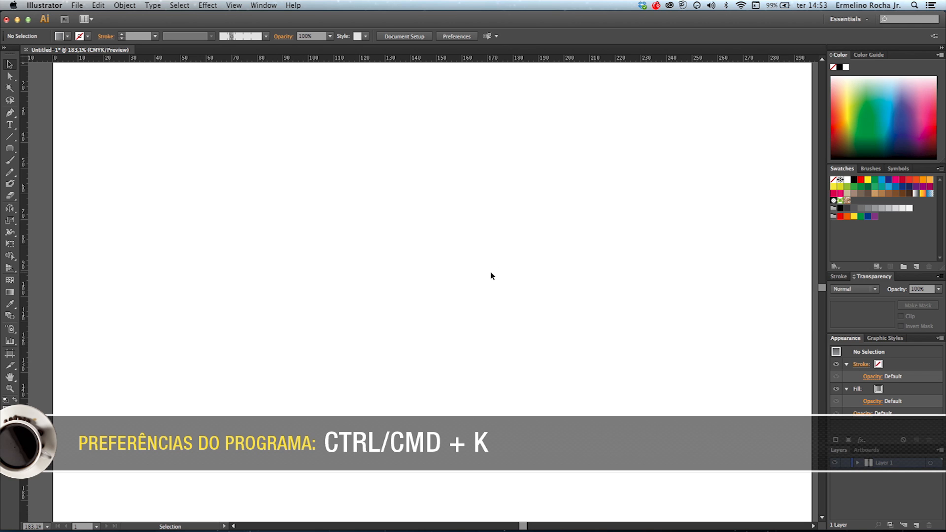
- Configure the grid preferences with a gridline every 10 mm and 12 subdivisions
key(super+k)
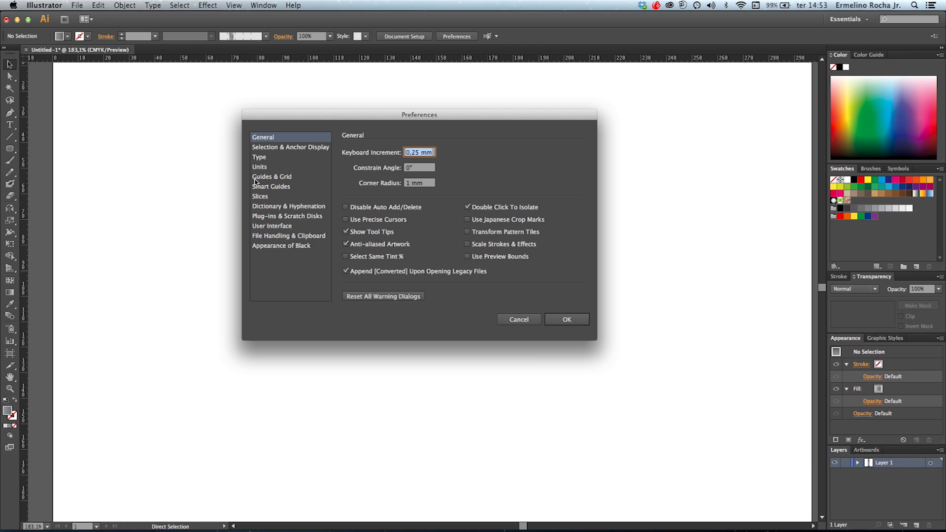
click(288, 179)
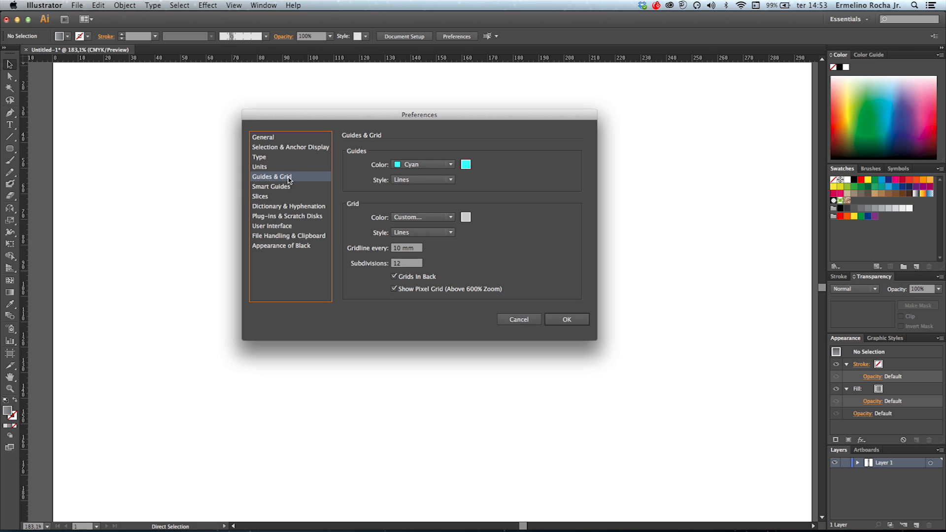
click(418, 249)
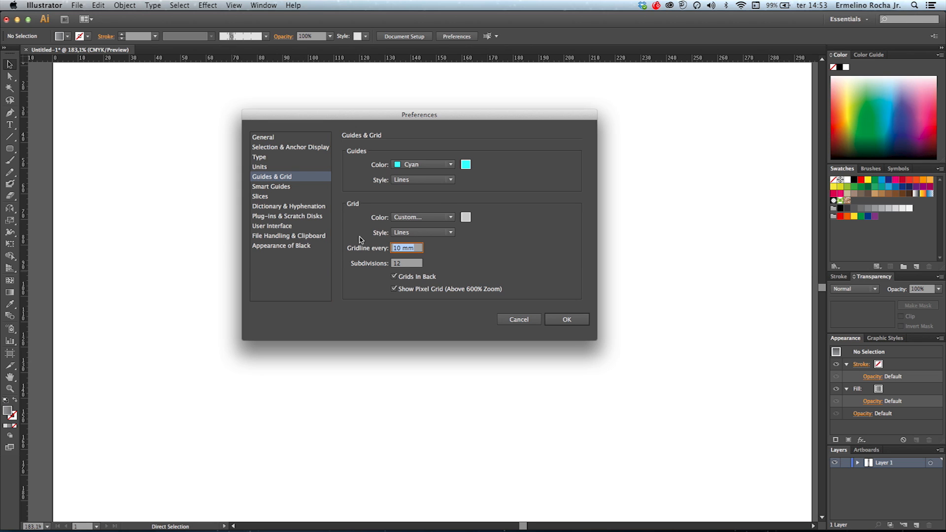
click(419, 248)
click(413, 264)
click(405, 264)
click(567, 321)
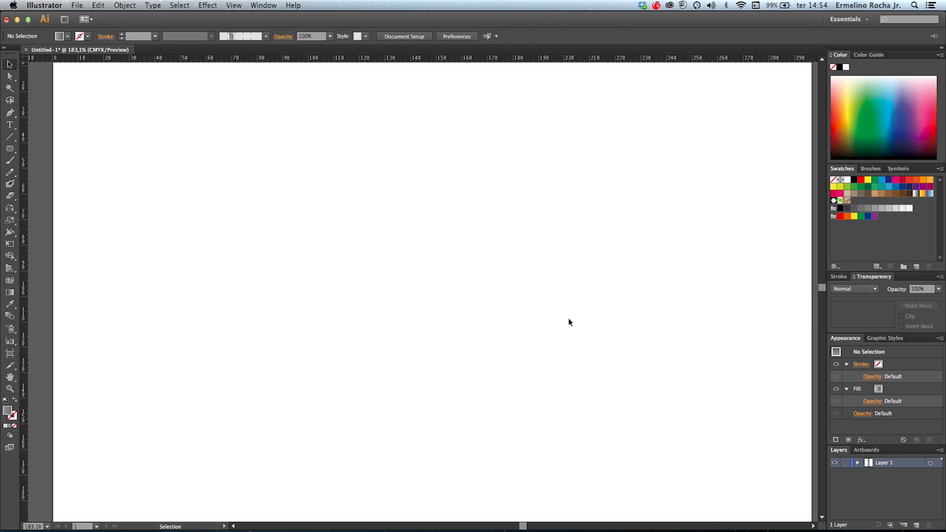
- Show the document grid and turn on Snap to Grid
click(236, 6)
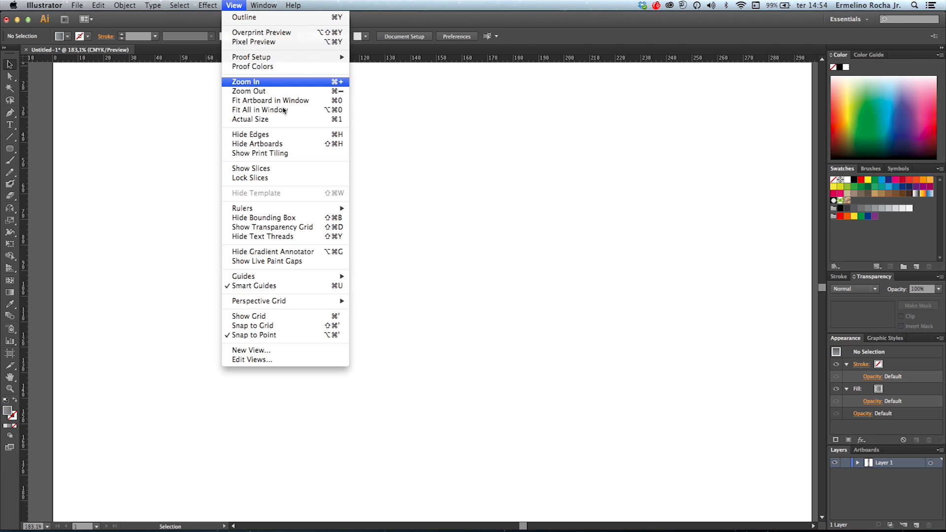
click(304, 319)
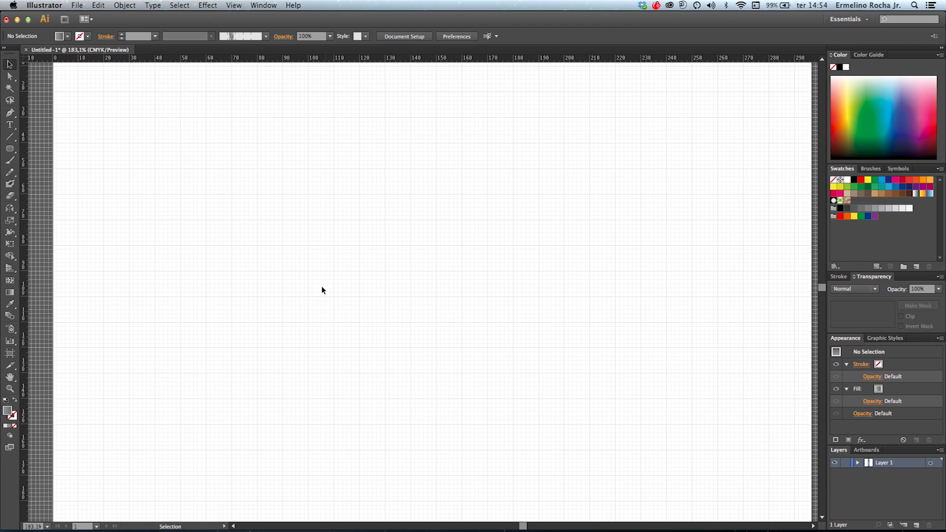
click(234, 5)
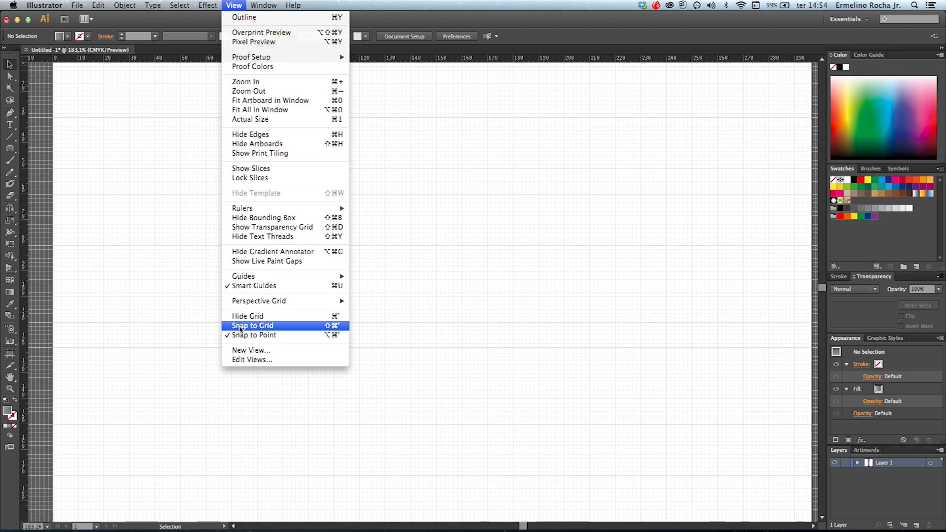
click(286, 327)
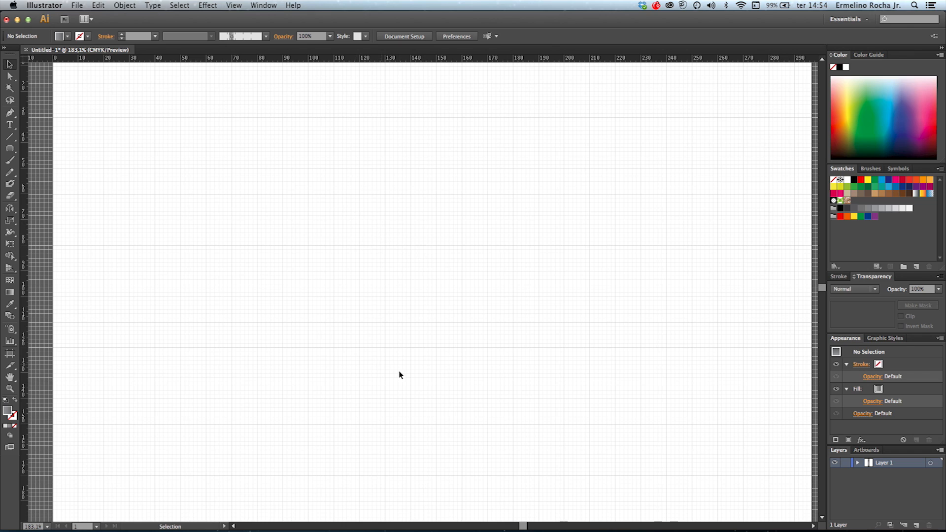
- Draw a rectangle about 10 × 5.83 mm on the grid, filled with the K=70 grey and without a stroke
key(z)
drag(313, 205, 402, 293)
key(space)
drag(416, 207, 371, 217)
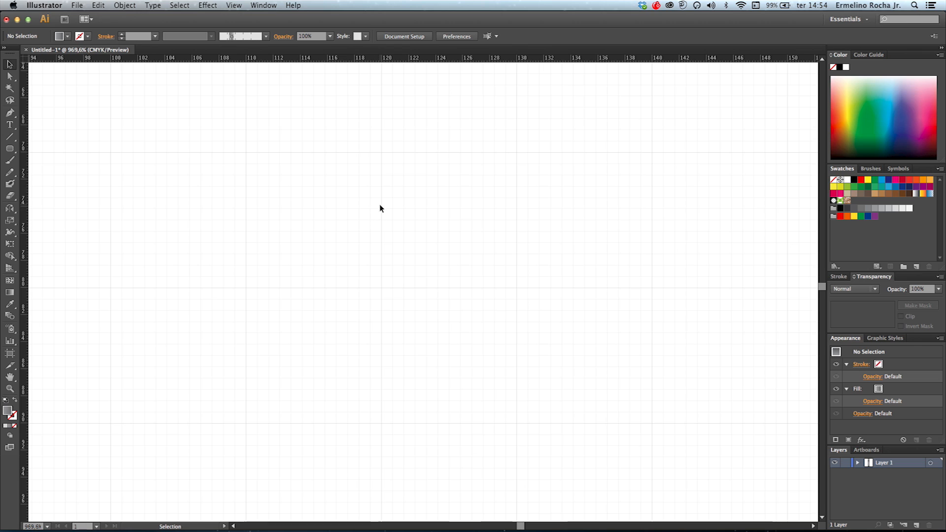
drag(9, 149, 45, 149)
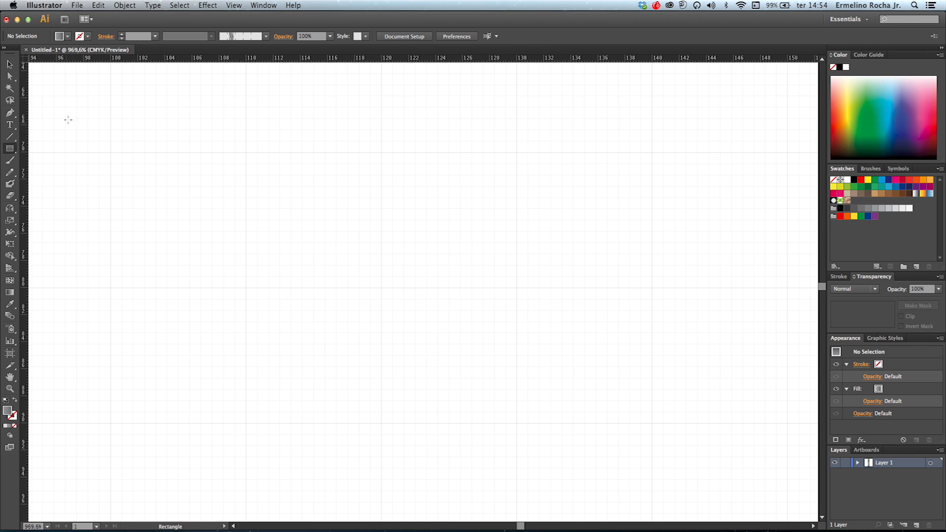
click(68, 37)
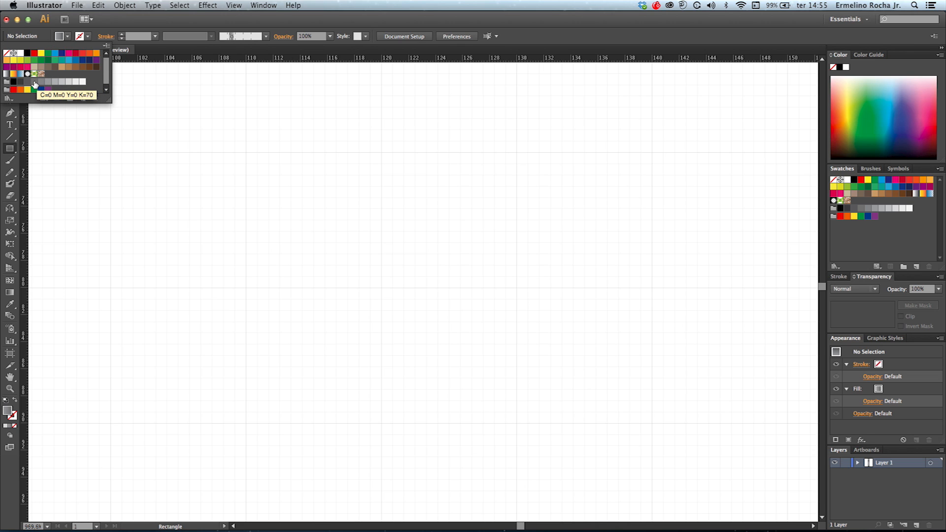
click(34, 83)
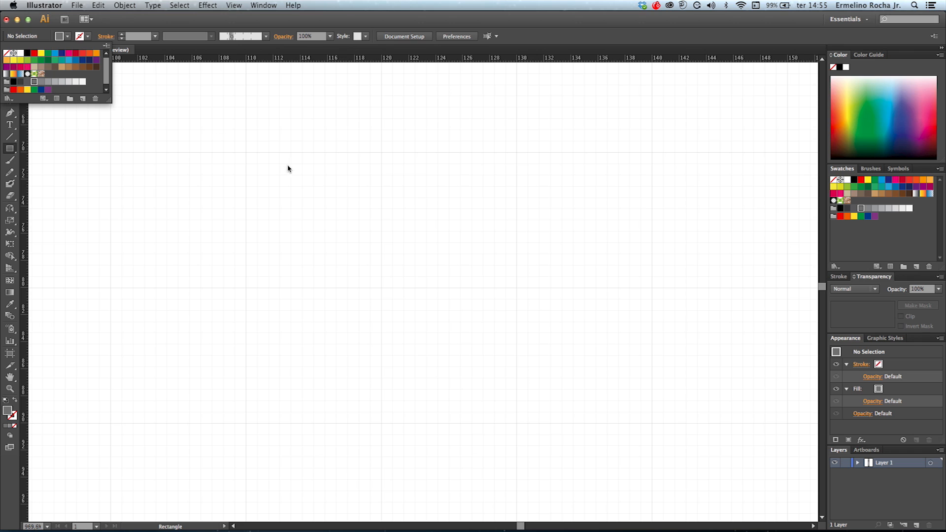
click(251, 154)
drag(247, 152, 379, 228)
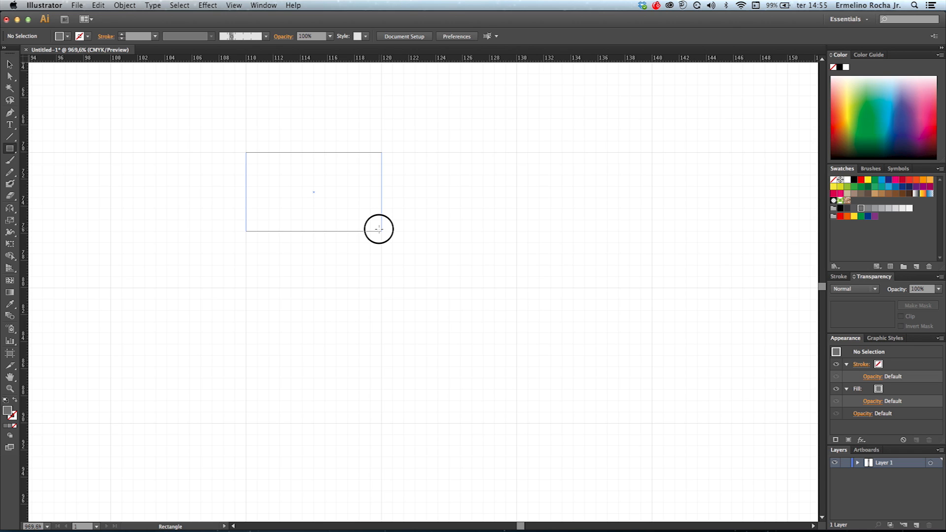
drag(379, 229, 379, 228)
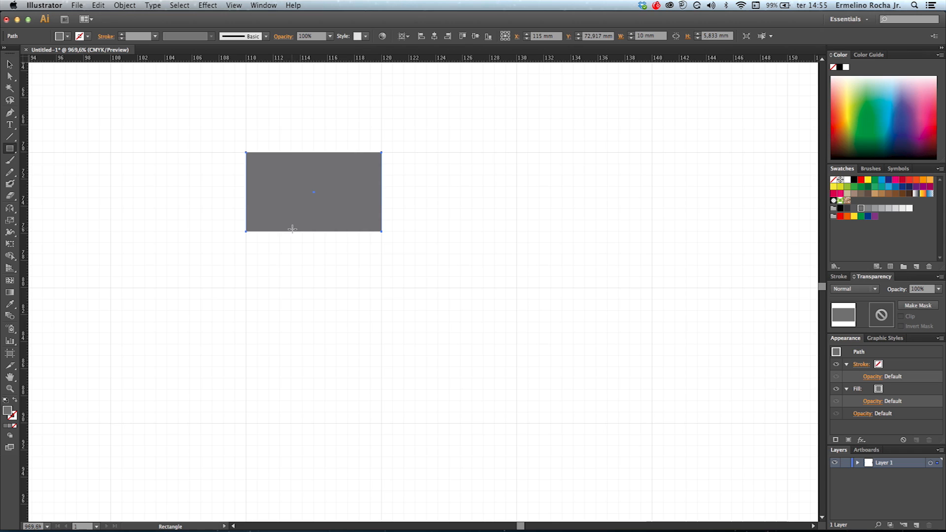
- Add a centred neck about 3.33 mm square below the rectangle and a base about 6.67 × 3.33 mm beneath it
drag(291, 231, 337, 277)
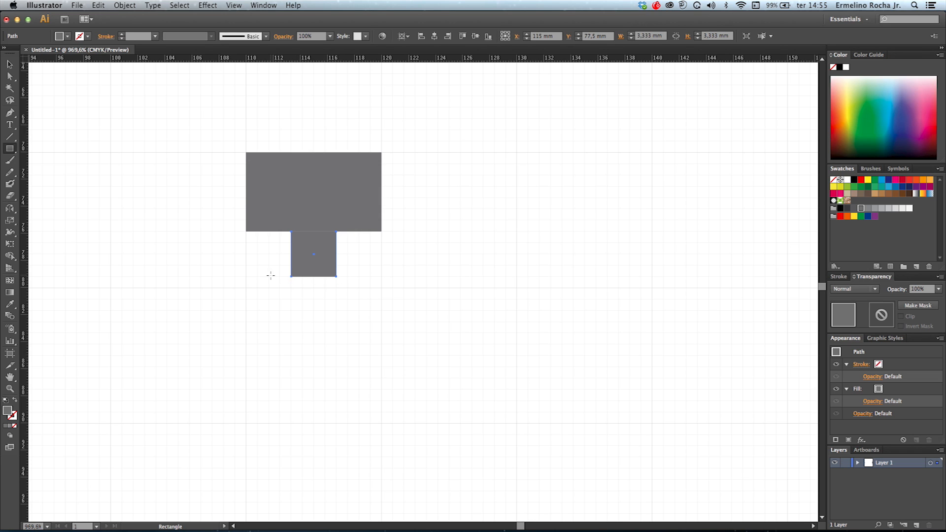
drag(269, 277, 358, 321)
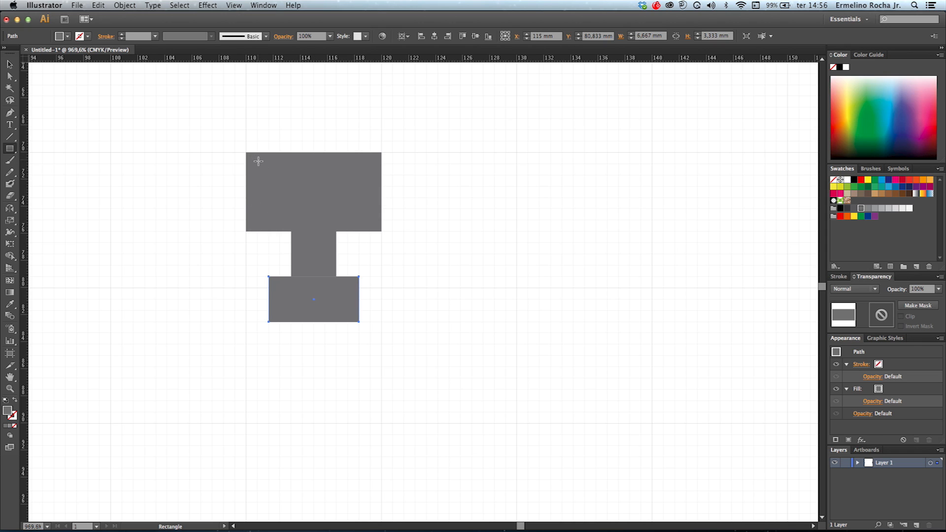
- Draw dark grey bars one subdivision inside the left edges, about 0.83 × 4.17 mm in the upper rectangle and 0.83 × 1.67 mm in the base
mouse_move(258, 164)
mouse_down()
mouse_move(271, 180)
mouse_move(269, 221)
mouse_up()
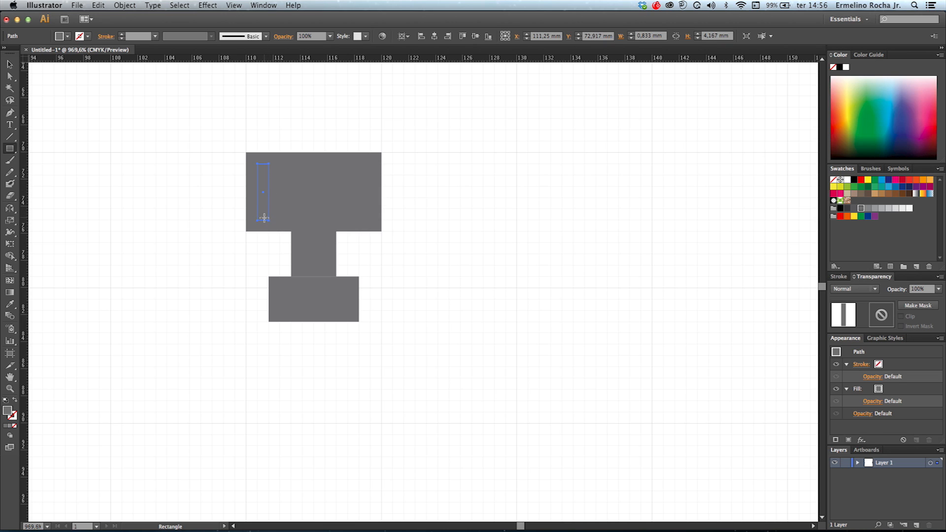
click(847, 209)
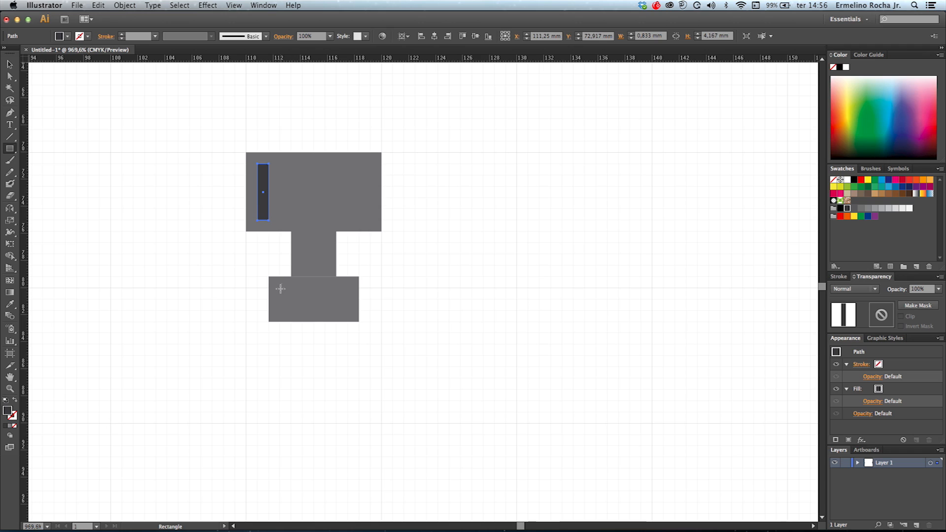
drag(279, 288, 291, 310)
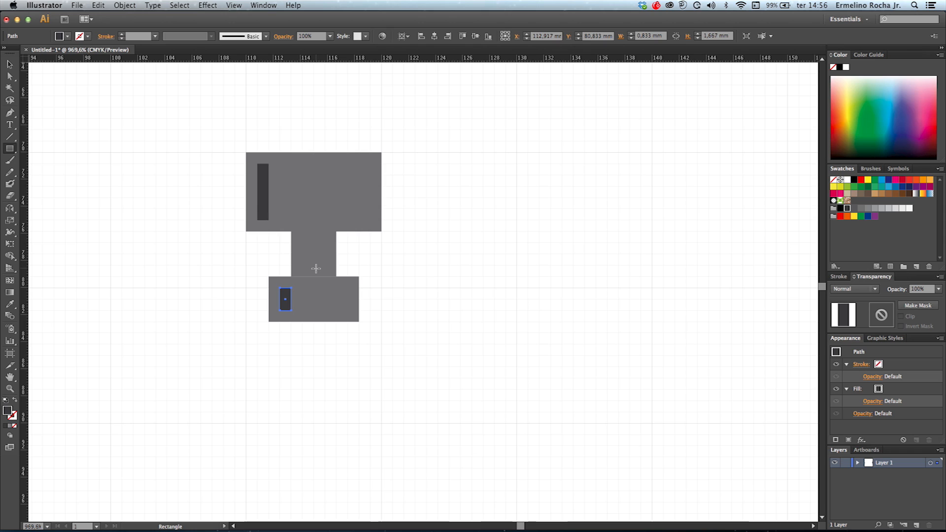
- Duplicate the upper rectangle's dark bar to its right side and fill the copy with light grey
click(9, 64)
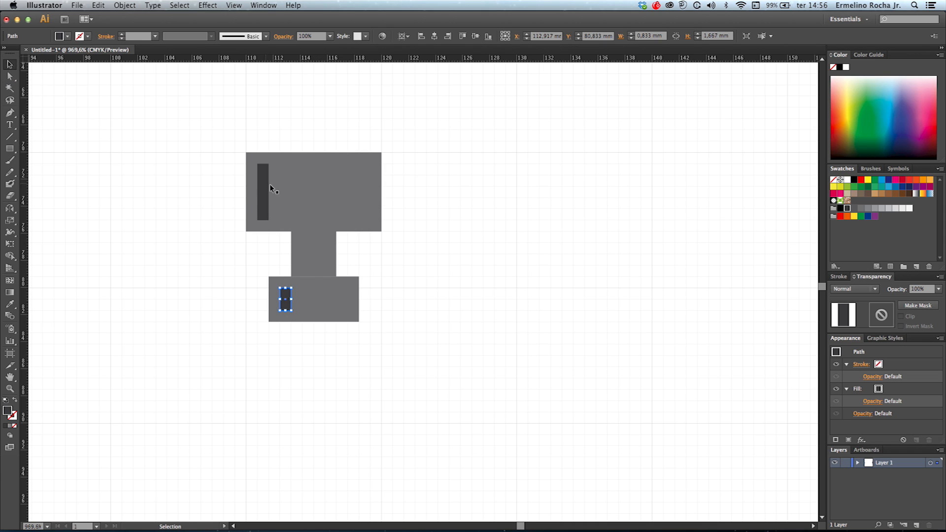
click(266, 207)
drag(266, 210, 368, 207)
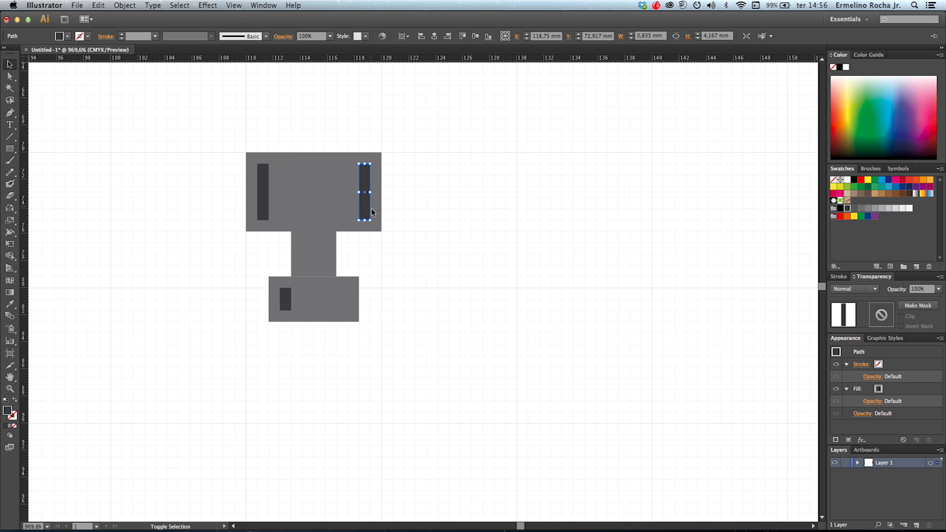
click(896, 209)
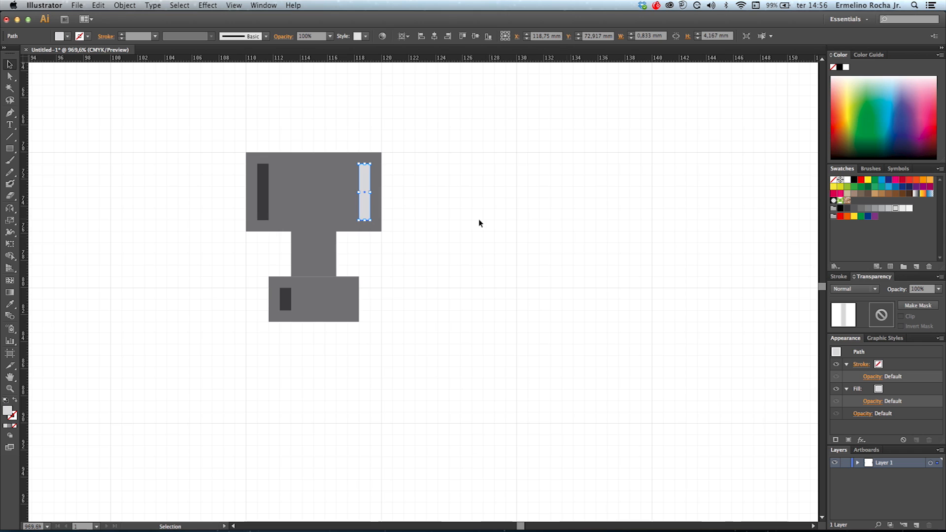
- Duplicate the base's short dark bar to its right side and fill the copy with light grey
click(284, 298)
drag(288, 298, 343, 289)
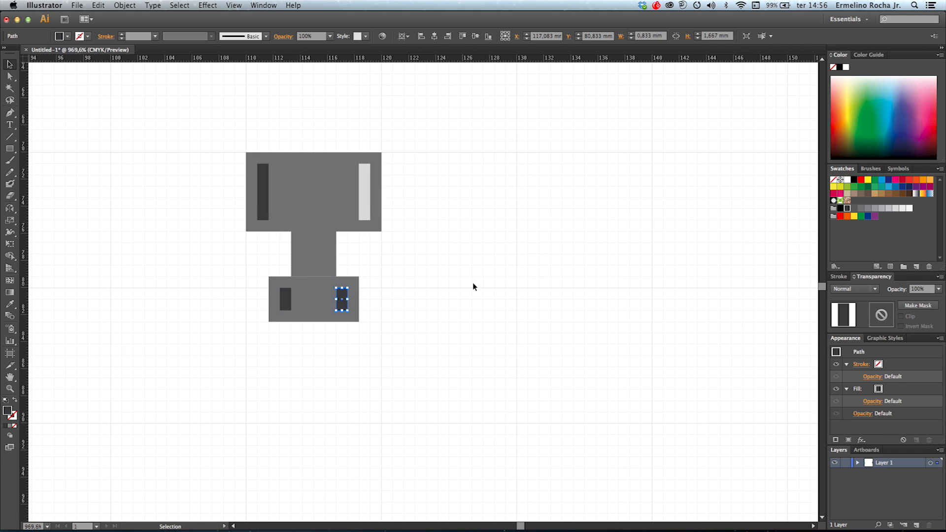
click(895, 209)
click(483, 259)
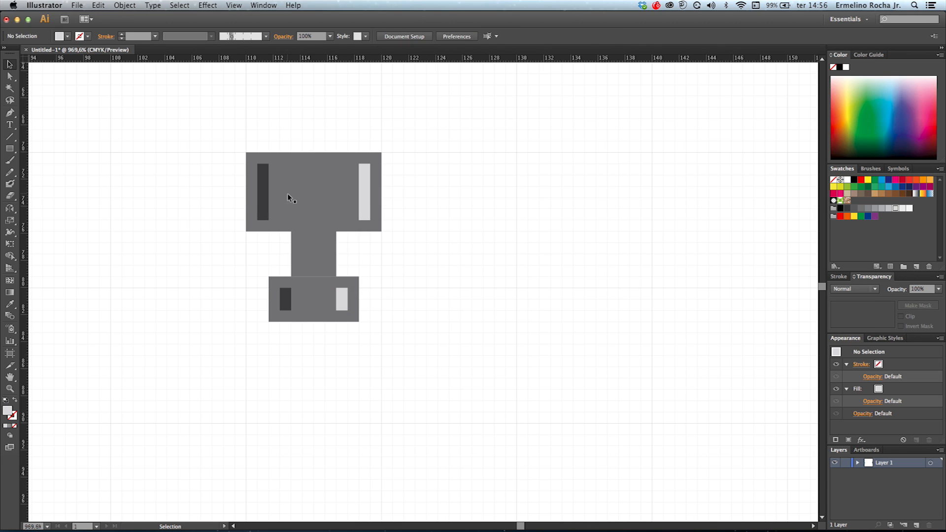
- Fill the gaps between the bars with mid-grey rectangles, about 6.67 × 4.17 mm in the upper rectangle and 3.33 × 1.67 mm in the base
key(m)
drag(268, 164, 359, 220)
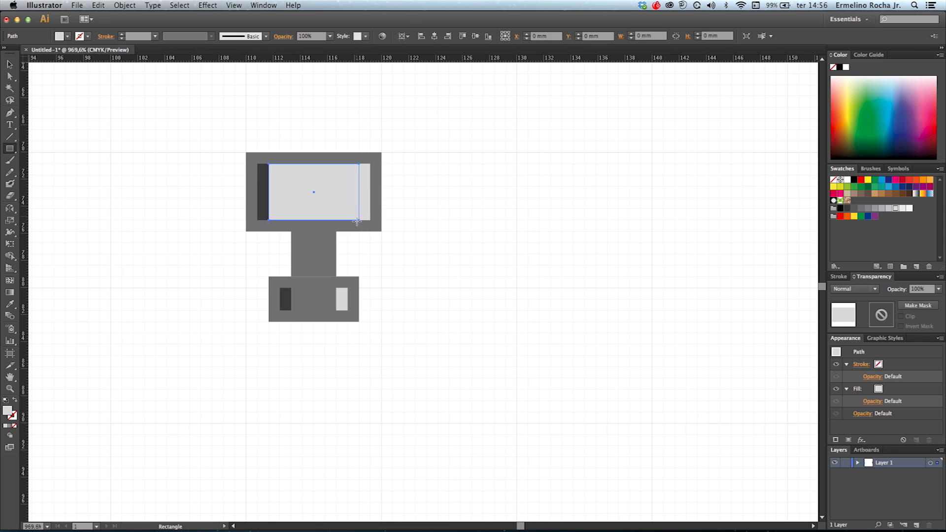
click(876, 212)
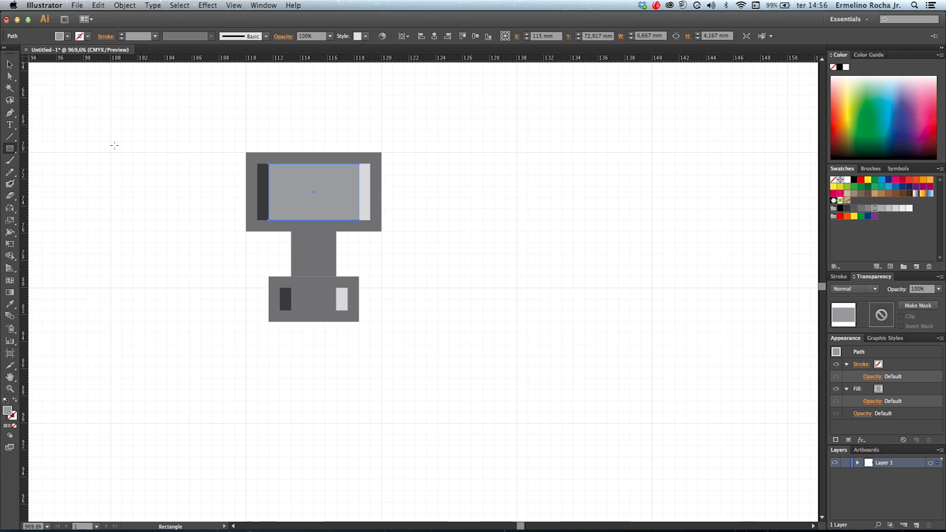
click(10, 64)
click(66, 114)
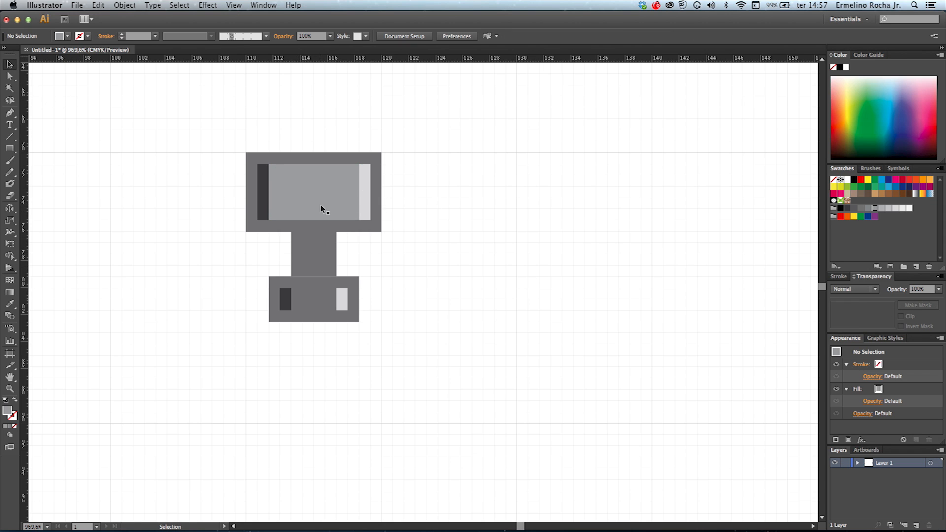
click(10, 148)
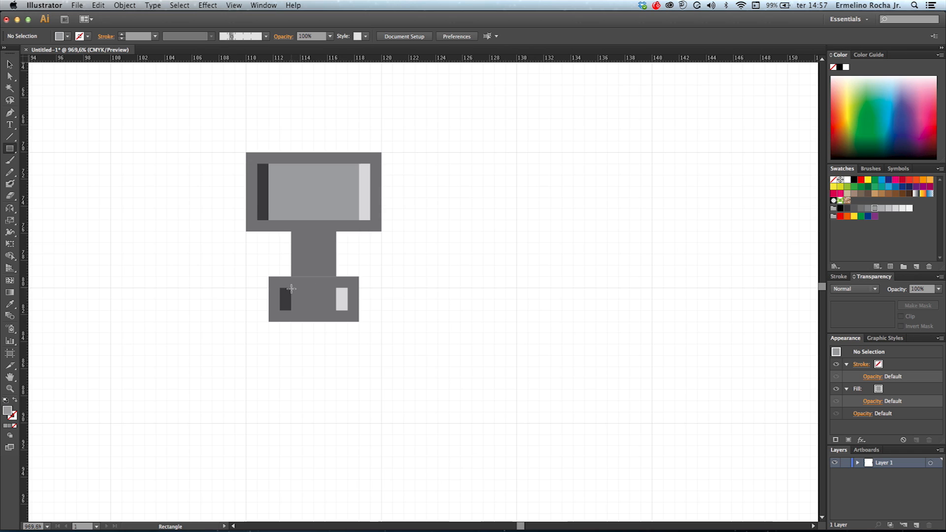
drag(292, 288, 337, 311)
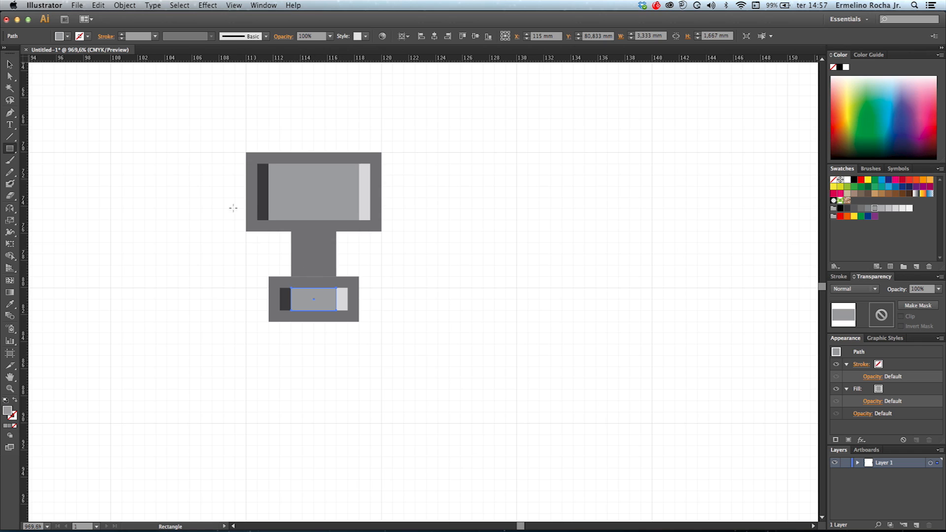
- Duplicate the tall dark bar onto the left half of the neck and lengthen the copy to 5 mm, reaching the base's inner panel
click(10, 65)
click(265, 200)
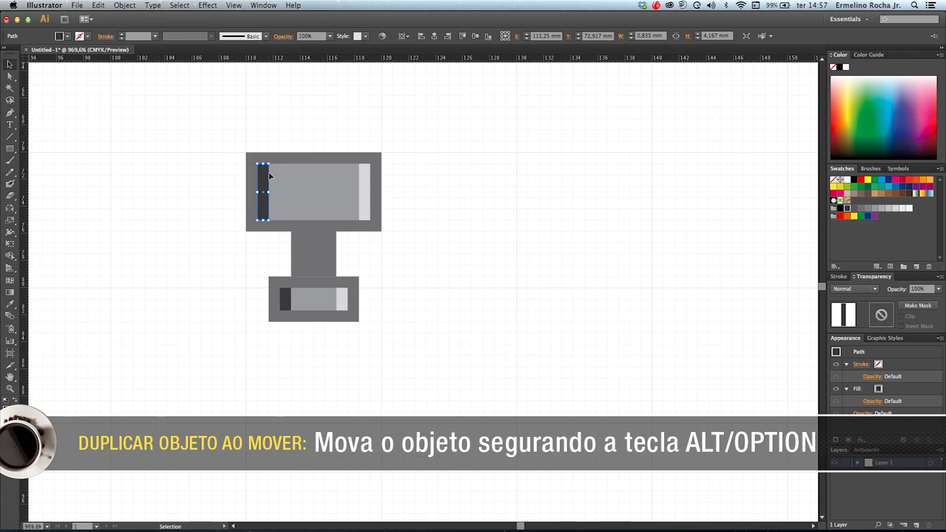
drag(265, 176, 313, 232)
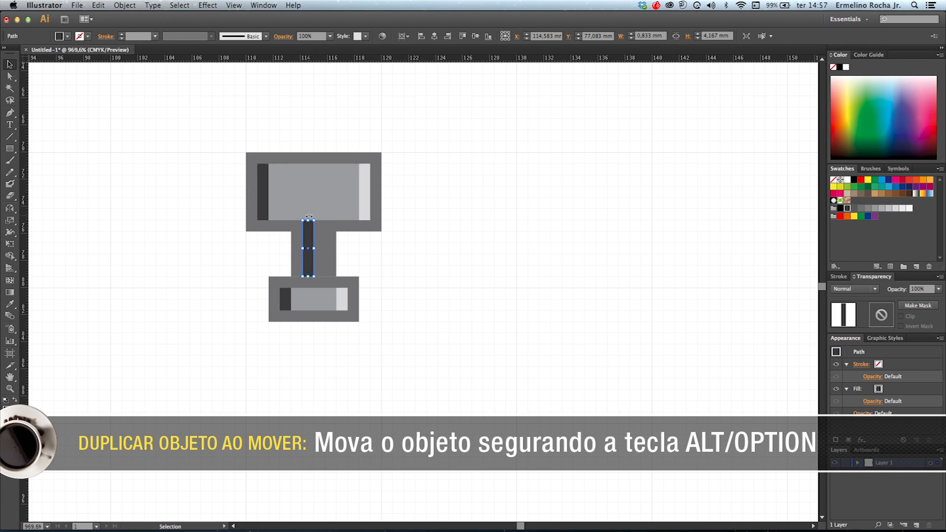
drag(309, 277, 308, 288)
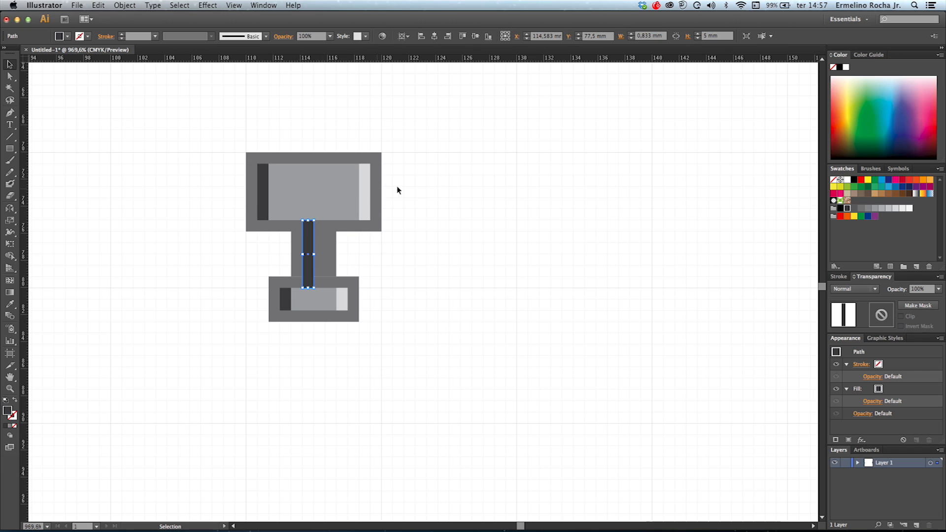
click(486, 227)
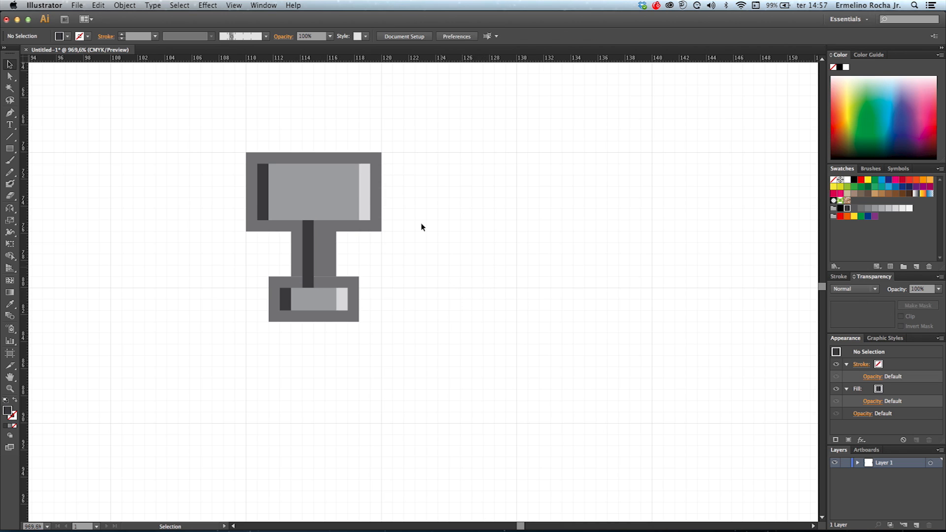
- Duplicate the tall light grey bar onto the neck beside the dark bar and extend the copy to the same length
click(365, 208)
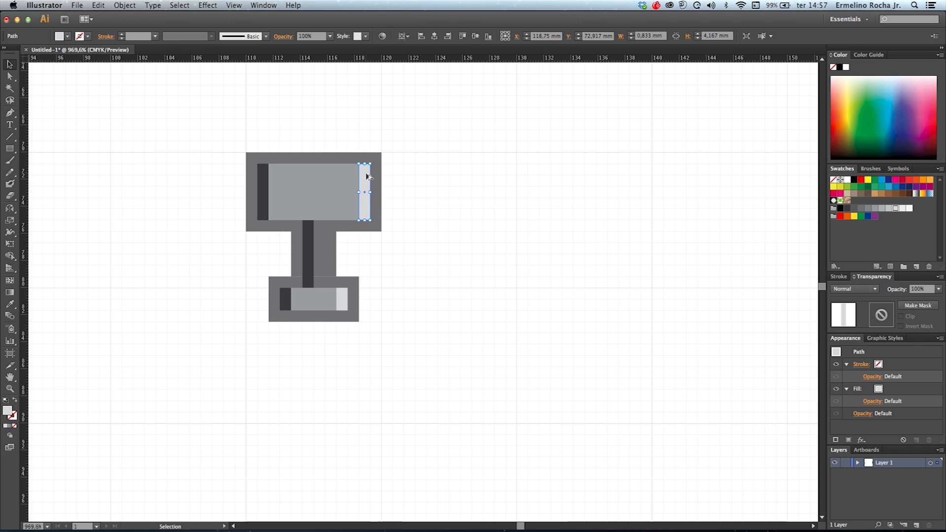
drag(367, 174, 319, 287)
click(429, 296)
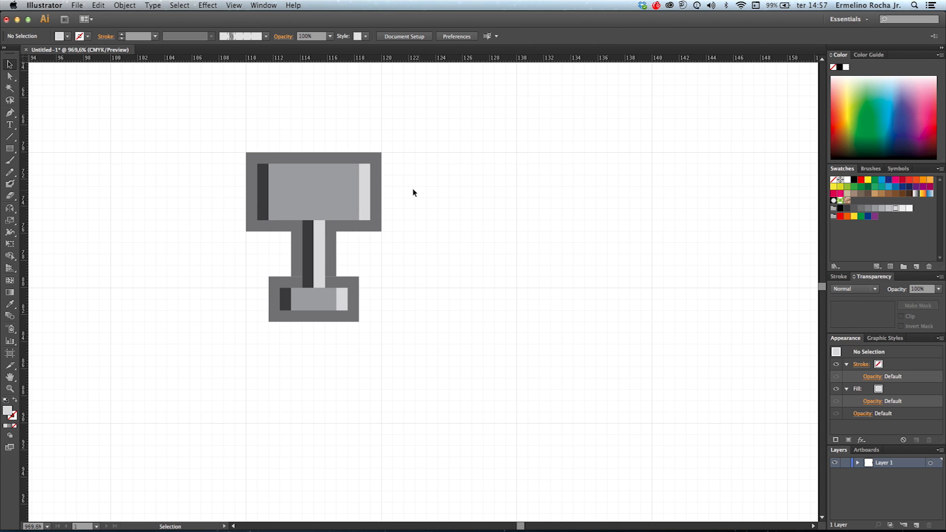
- Duplicate the entire grey shape and place the copy 30 mm to the right of the original
drag(214, 132, 394, 342)
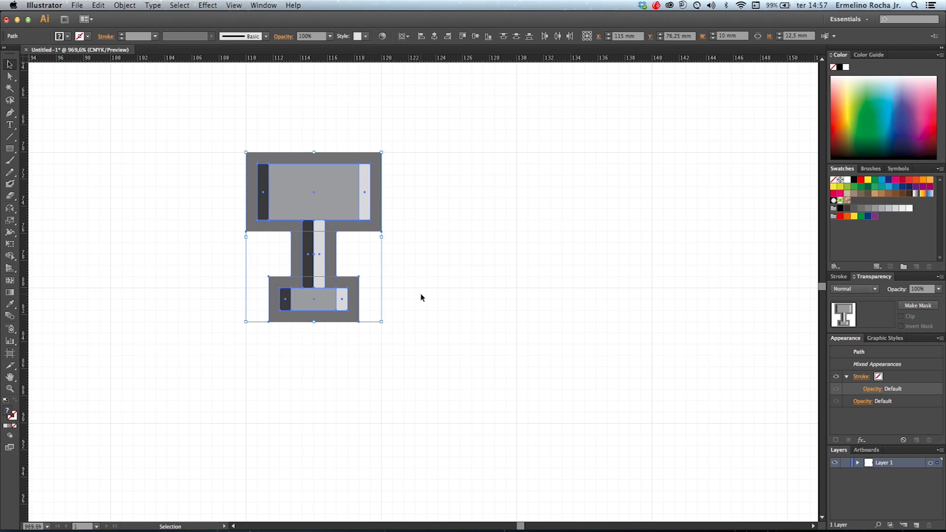
drag(351, 218, 599, 210)
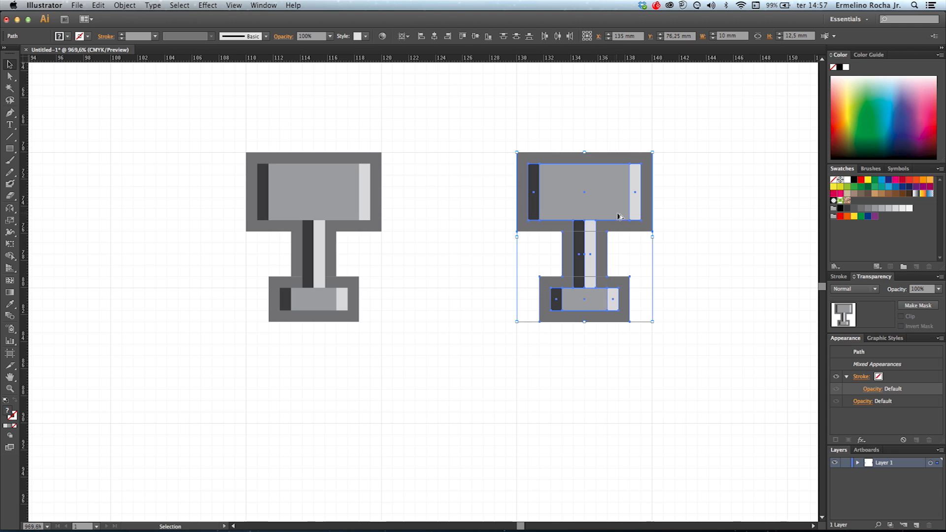
click(691, 269)
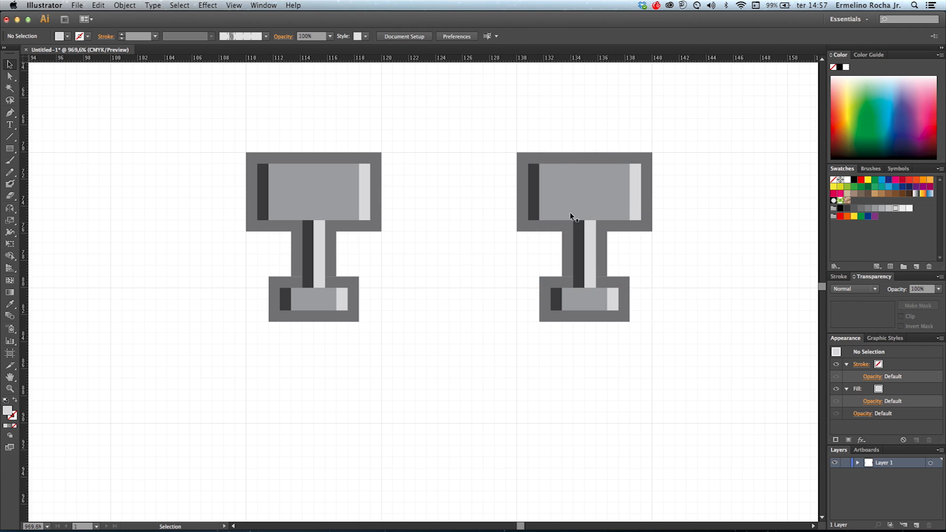
drag(523, 209, 658, 199)
click(431, 293)
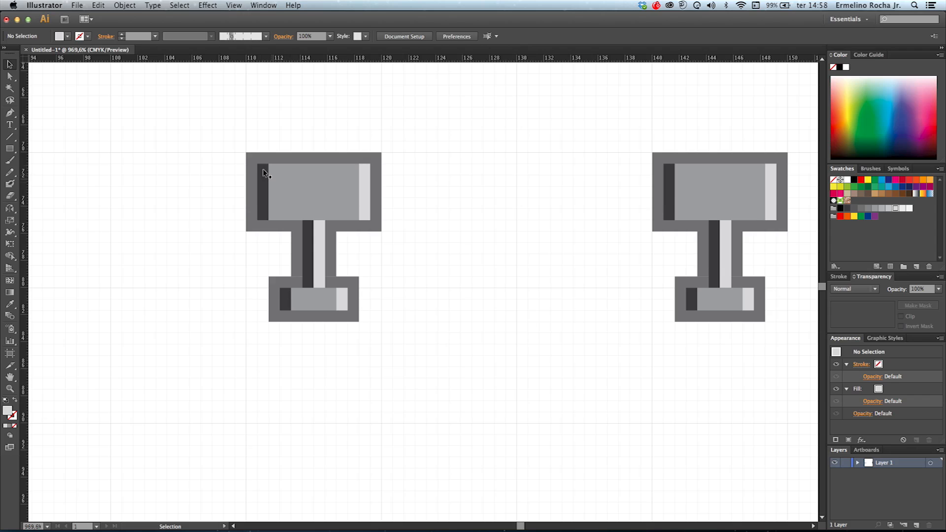
- Duplicate the original shape again just to its right and reflect the copy across the horizontal axis
drag(233, 142, 427, 375)
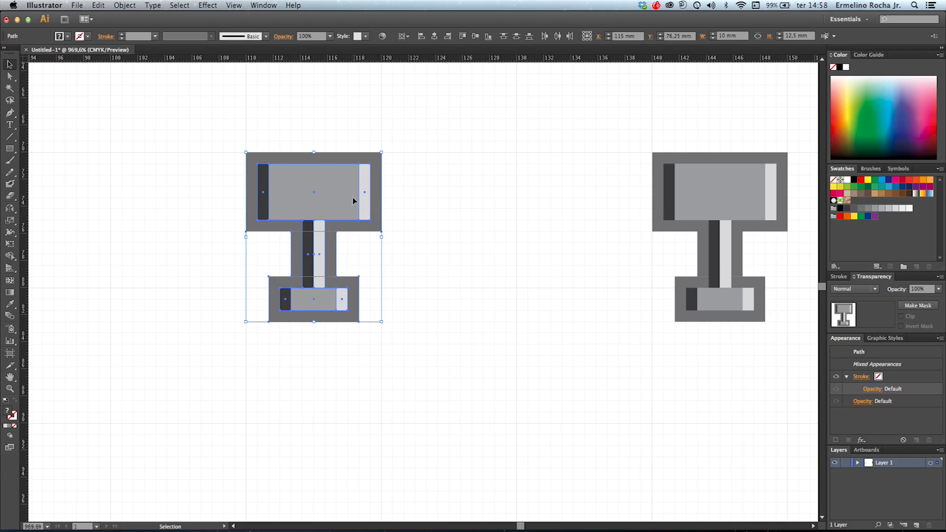
click(317, 199)
drag(318, 199, 487, 203)
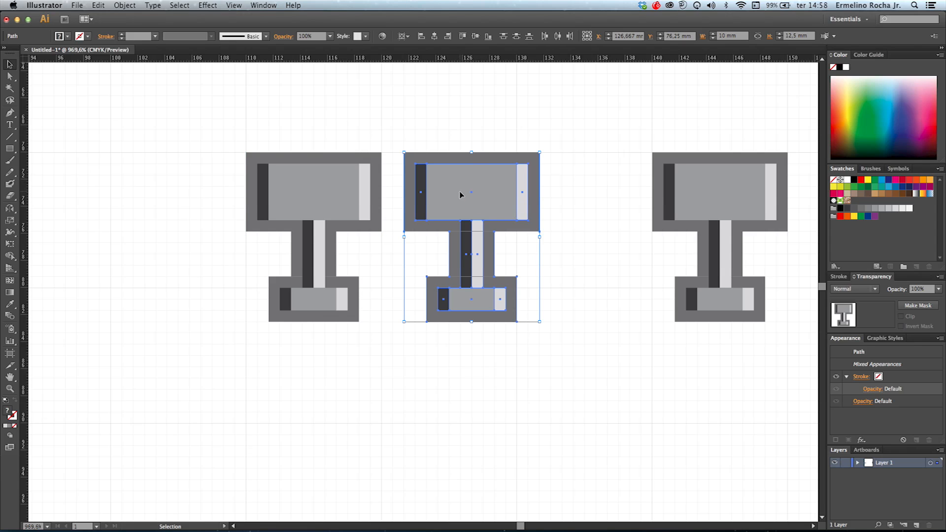
key(o)
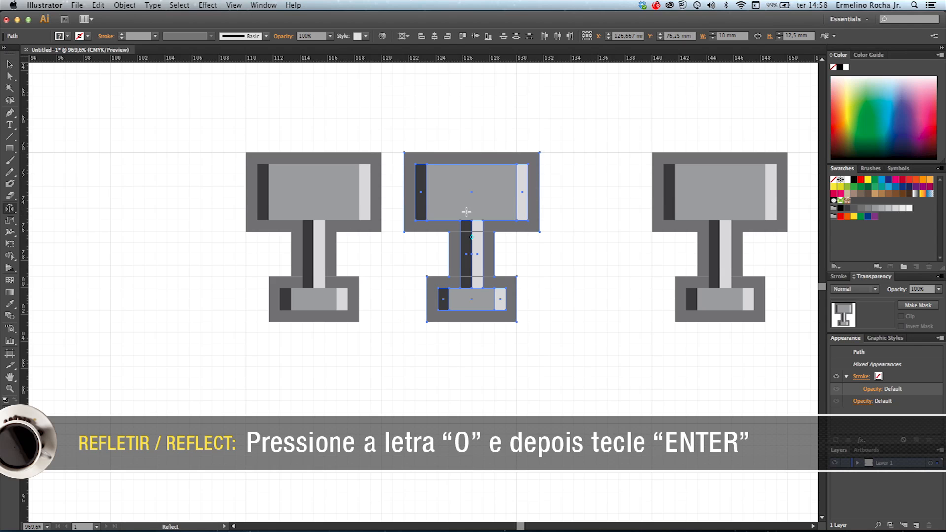
key(Return)
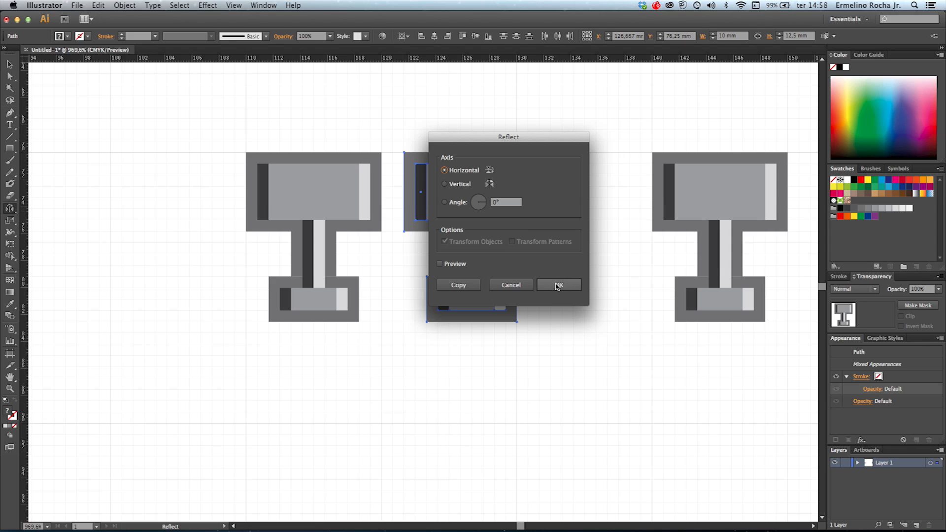
click(557, 285)
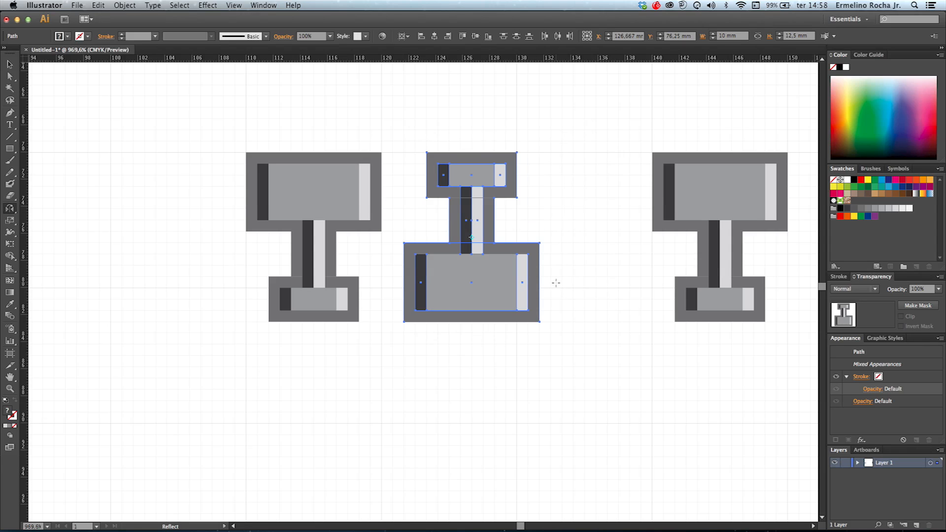
key(v)
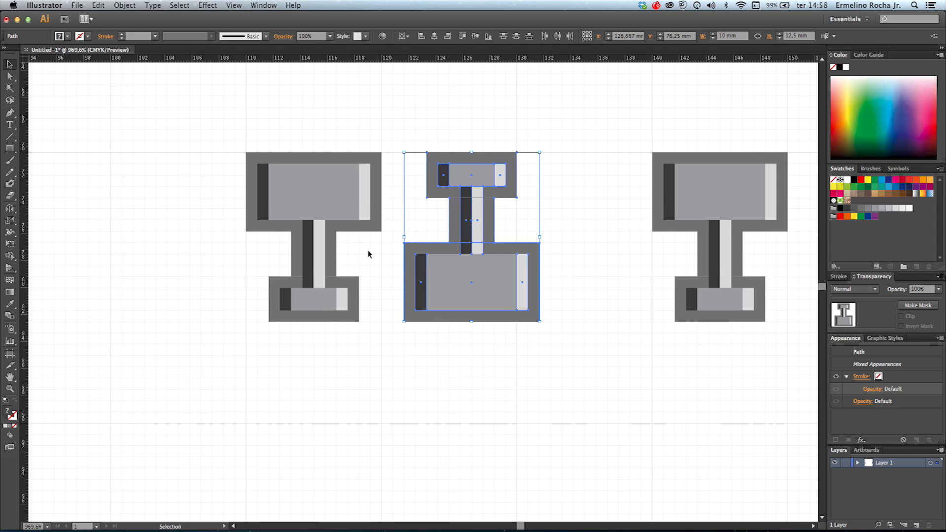
- Fit the flipped shape against the original's lower right side and duplicate it 10 mm to the left
drag(488, 179, 410, 265)
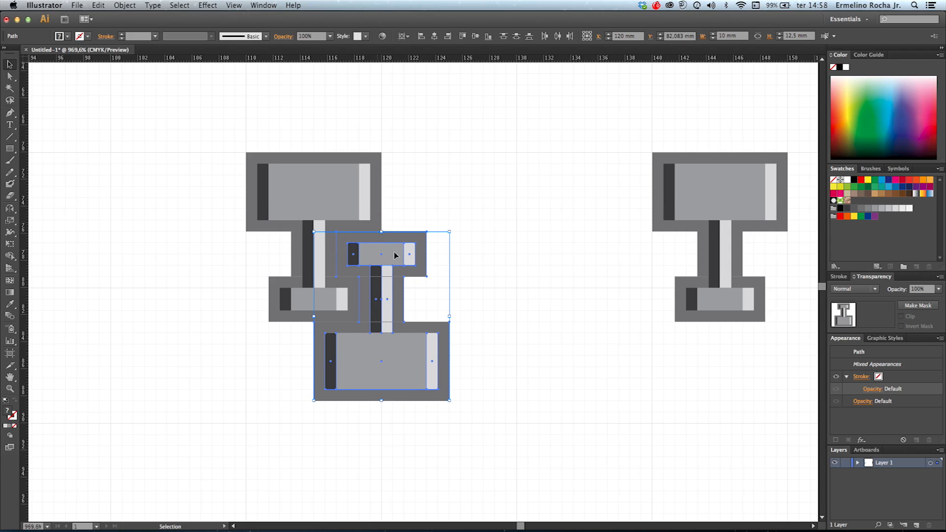
drag(396, 258, 255, 259)
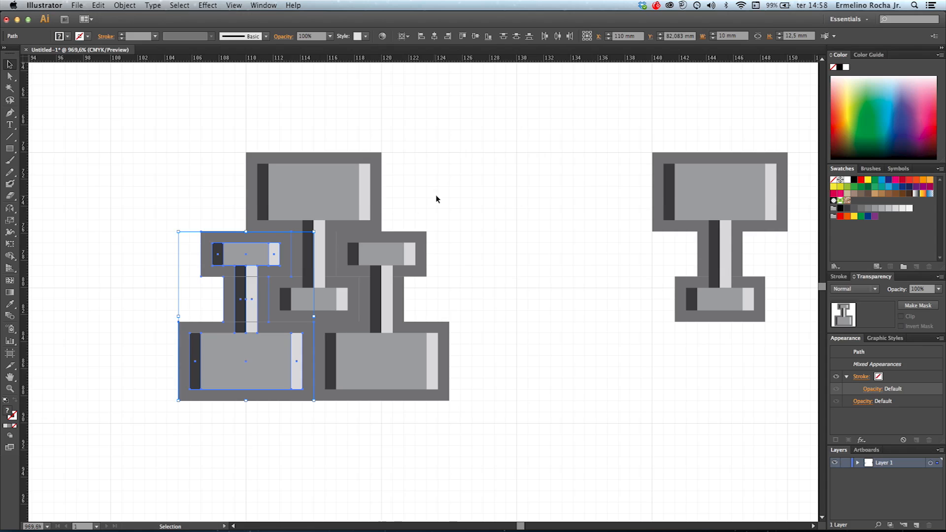
click(446, 207)
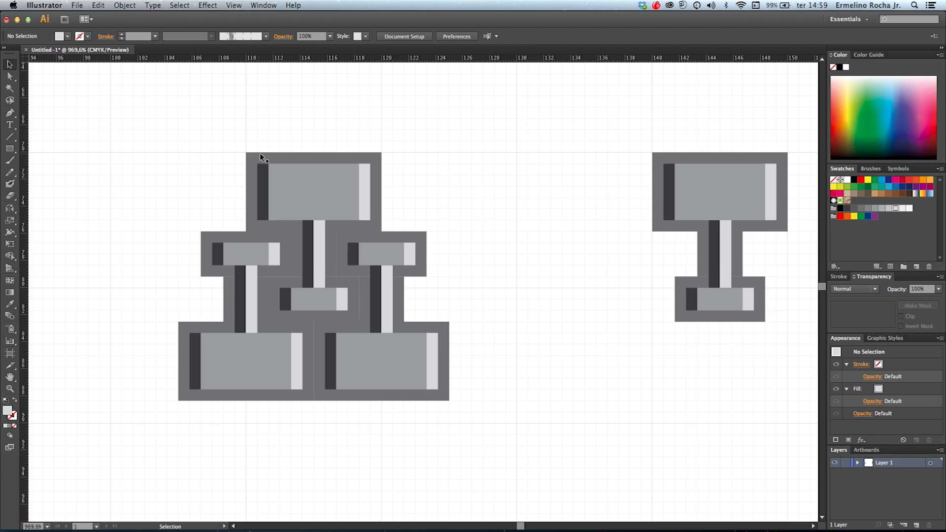
- Delete all the dark grey backing rectangles from the interlocked shapes except the one behind the original's upper block
click(217, 235)
key(Delete)
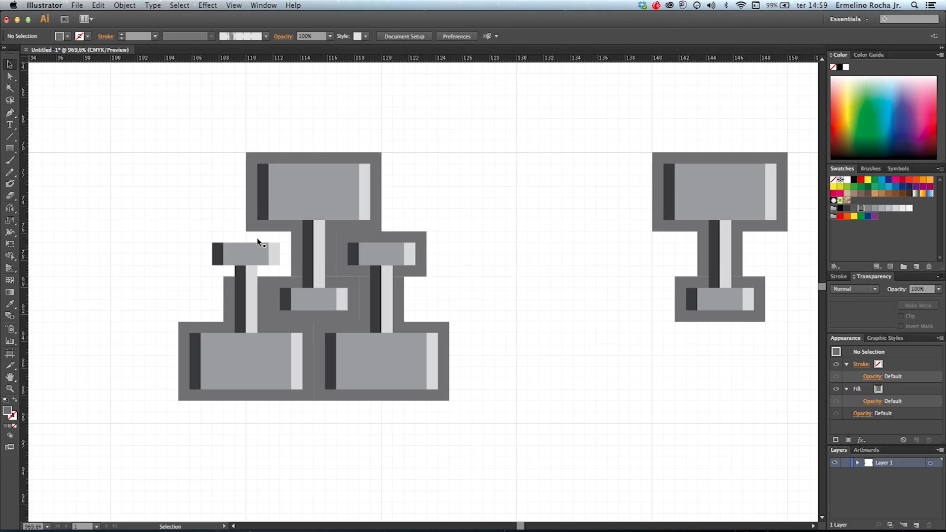
click(296, 253)
key(Delete)
click(342, 255)
key(Delete)
click(364, 287)
key(Delete)
click(354, 282)
key(Delete)
click(265, 285)
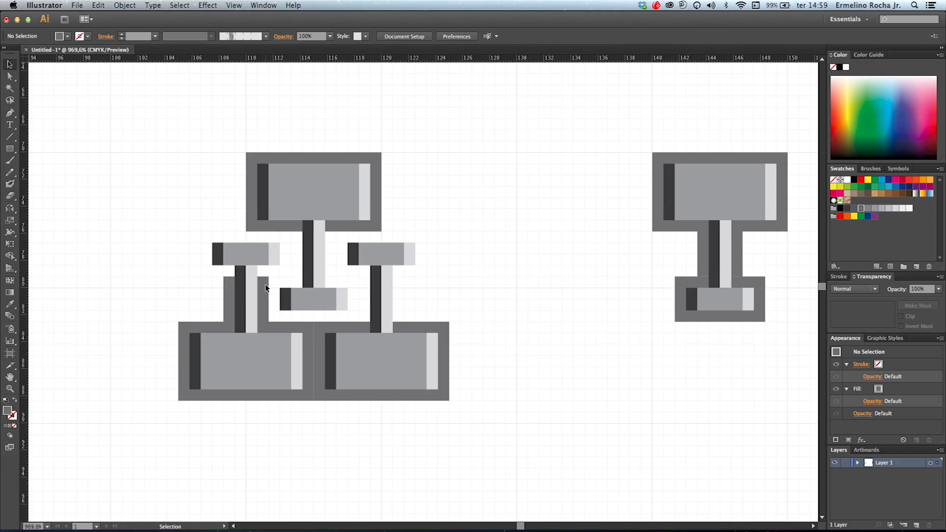
key(Delete)
click(301, 323)
key(Delete)
click(335, 324)
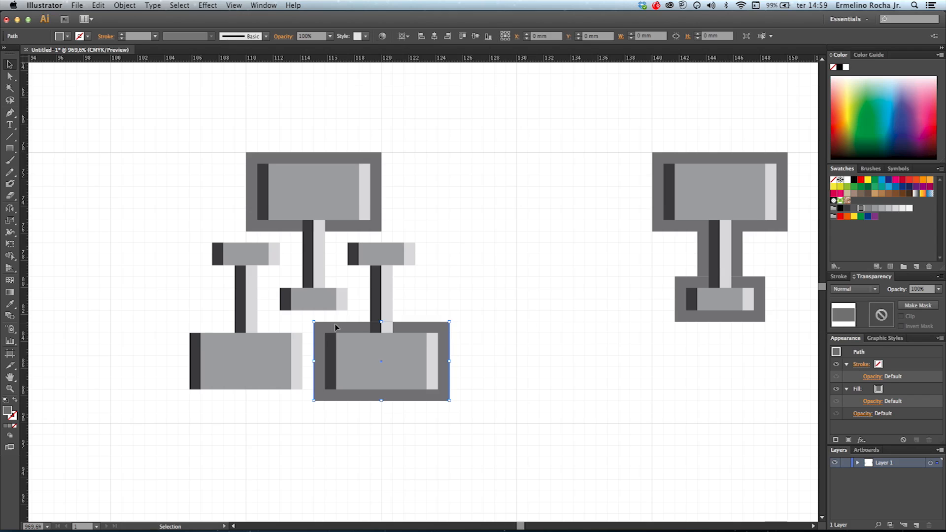
key(Delete)
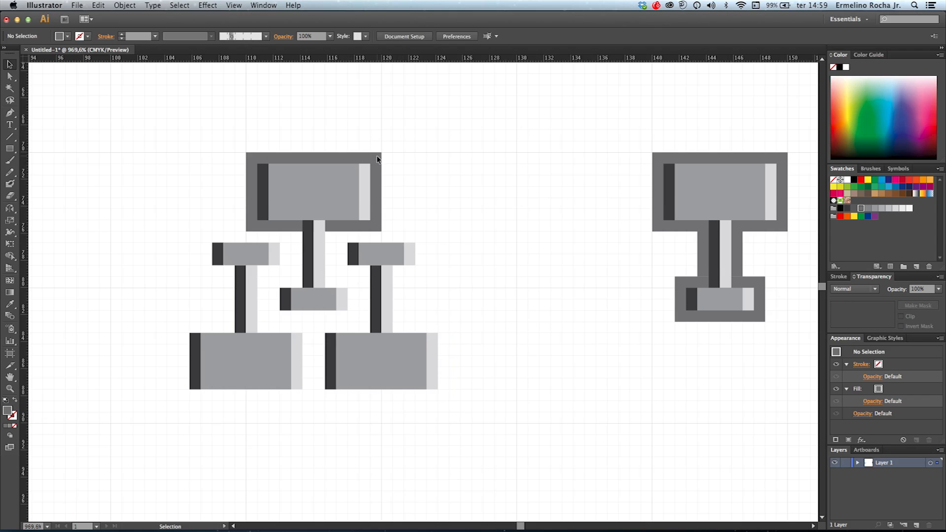
- Extend the remaining backing rectangle downward to a height of 18.333 mm so it reaches below the flipped shapes
click(376, 156)
drag(316, 231, 317, 401)
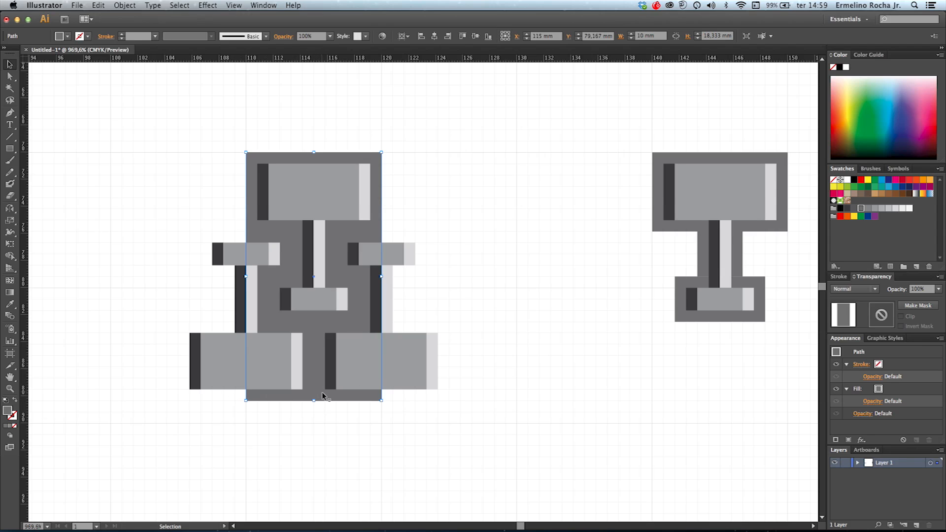
click(454, 288)
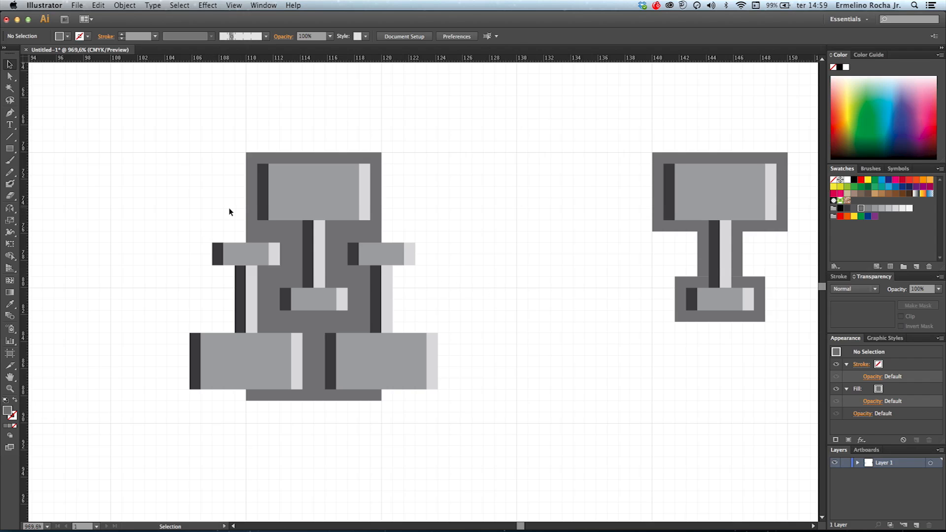
- Delete the three dark bars of the left flipped shape that stick out past the backing's left edge
click(190, 361)
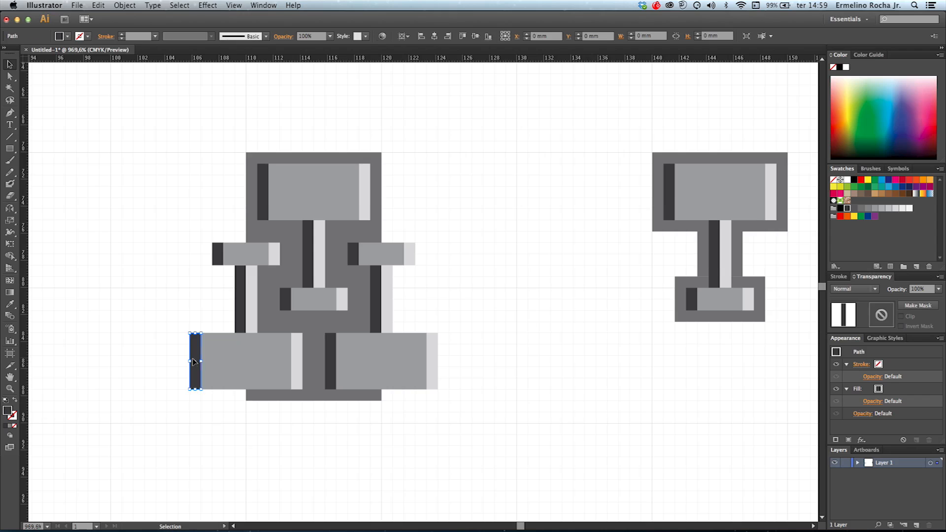
key(Delete)
click(240, 305)
key(Delete)
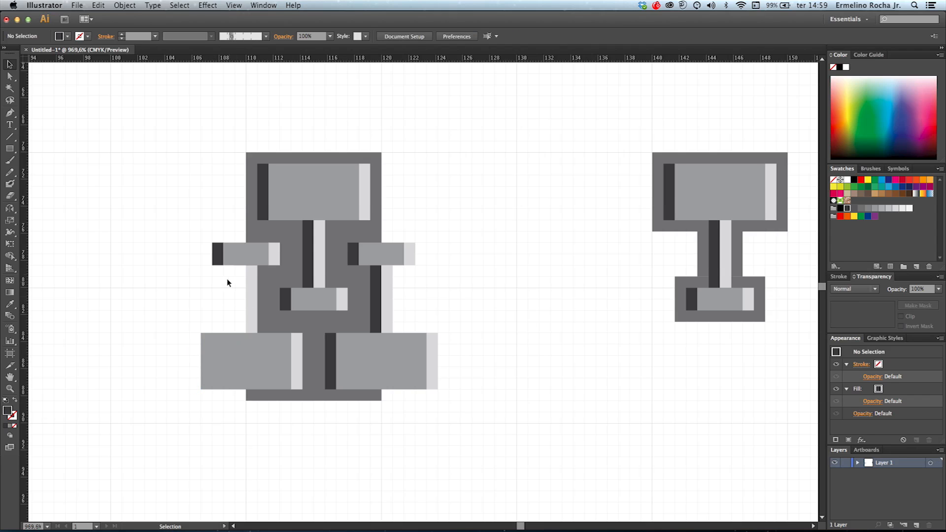
click(218, 257)
key(Delete)
- Shorten the left flipped shape's two mid-grey rectangles to end at the backing's left edge, the small one 1.666 mm wide
click(232, 252)
drag(223, 252, 247, 254)
click(223, 339)
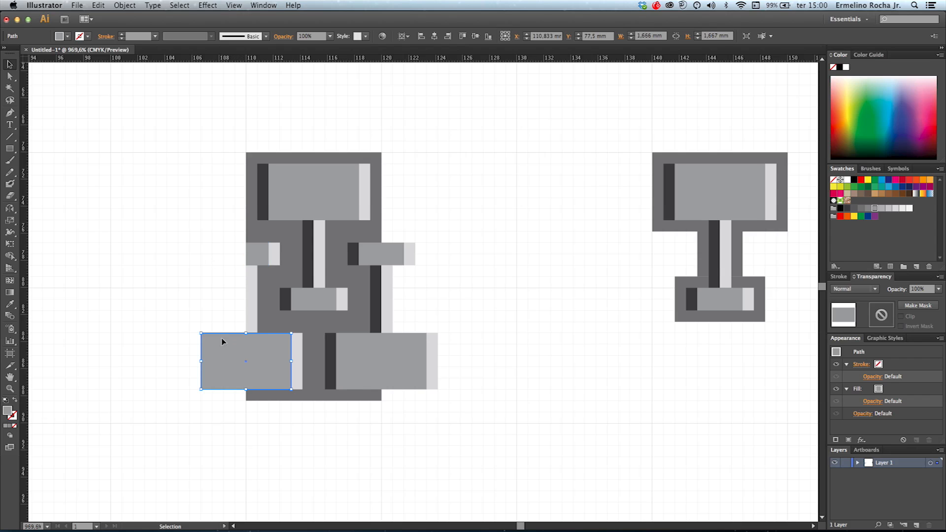
drag(201, 363, 246, 363)
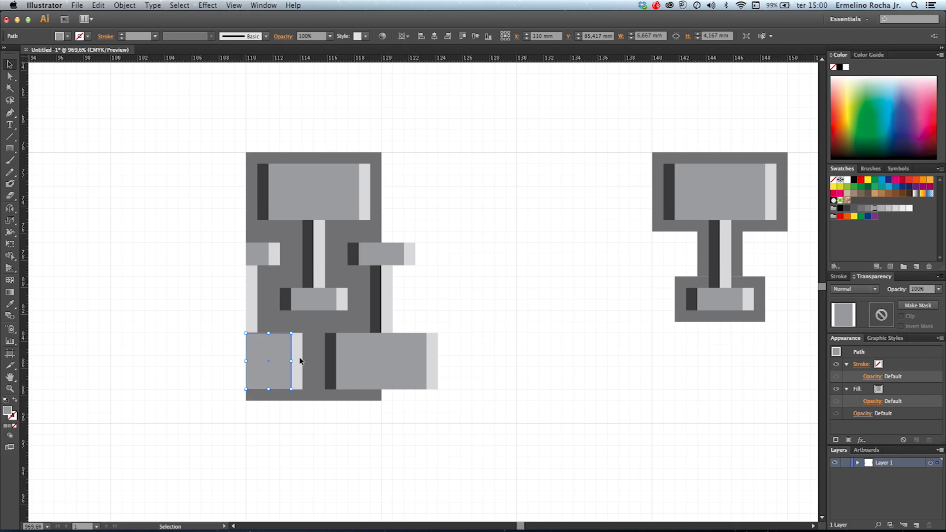
click(470, 309)
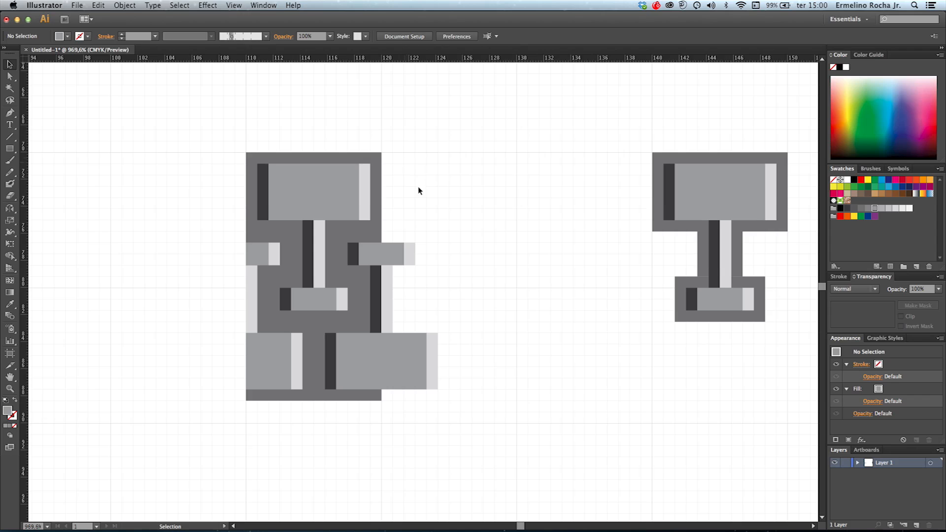
- Delete the three light grey bars of the right flipped shape that stick out past the backing's right edge
click(413, 258)
key(Delete)
click(391, 282)
key(Delete)
click(436, 357)
key(Delete)
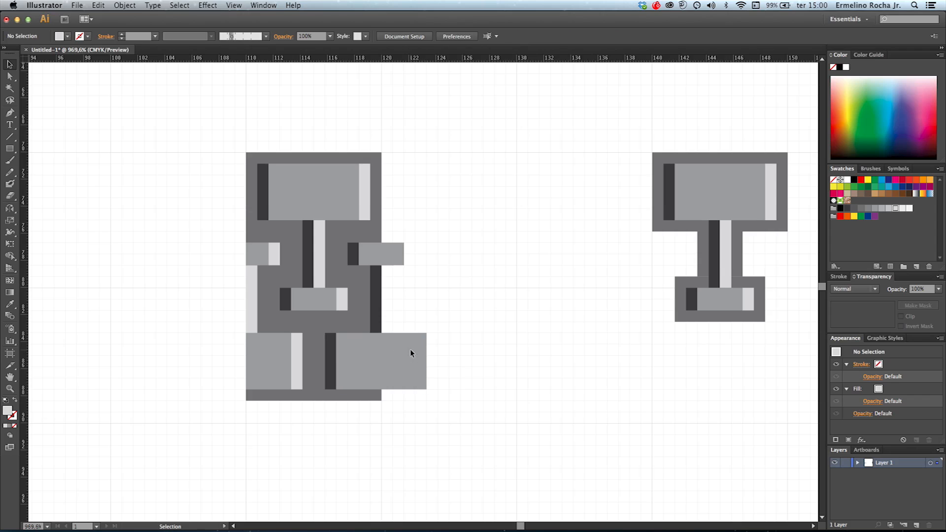
- Shorten the right flipped shape's two mid-grey rectangles to end at the backing's right edge
click(411, 353)
drag(427, 360, 383, 359)
click(396, 254)
drag(404, 254, 382, 254)
click(451, 310)
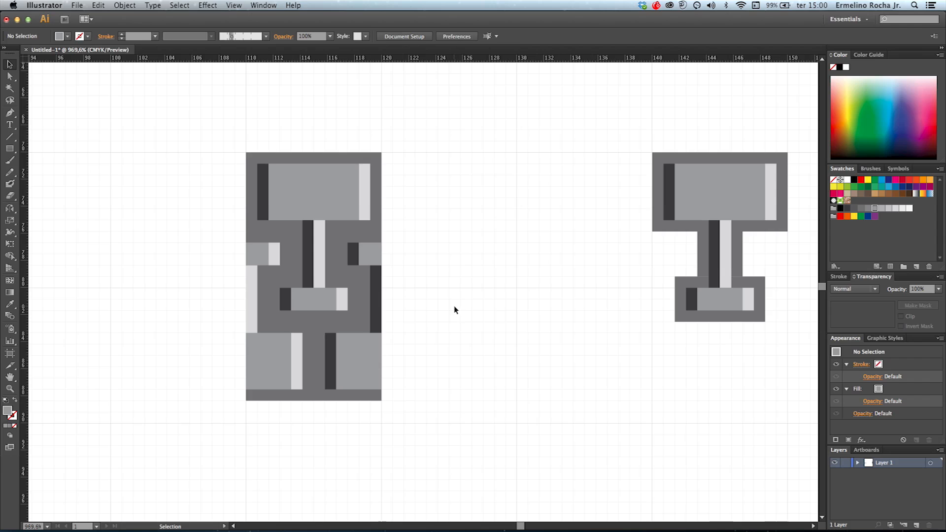
- Duplicate the 10 × 18.333 mm backing rectangle and align the copy over the separate single shape at X 145 mm
click(379, 157)
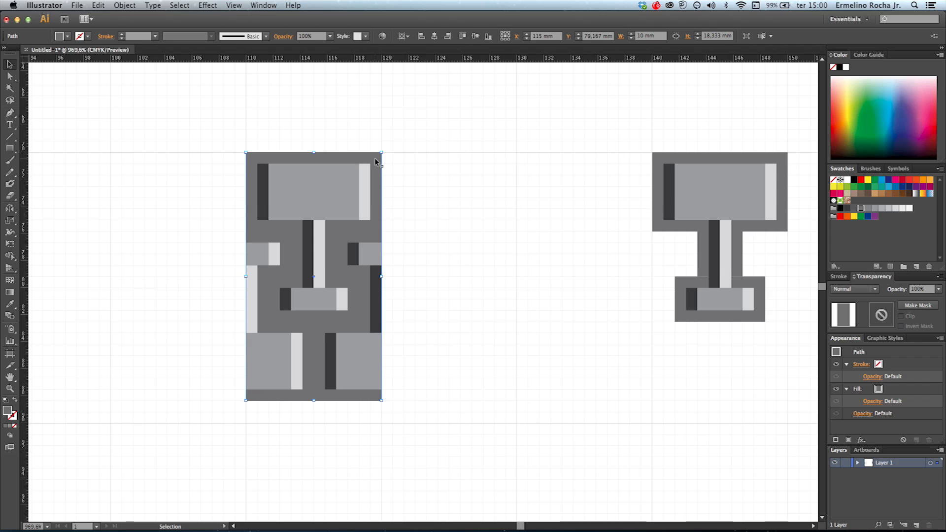
drag(375, 159, 585, 173)
drag(635, 319, 484, 345)
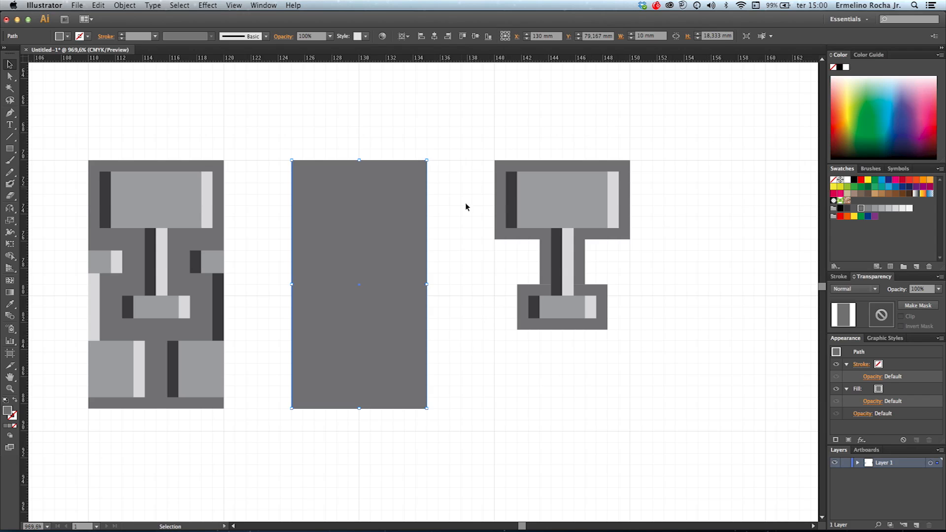
drag(383, 356, 592, 358)
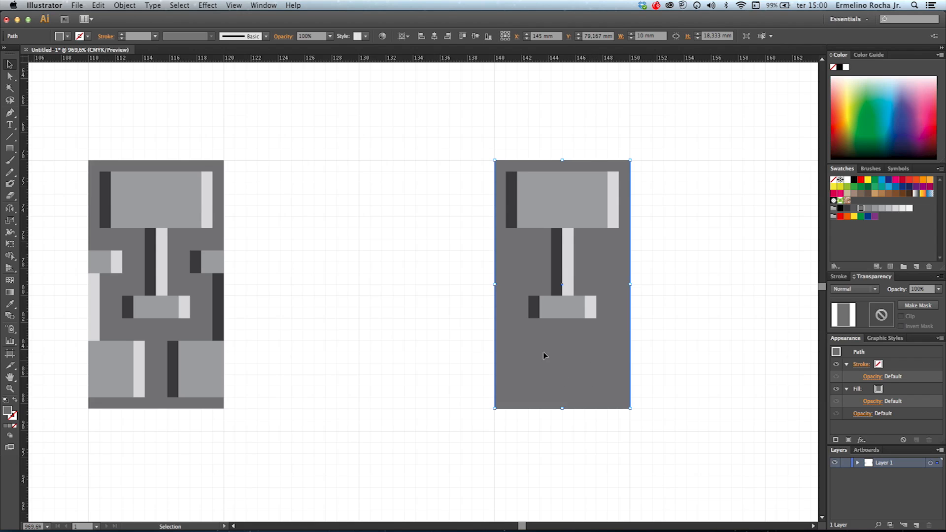
- Set the fill of the copied backing rectangle to None, leaving it as an invisible frame
click(64, 37)
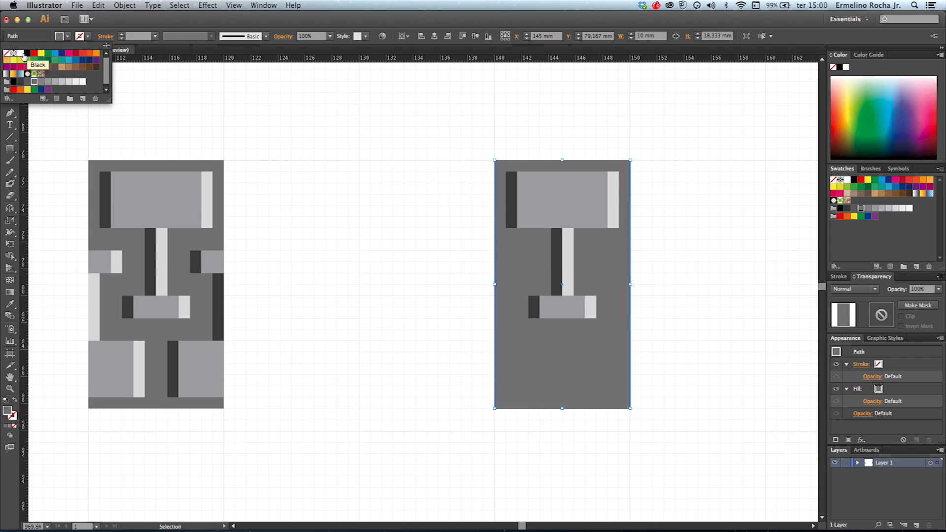
click(7, 53)
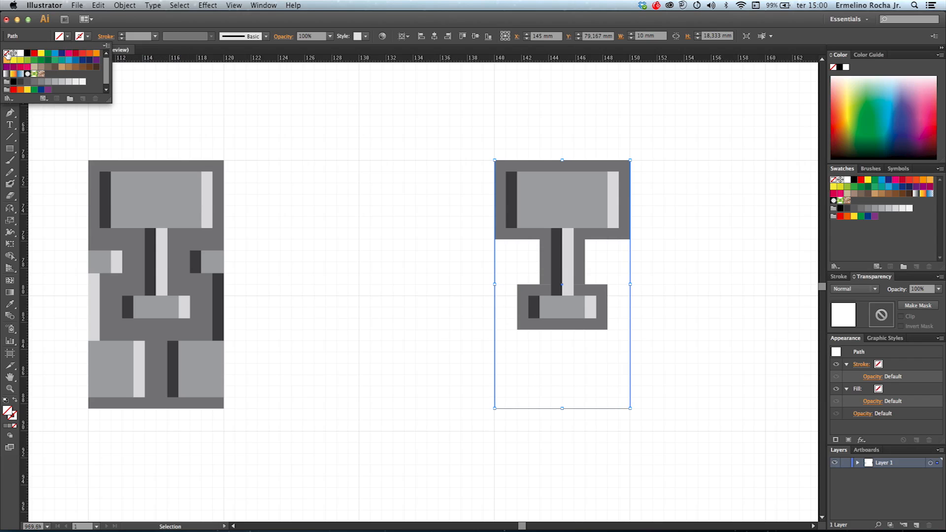
click(405, 337)
click(411, 335)
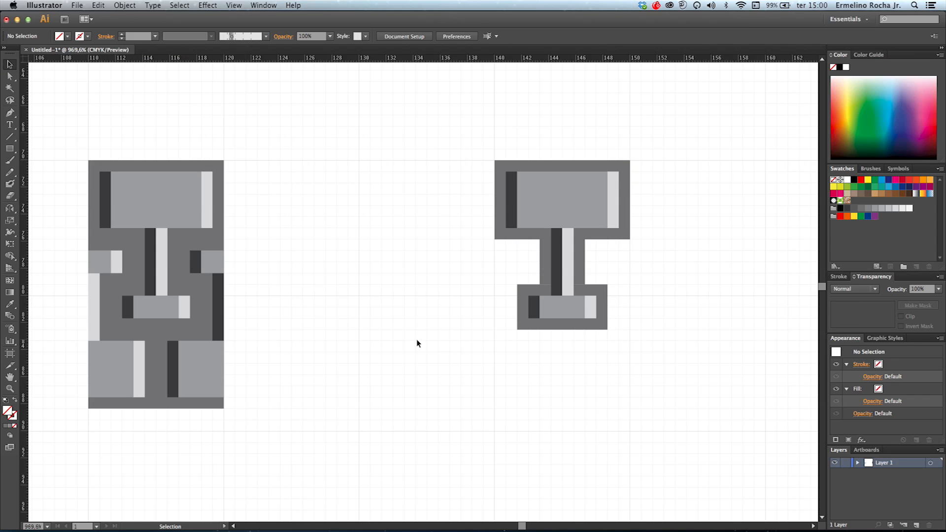
- Group the interlocked tile's artwork, and separately group the single shape together with its invisible frame
drag(85, 142, 247, 417)
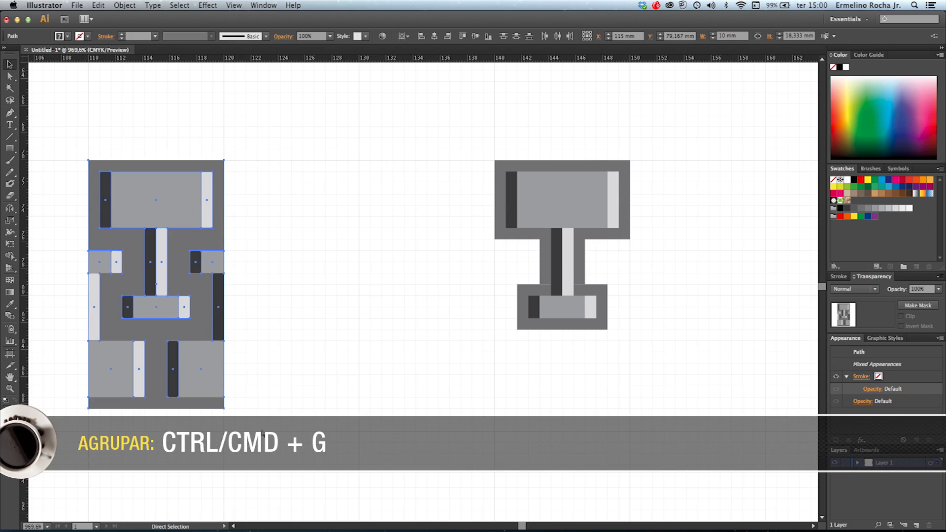
key(ctrl+g)
drag(460, 142, 672, 456)
key(a)
key(ctrl+g)
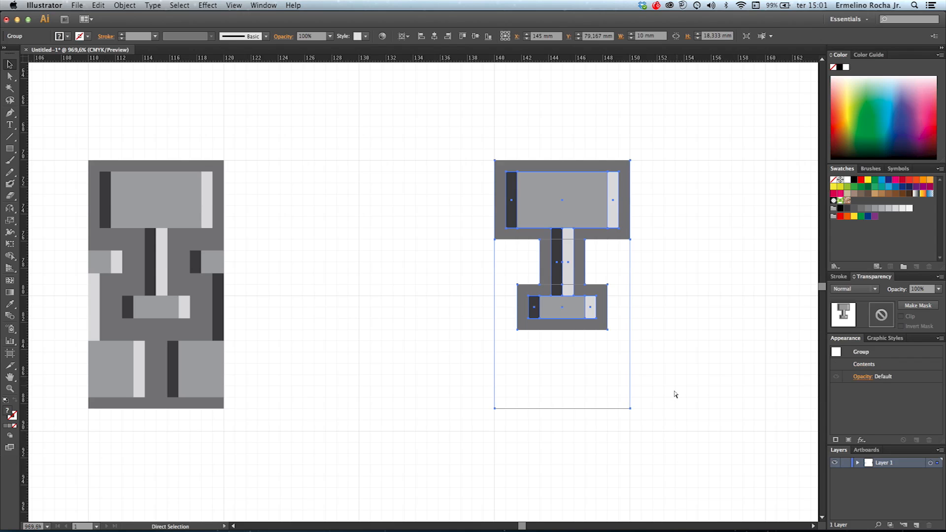
click(390, 313)
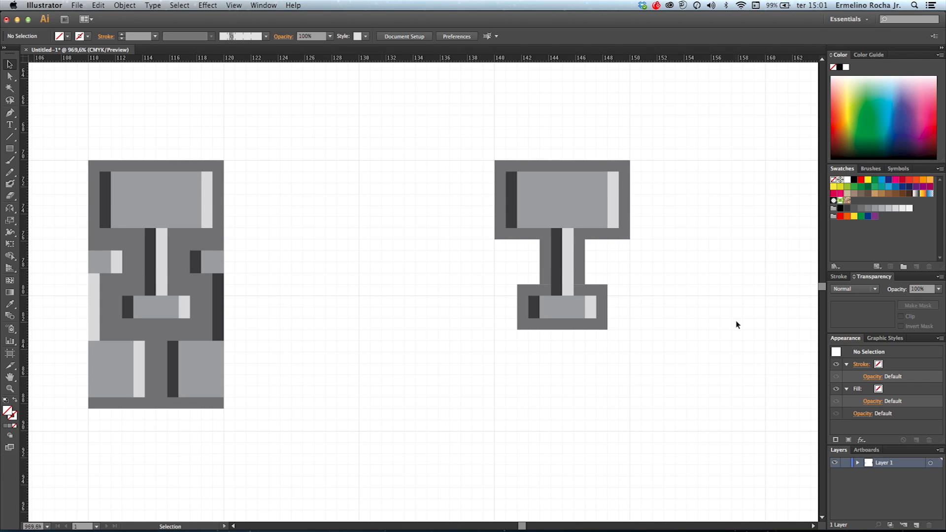
- Show the brush list at a larger height and delete the existing grey zipper pattern brush
click(871, 169)
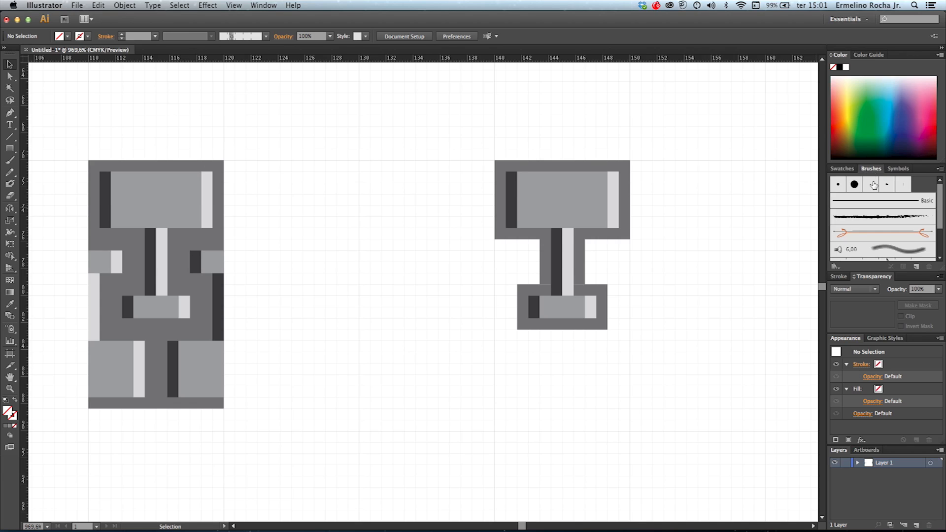
drag(940, 270, 925, 376)
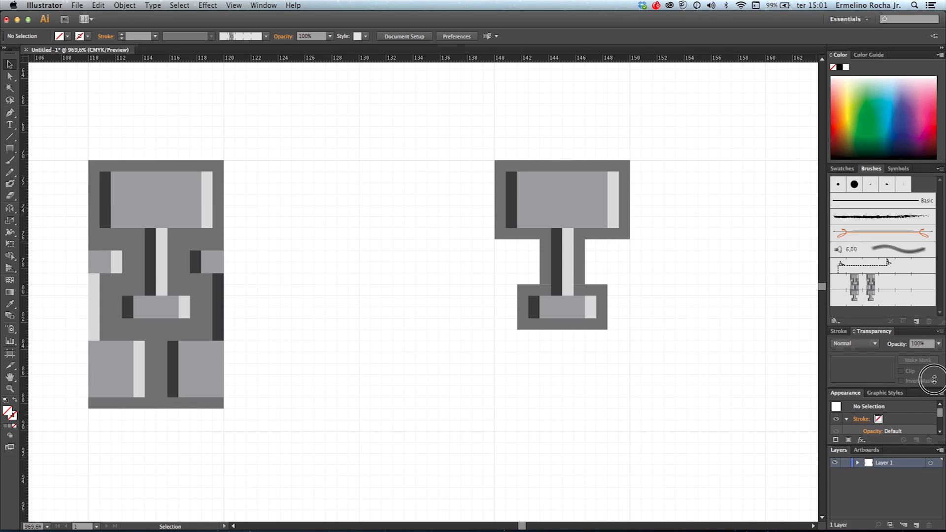
click(929, 321)
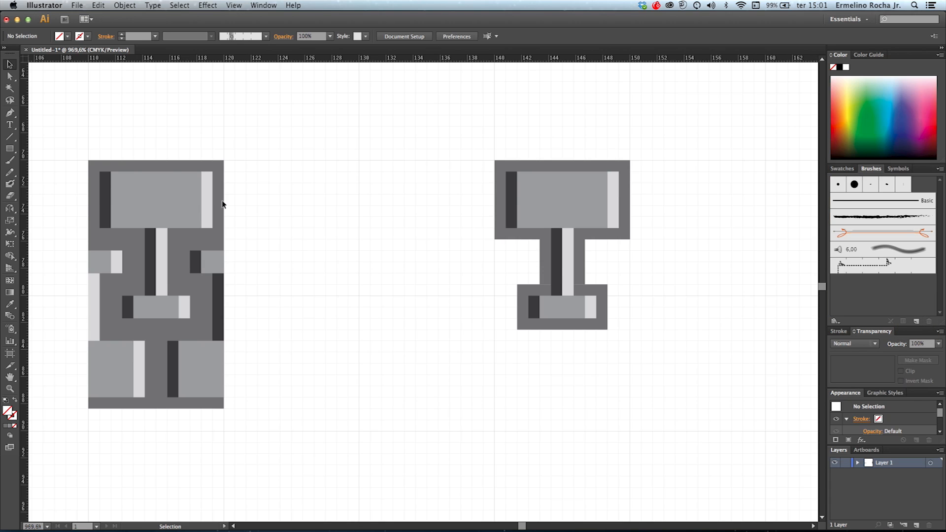
- Create a new pattern brush from the interlocked tile's group
drag(75, 142, 274, 414)
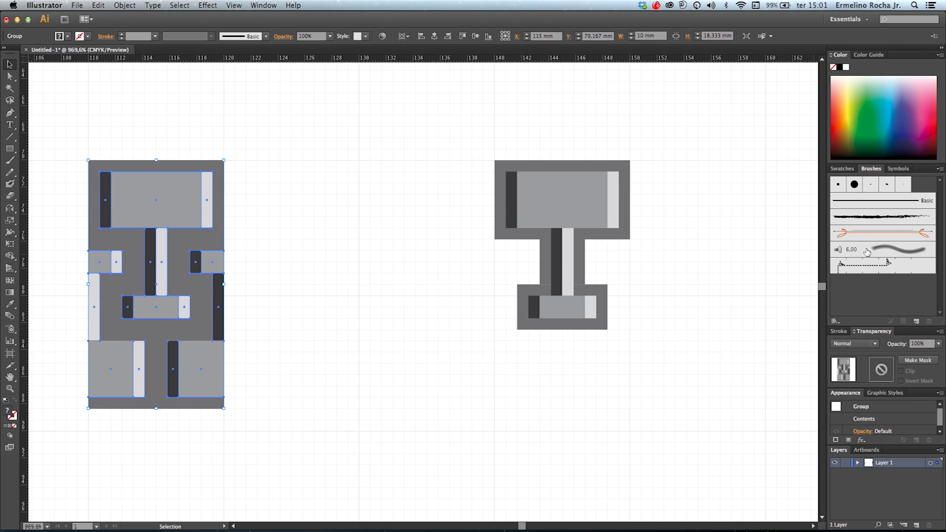
mouse_move(173, 275)
mouse_down()
mouse_move(220, 290)
mouse_move(666, 295)
mouse_move(904, 255)
mouse_move(880, 190)
mouse_move(909, 209)
mouse_move(889, 228)
mouse_up()
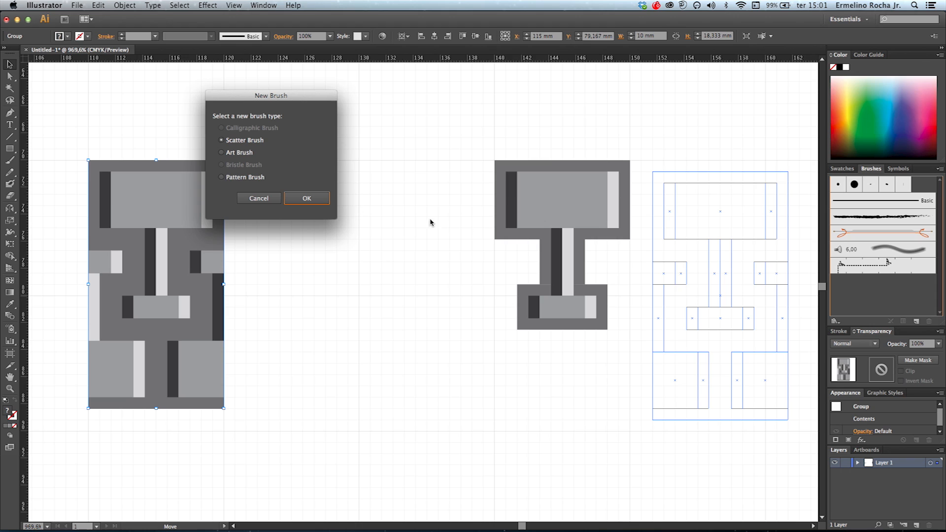
click(225, 179)
click(309, 200)
- Name the pattern brush Ziper Fechado, with 50% scale and Tints and Shades colorization
drag(640, 128, 449, 125)
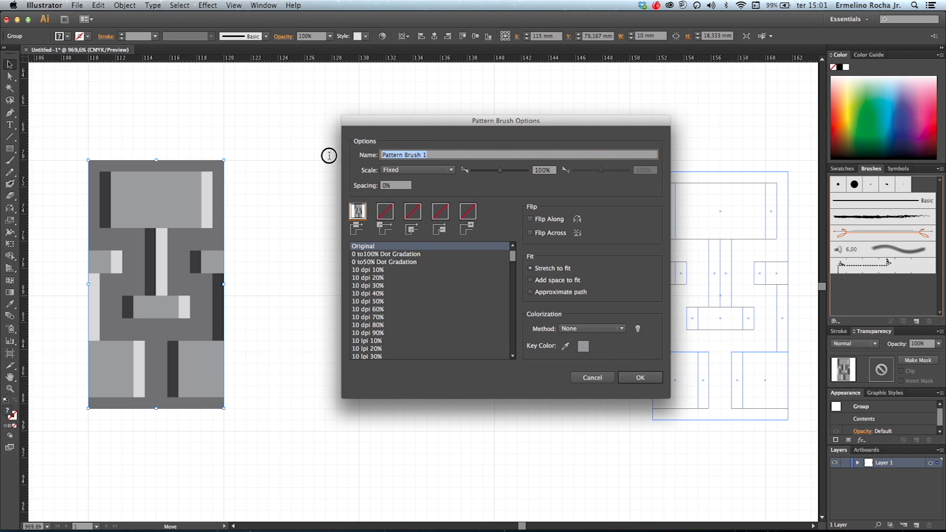
text(Ziper Fechado)
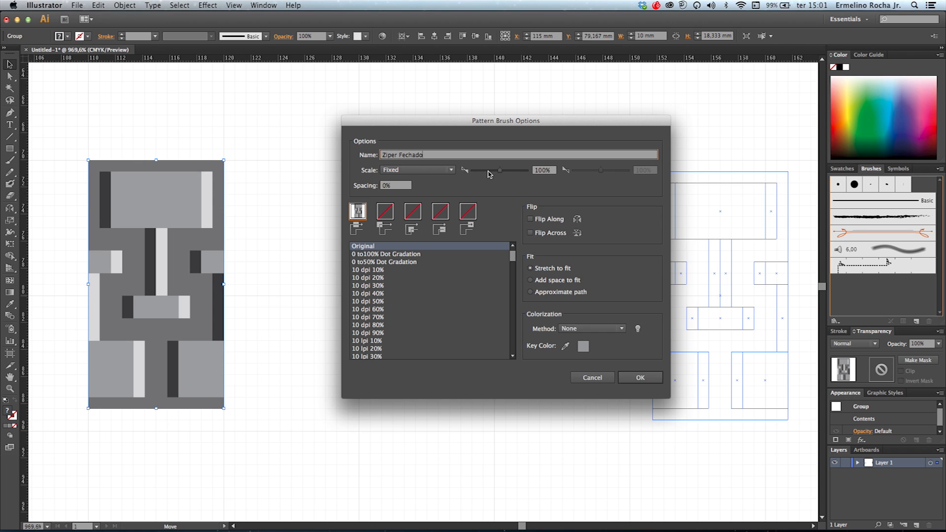
drag(555, 170, 518, 168)
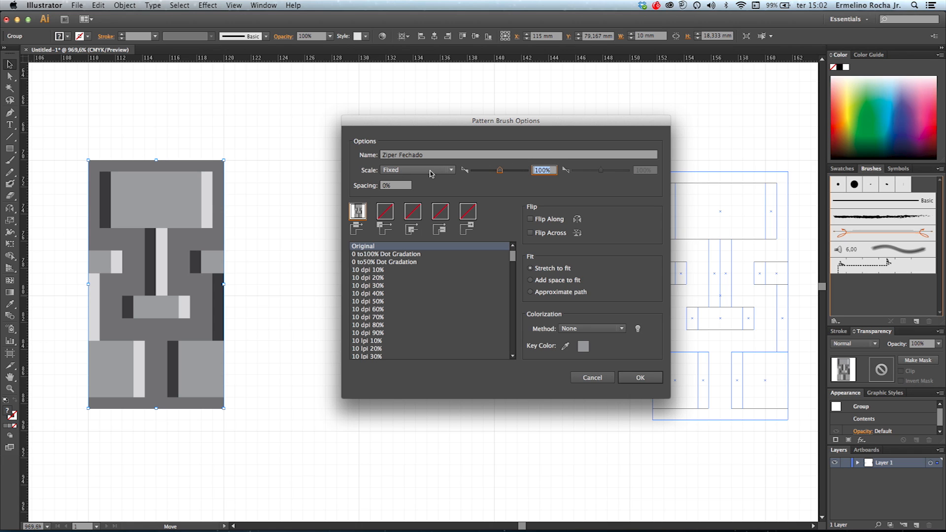
text(5)
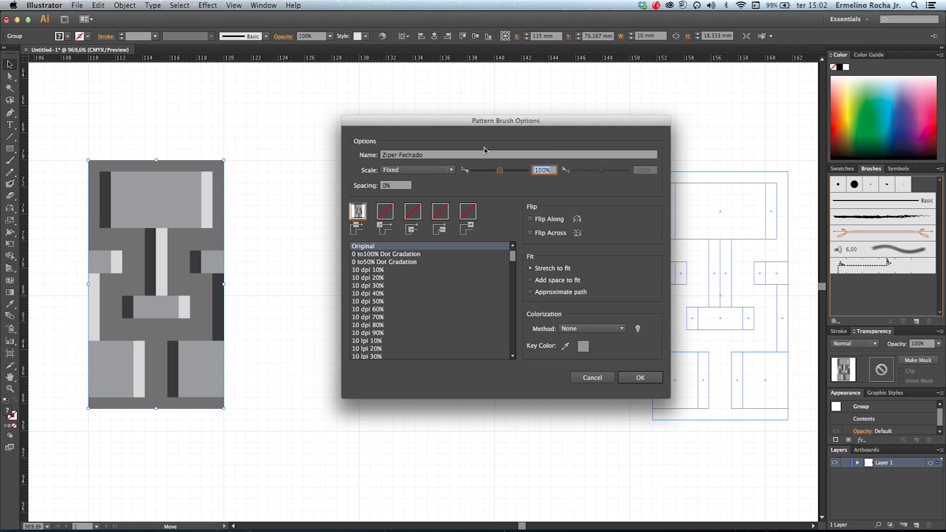
text(0)
click(588, 330)
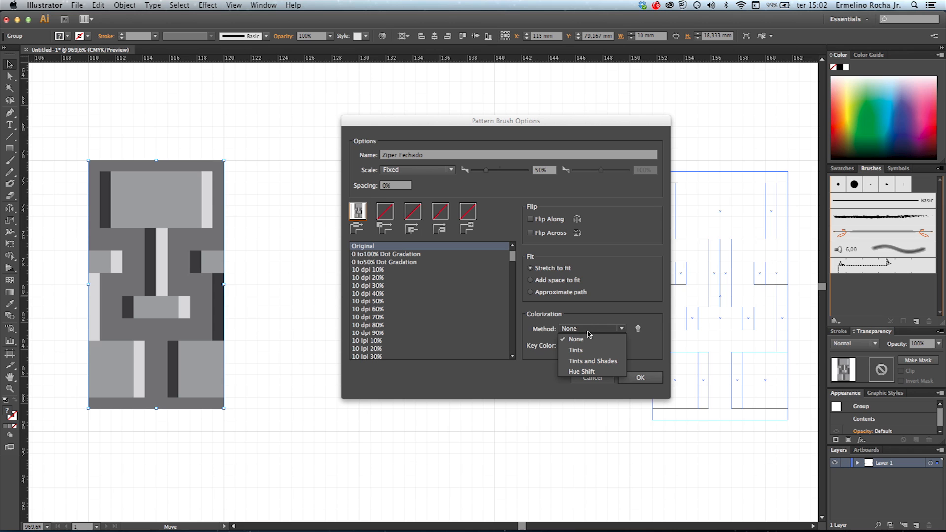
click(611, 362)
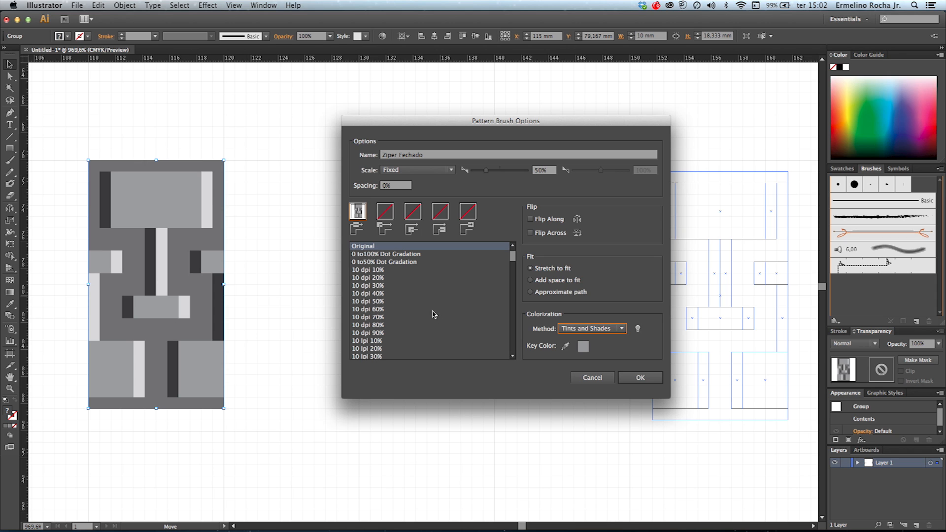
click(639, 378)
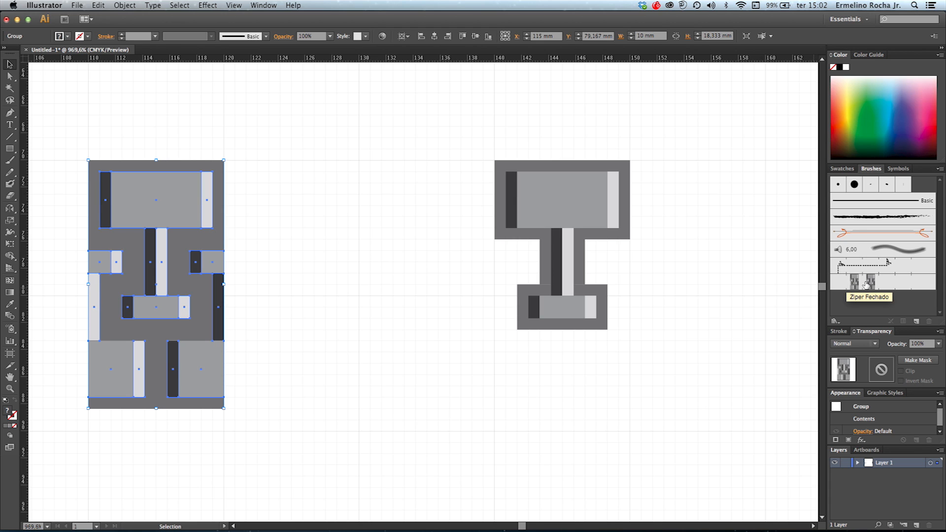
- Delete the interlocked tile from the artboard and create a new pattern brush from the single shape's group with its invisible frame
key(Delete)
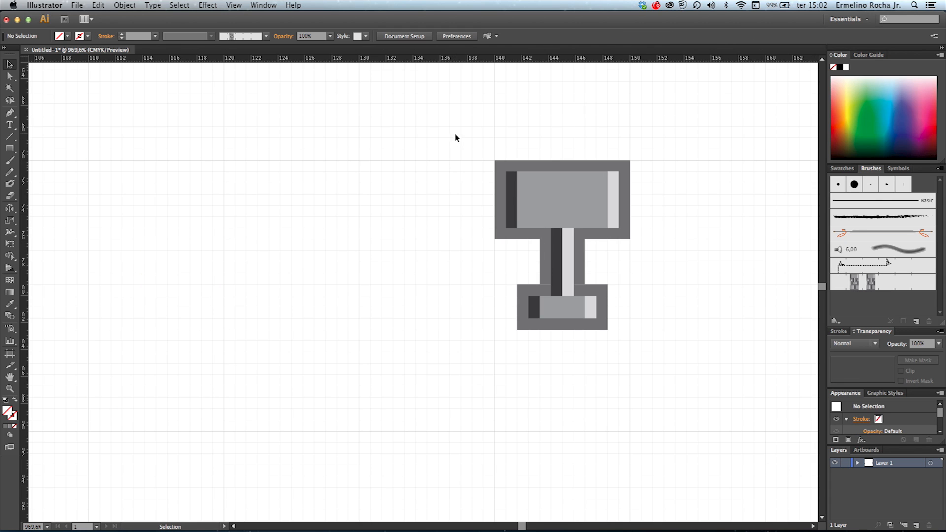
drag(464, 131, 664, 449)
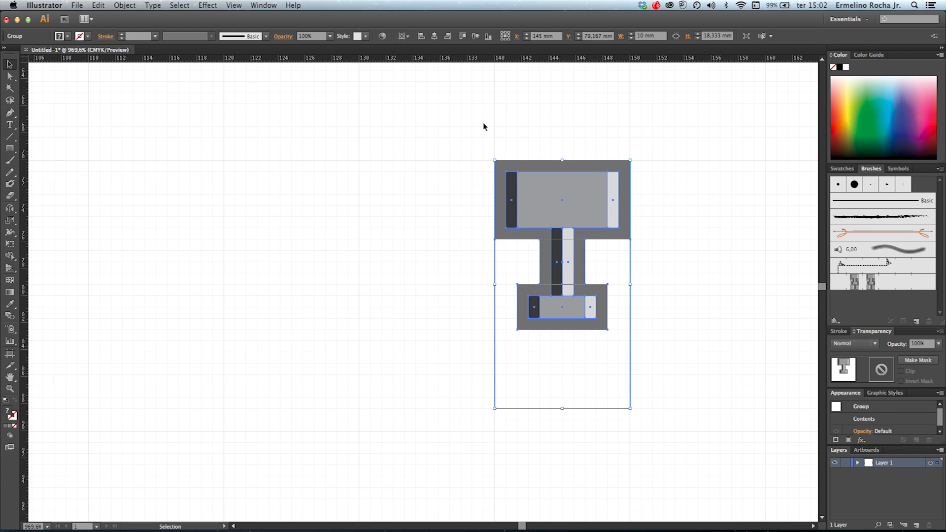
mouse_move(552, 203)
mouse_down()
mouse_move(735, 202)
mouse_move(908, 220)
mouse_move(897, 231)
mouse_up()
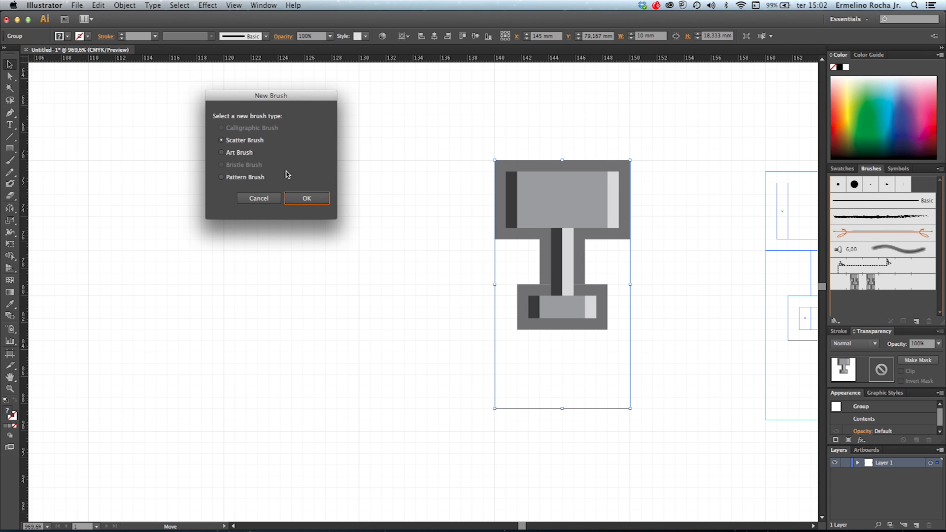
click(228, 178)
click(306, 199)
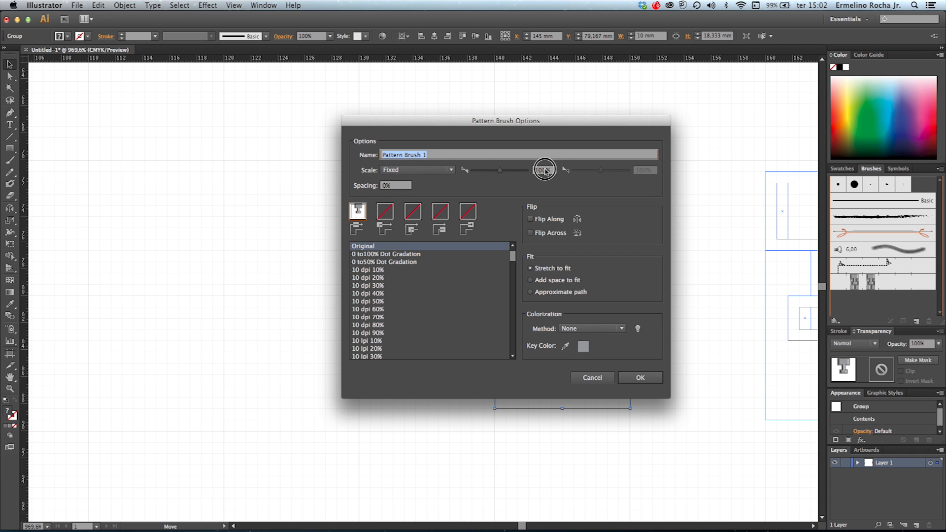
- Set the new pattern brush to 50% scale with Tints and Shades colorization, and name it Ziper Aberto 1
double_click(544, 172)
text(50)
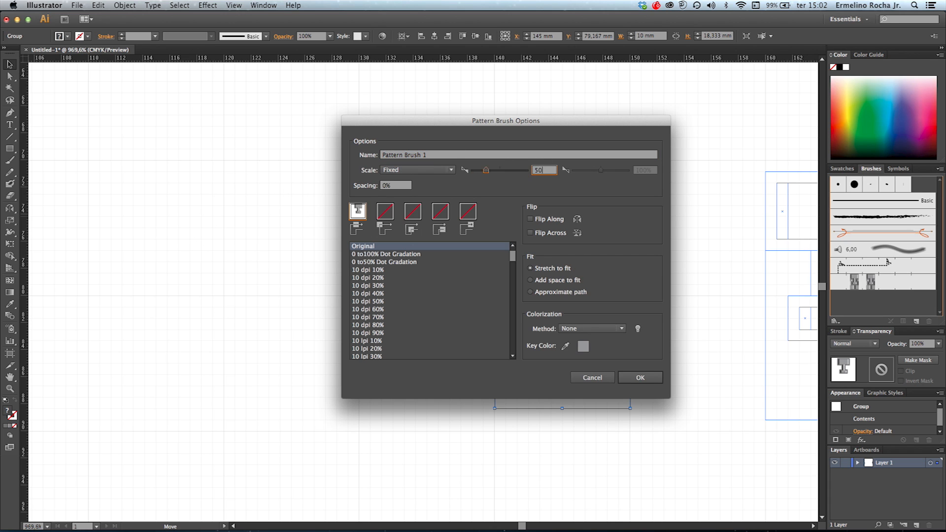
click(592, 329)
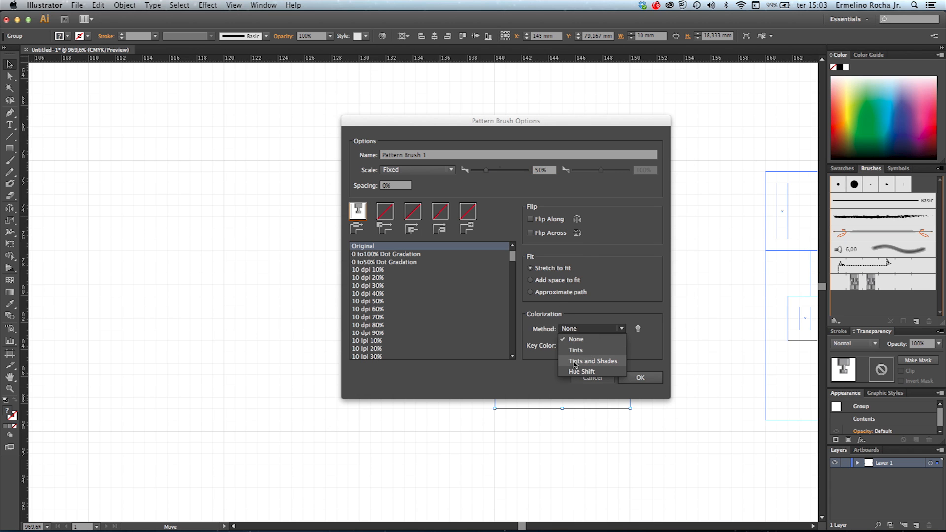
click(605, 360)
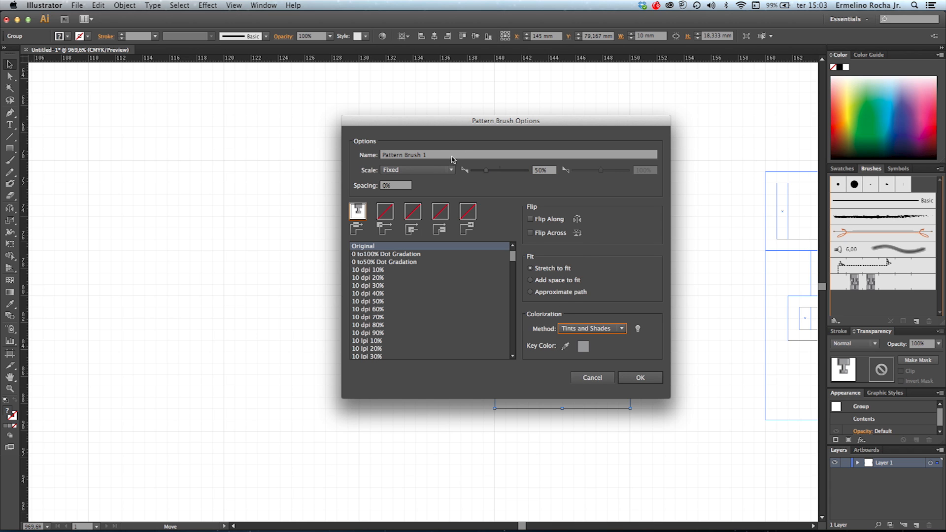
click(369, 154)
text(Ziper Aberto)
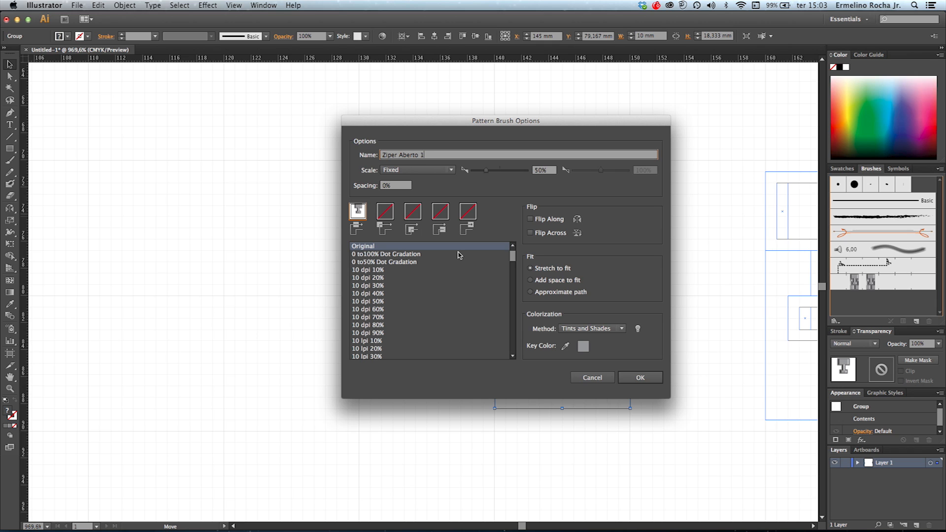
click(641, 378)
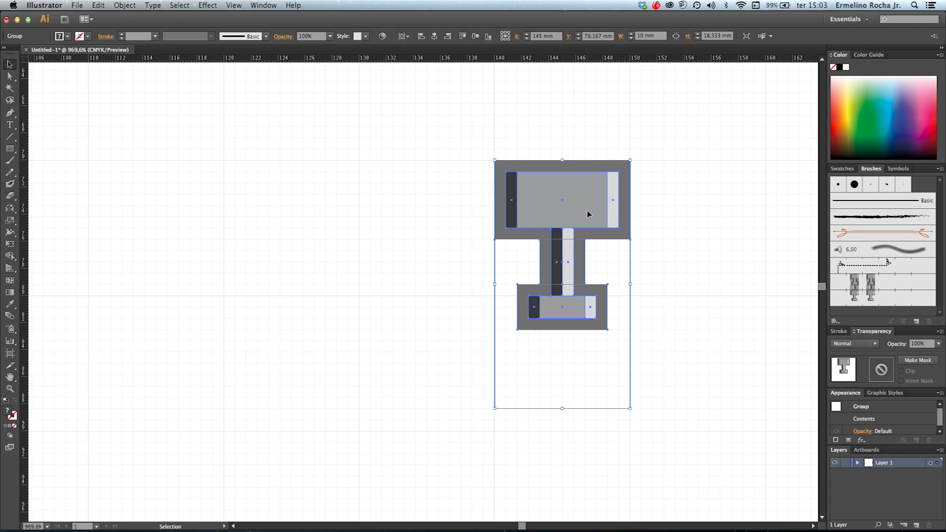
- Create another new pattern brush from the same single shape group
drag(568, 212, 864, 274)
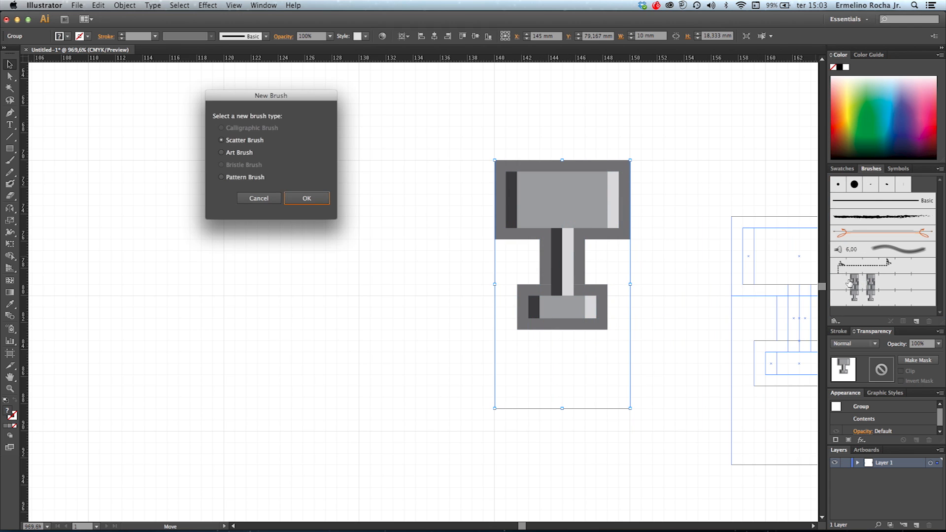
click(246, 181)
click(307, 198)
- Give this pattern brush 50% scale, Tints and Shades colorization, the name Ziper Aberto 2 and the Flip Across option
drag(550, 170, 479, 162)
text(50)
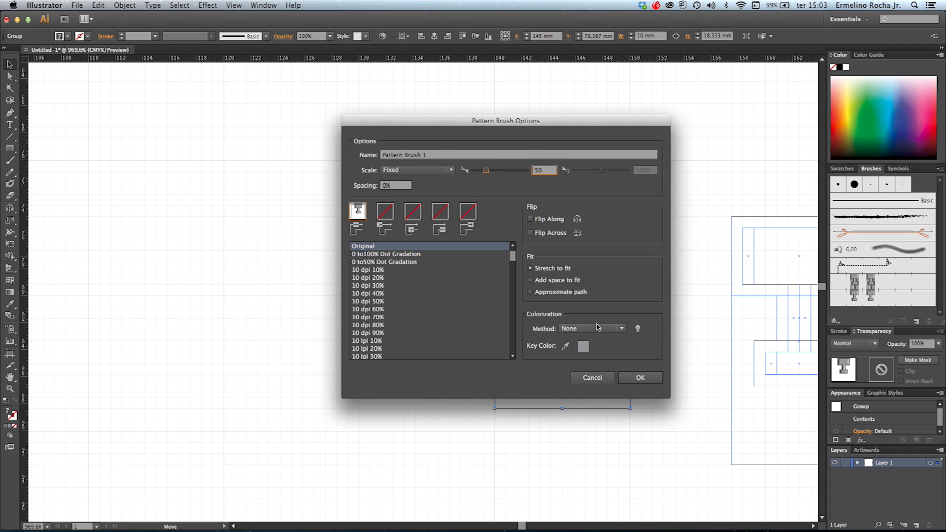
click(622, 329)
click(583, 363)
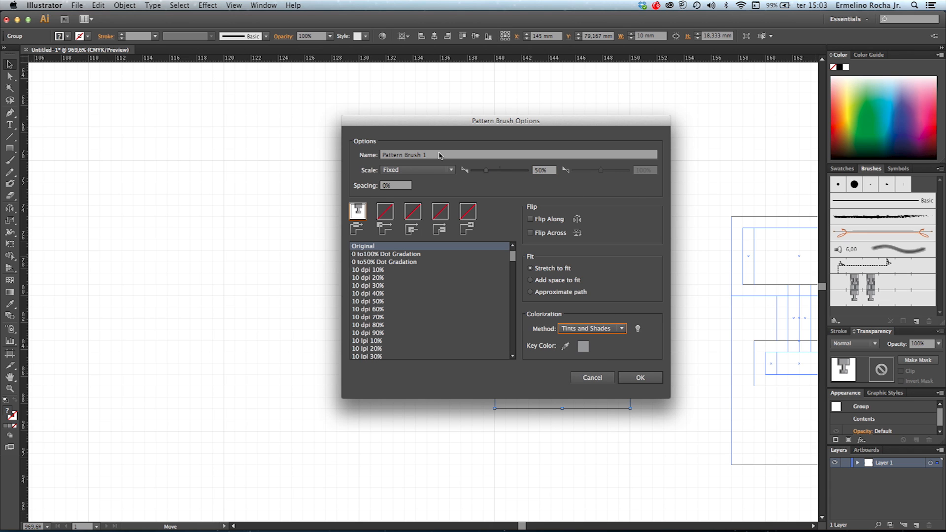
drag(433, 155, 346, 152)
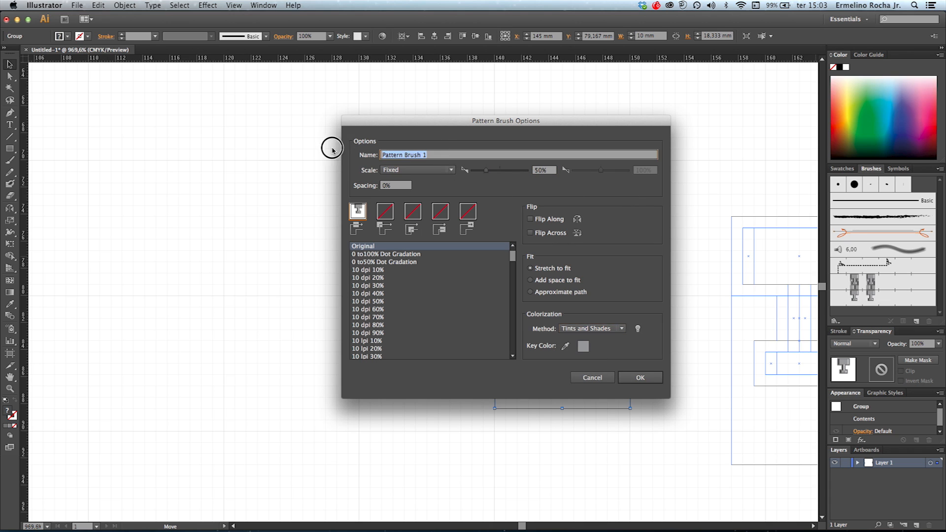
text(Ziper Aberto 2)
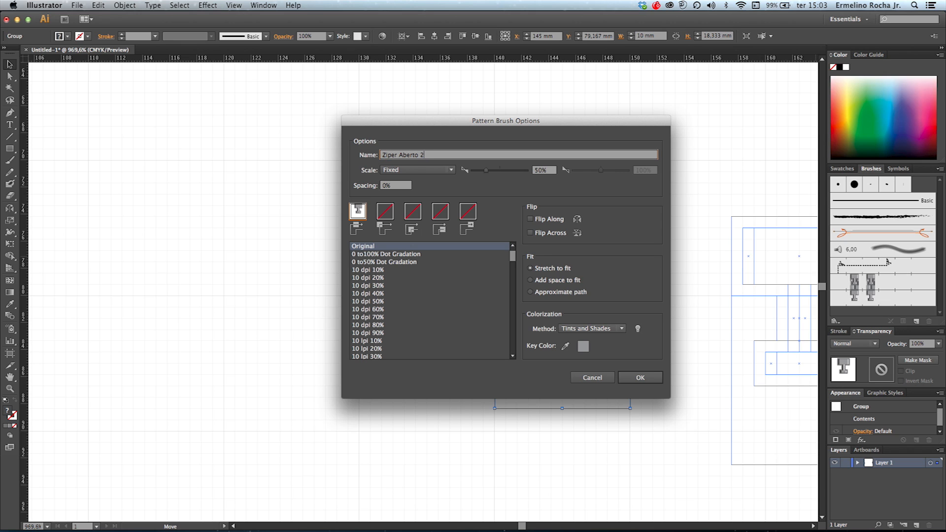
click(549, 237)
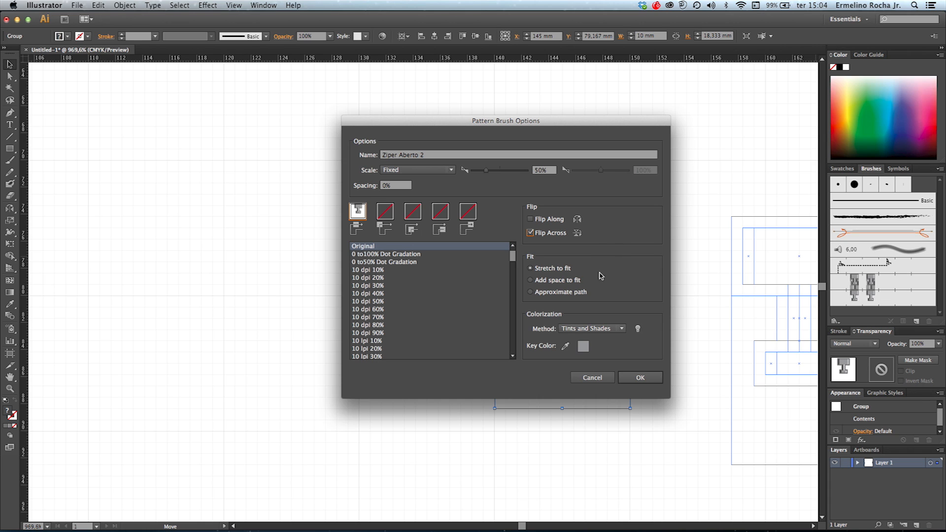
click(638, 379)
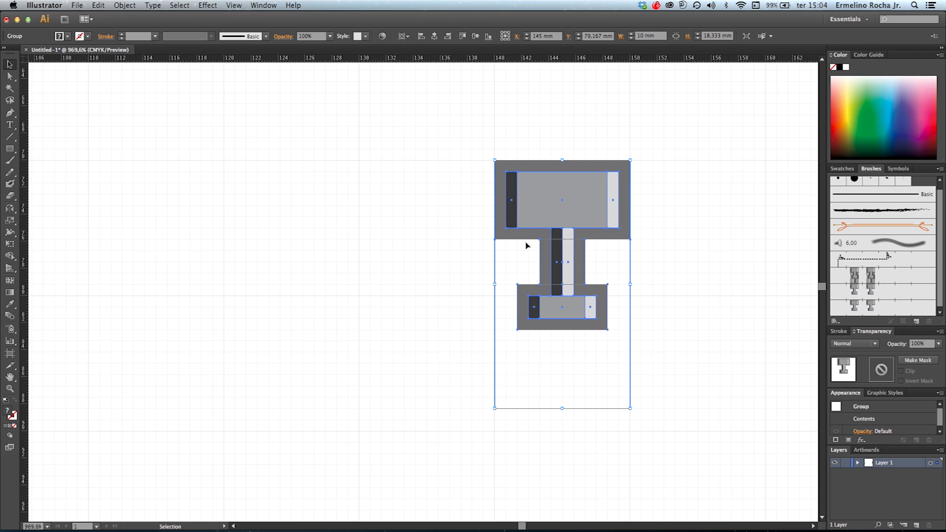
- Delete the remaining single shape group, and turn off both Snap to Grid and the grid display
key(Delete)
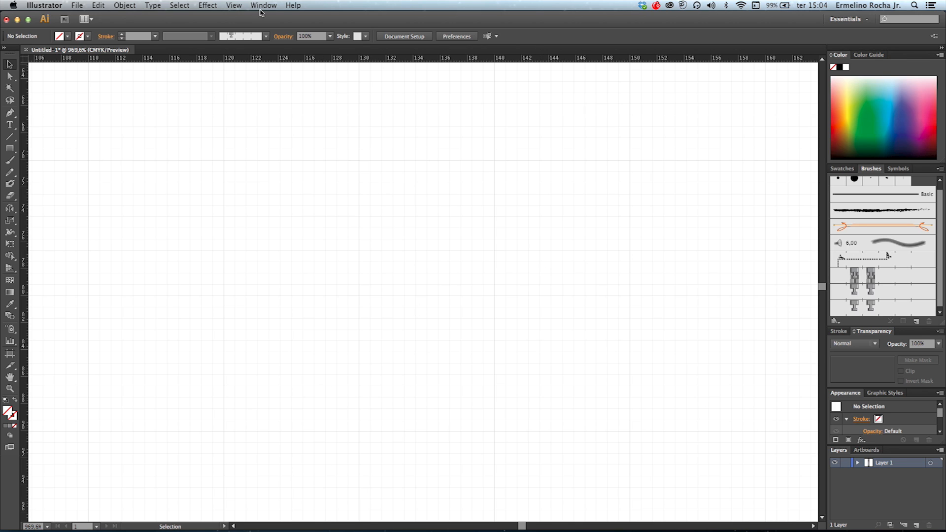
click(235, 6)
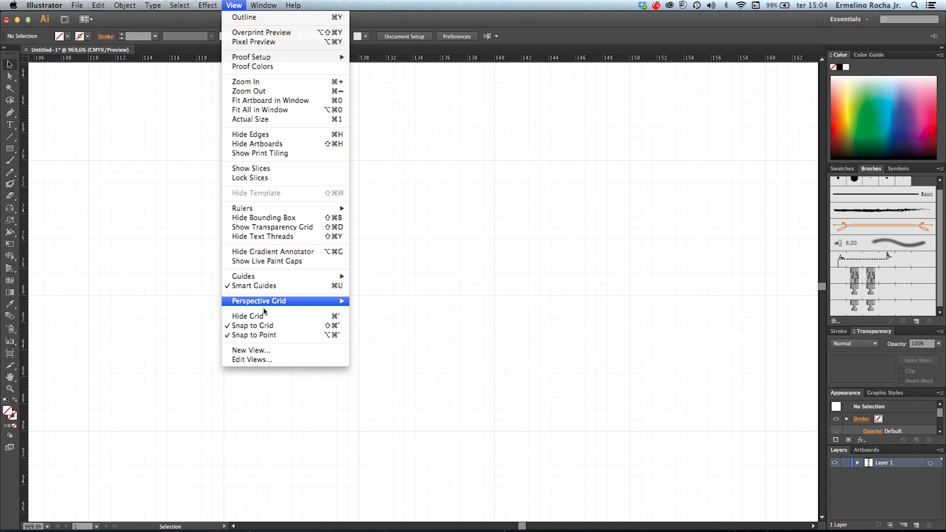
click(270, 325)
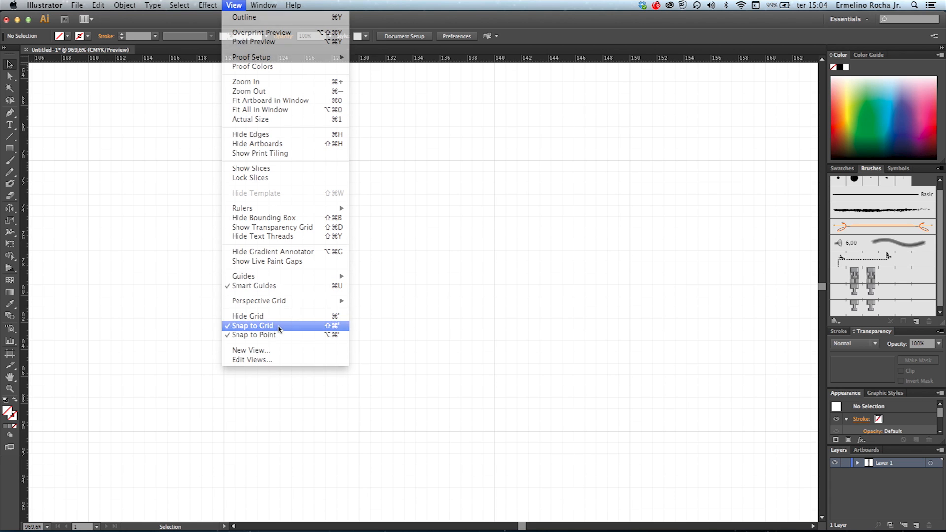
click(236, 6)
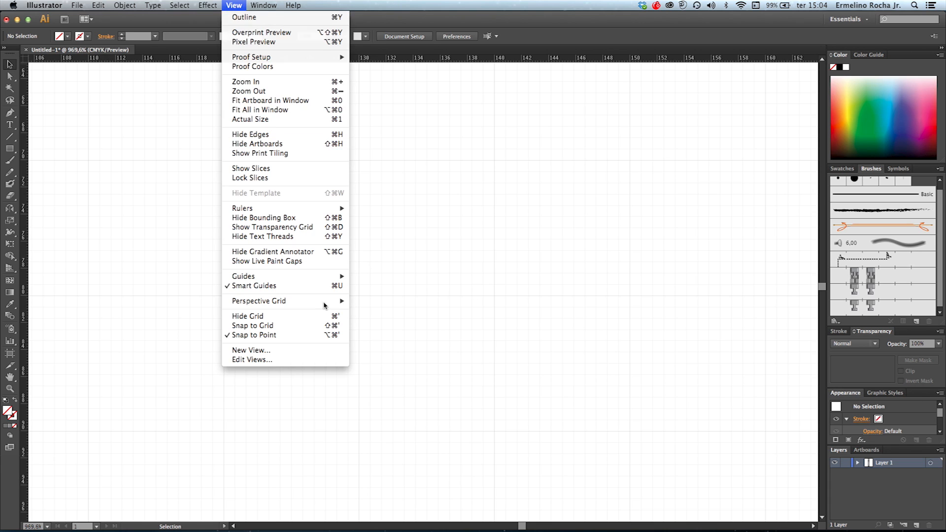
click(294, 318)
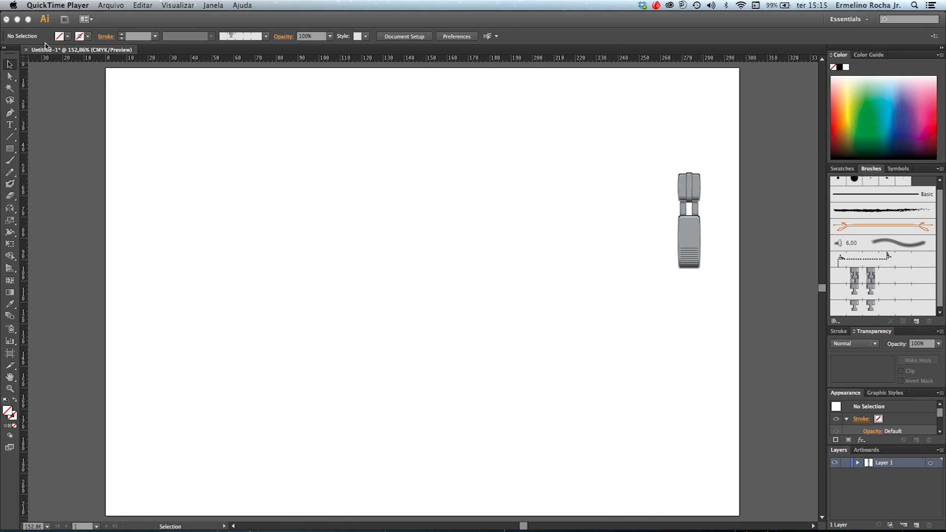
- Draw a vertical line segment about 102.7 mm long at X 148.5 mm, from the artboard's bottom edge up towards its middle
click(441, 230)
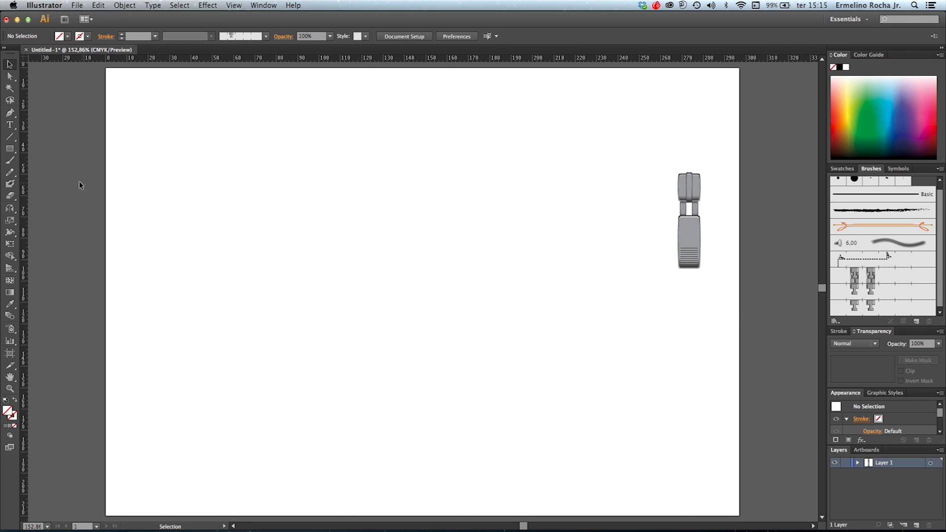
click(9, 136)
drag(423, 291, 424, 512)
drag(423, 514, 423, 302)
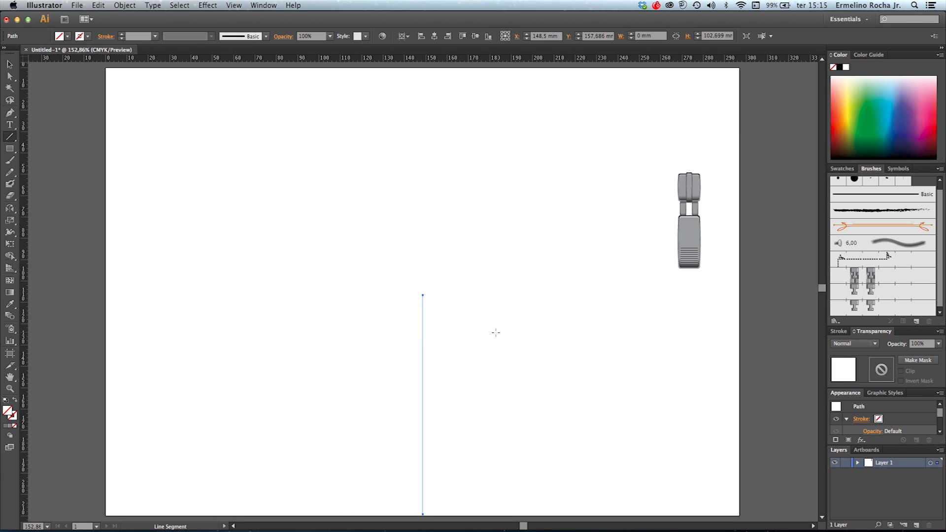
- Apply the Ziper Fechado brush to the vertical line, set its stroke to yellow, and deselect it
click(856, 279)
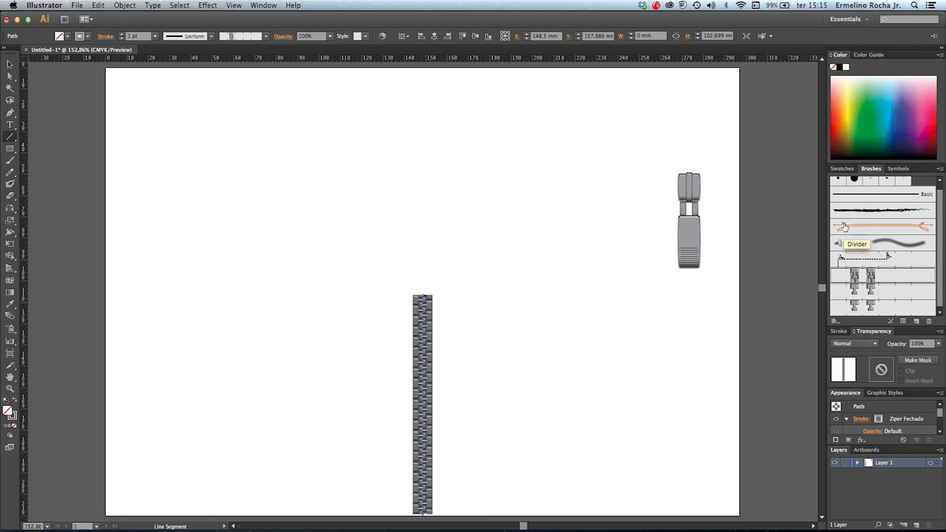
click(843, 171)
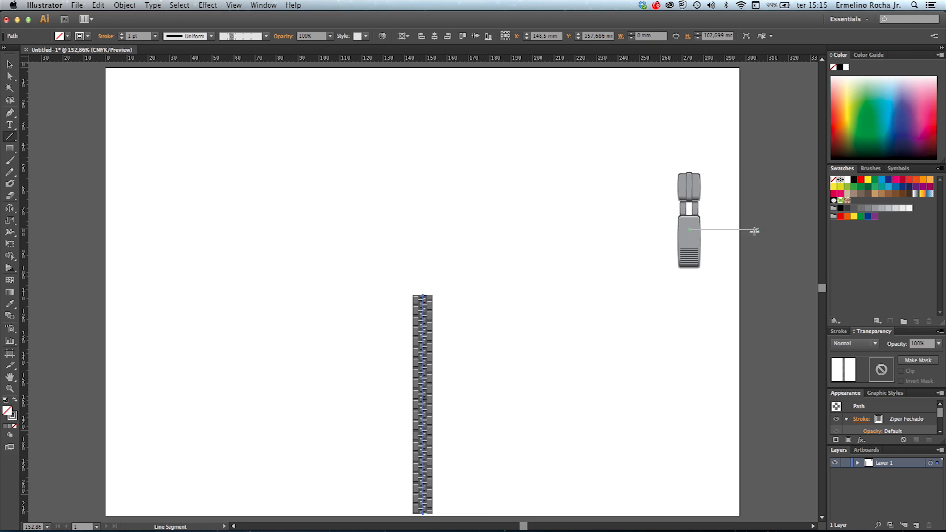
click(10, 65)
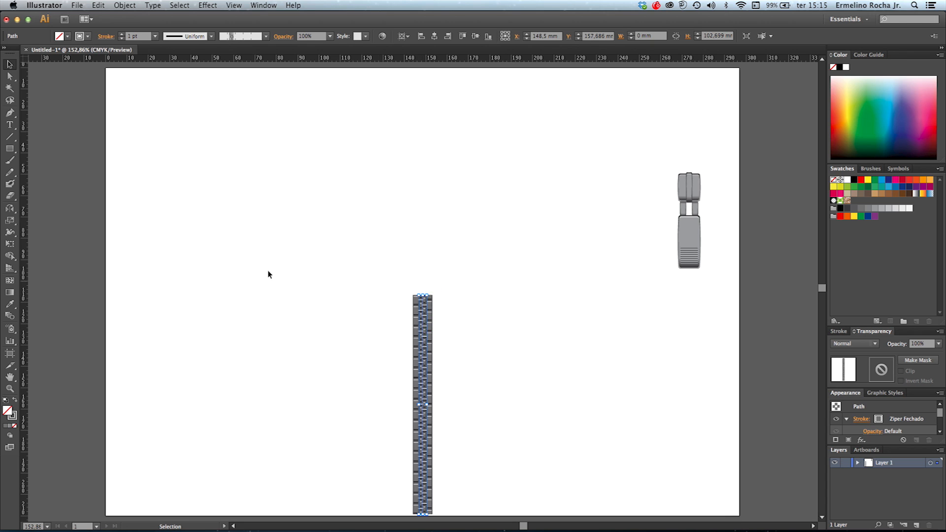
click(83, 36)
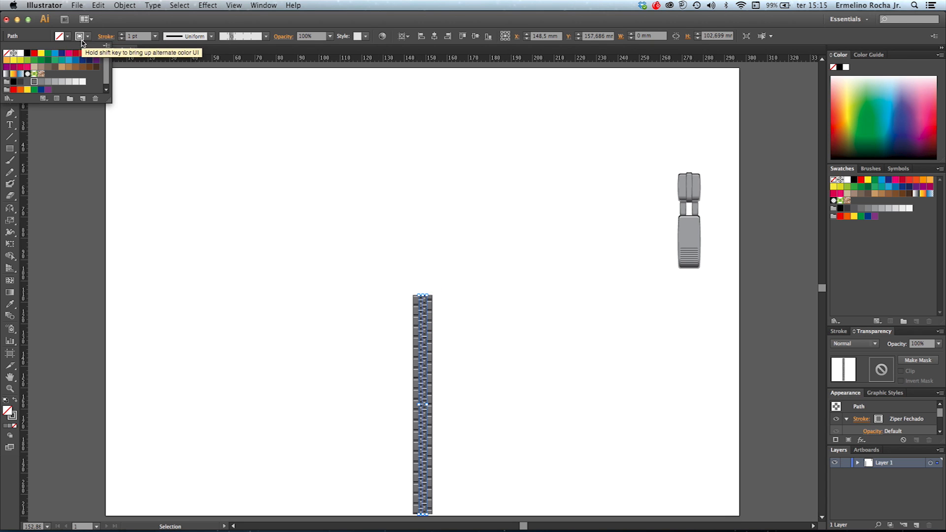
click(40, 54)
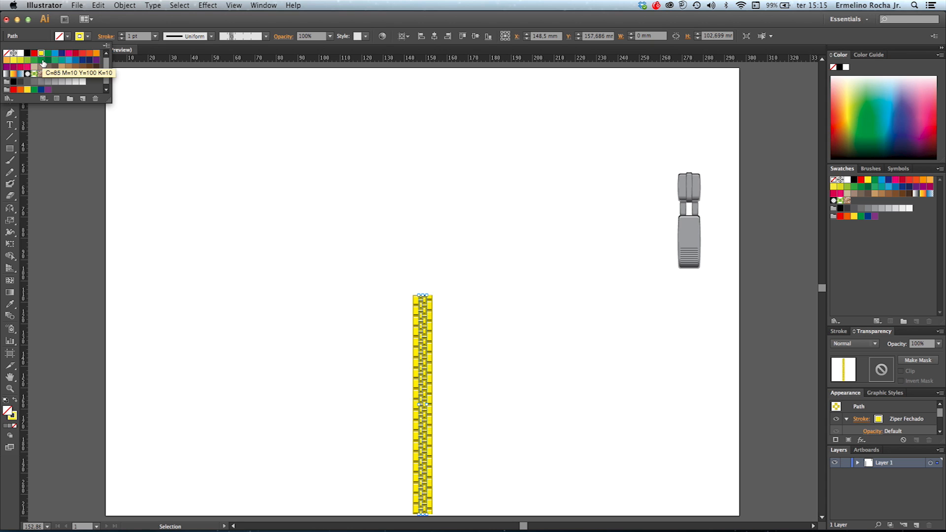
drag(425, 441, 425, 415)
key(super+shift+a)
key(super+shift+a)
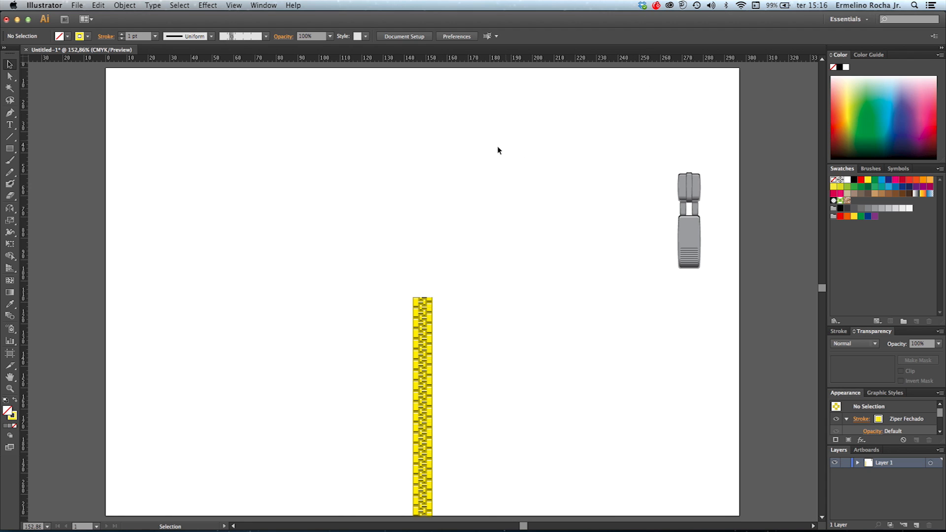
- Draw an arc about 148.5 × 107.3 mm from the closed zipper's upper end to the artboard's upper-right corner and apply the Ziper Aberto 2 brush
click(10, 138)
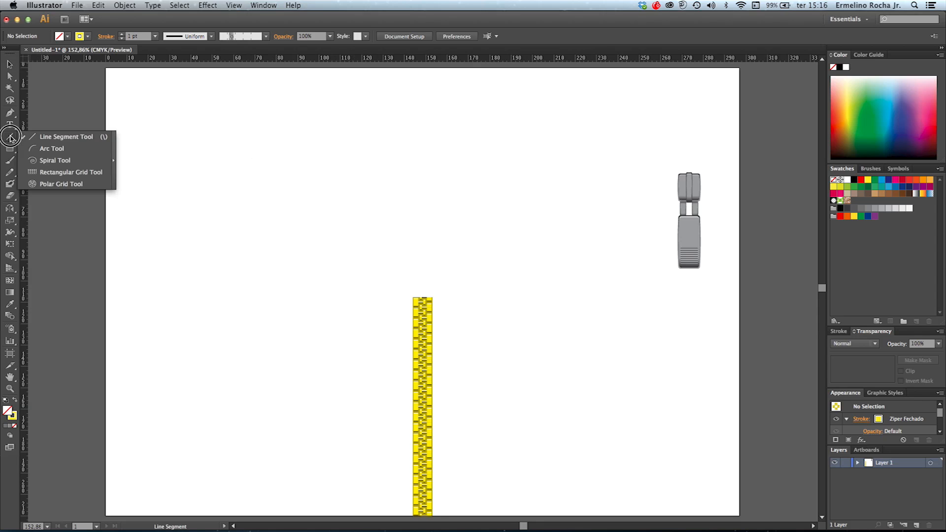
click(68, 151)
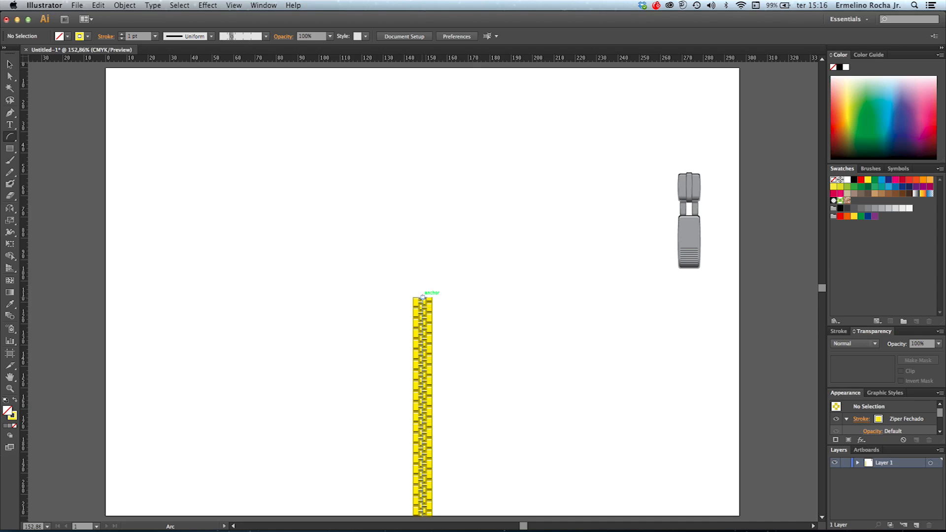
drag(423, 297, 736, 144)
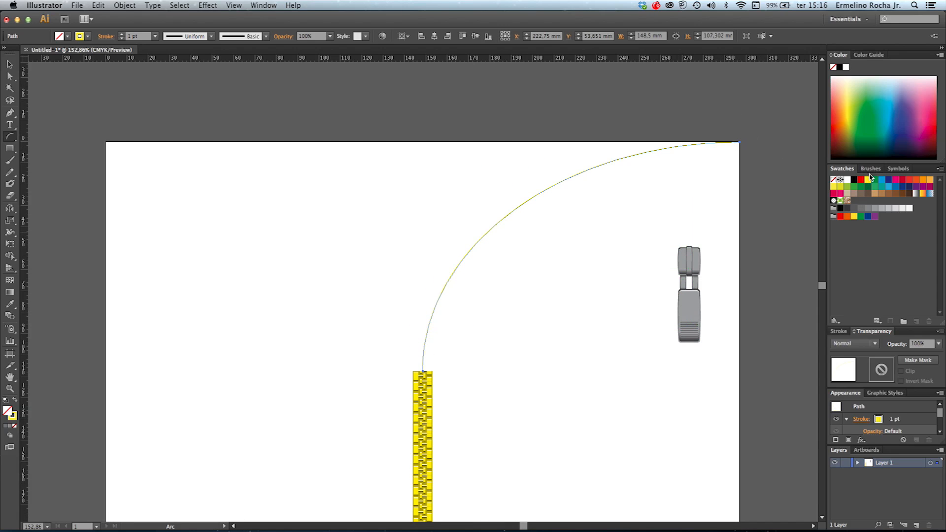
click(871, 169)
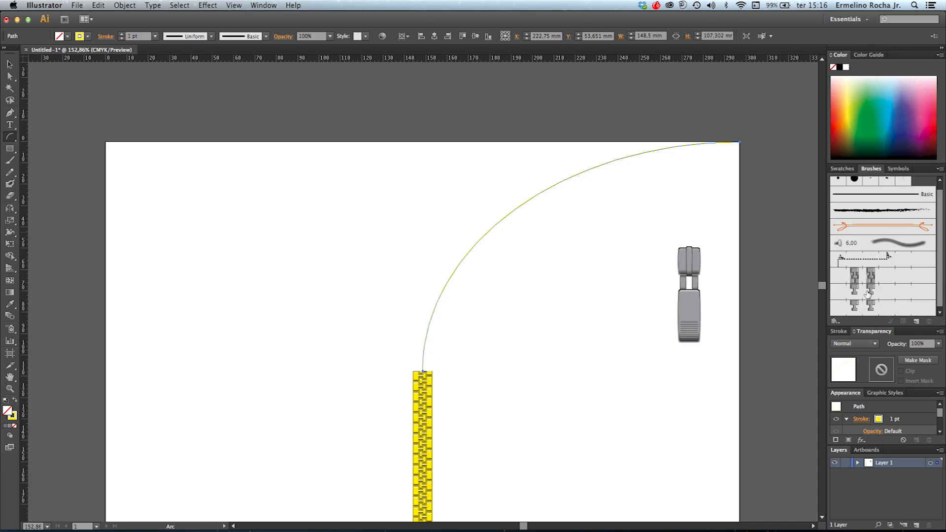
click(873, 308)
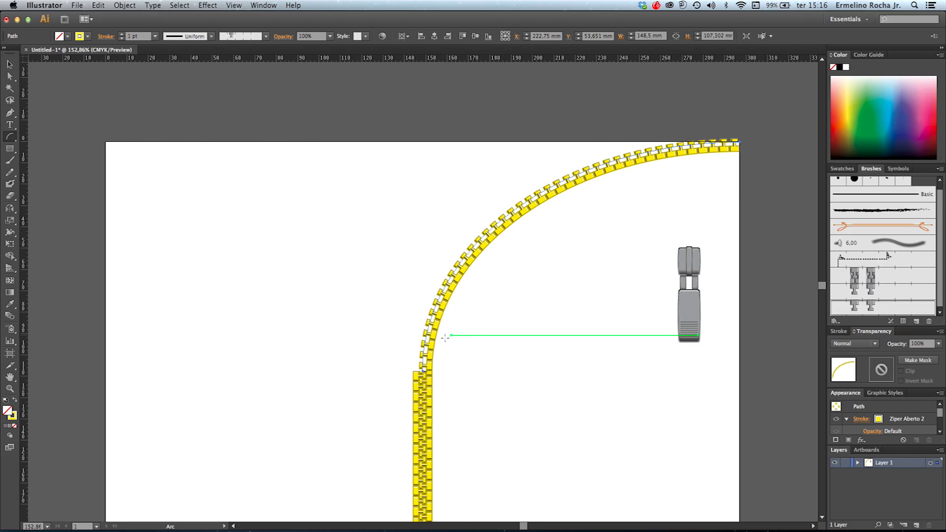
- Draw a mirrored arc about 148.5 × 107.3 mm to the artboard's upper-left corner and give it the Ziper Aberto 1 brush
mouse_move(423, 368)
mouse_down()
mouse_move(372, 291)
mouse_move(298, 234)
mouse_move(106, 142)
mouse_up()
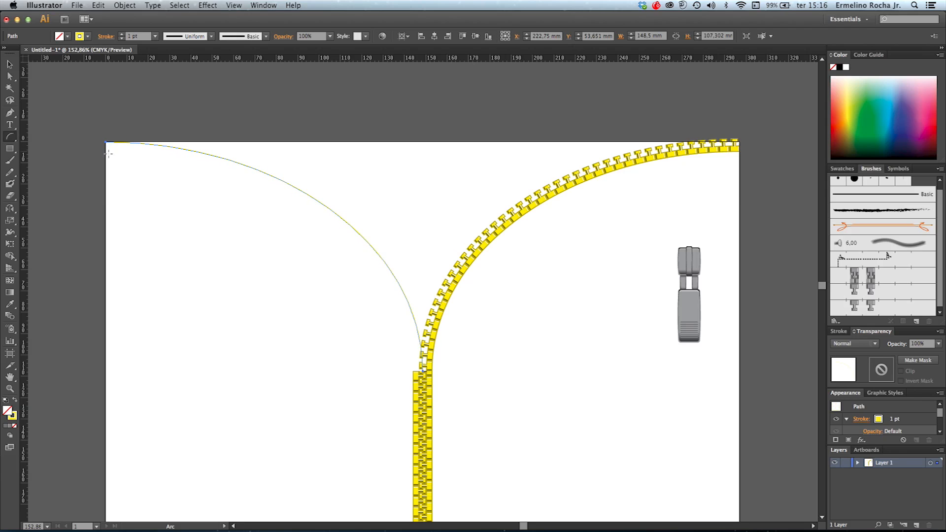
click(884, 297)
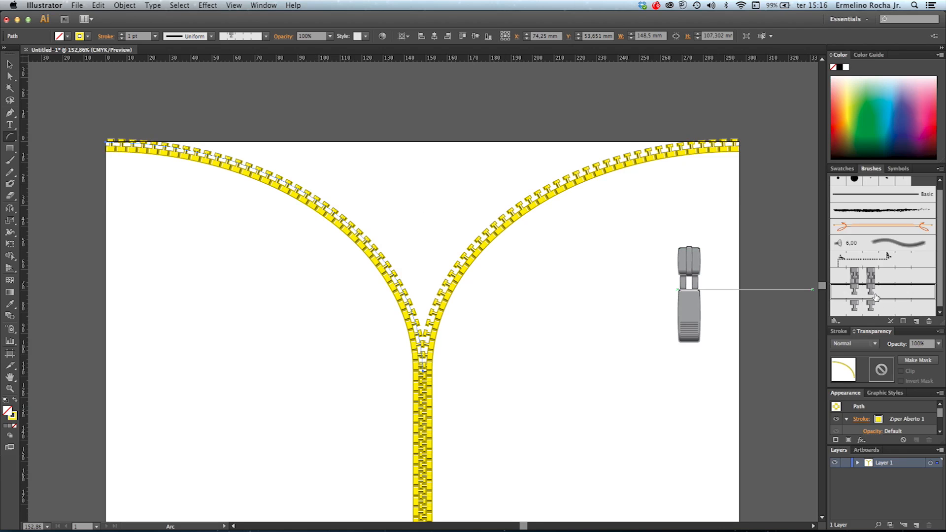
key(v)
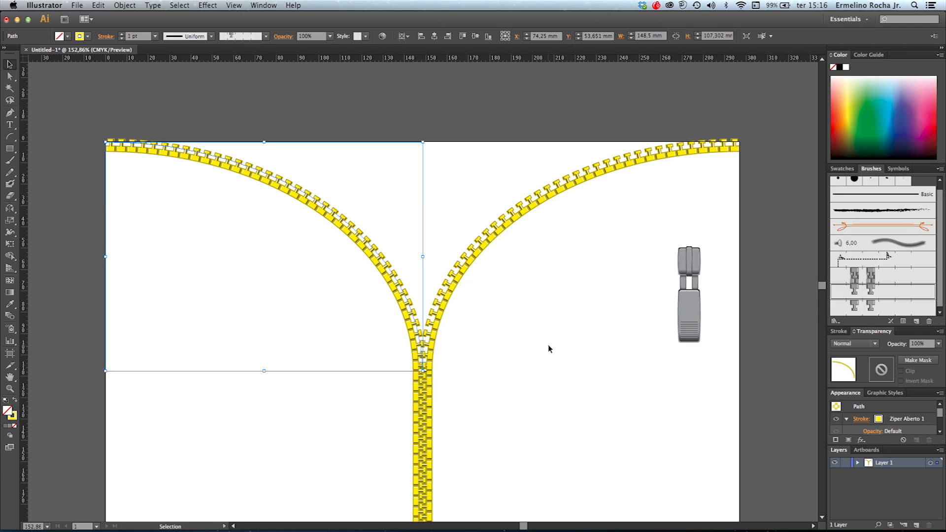
click(548, 348)
- Paint one open-zipper and two Ziper Fechado freehand test strokes beside the zipper with the Paintbrush
key(space)
drag(508, 392, 485, 319)
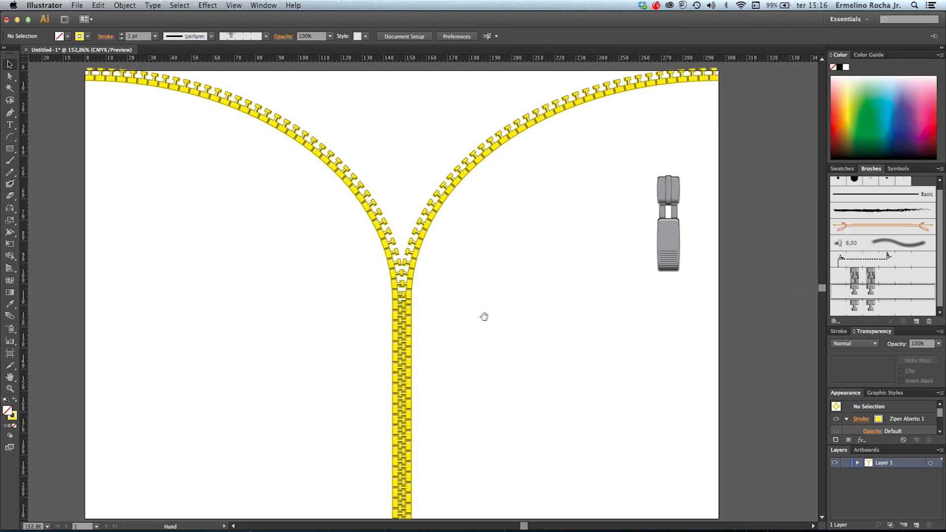
click(11, 160)
click(10, 162)
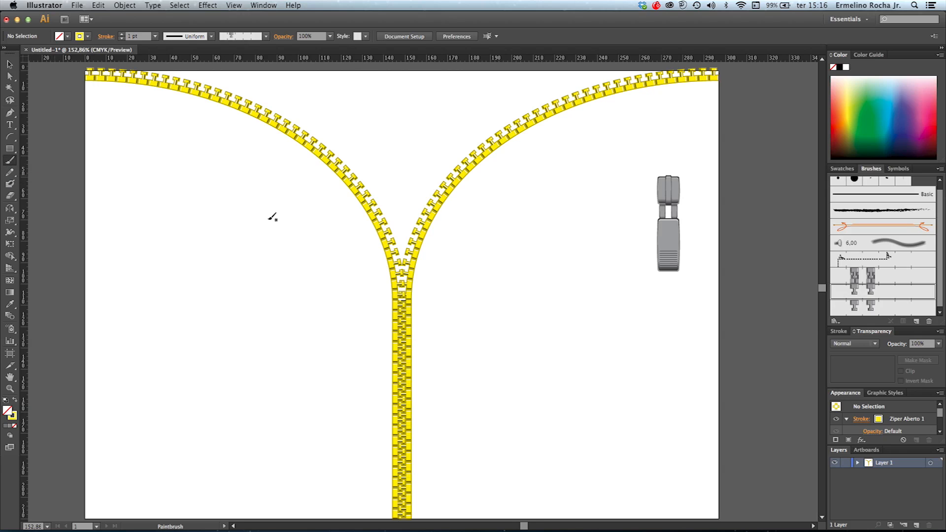
mouse_move(489, 419)
mouse_down()
mouse_move(619, 292)
mouse_move(673, 311)
mouse_up()
click(870, 279)
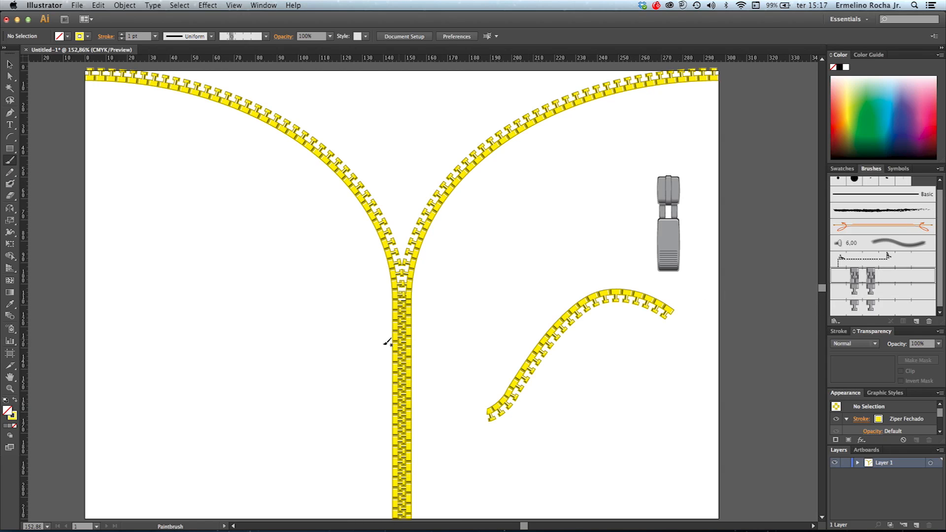
mouse_move(323, 428)
mouse_down()
mouse_move(233, 264)
mouse_move(210, 263)
mouse_up()
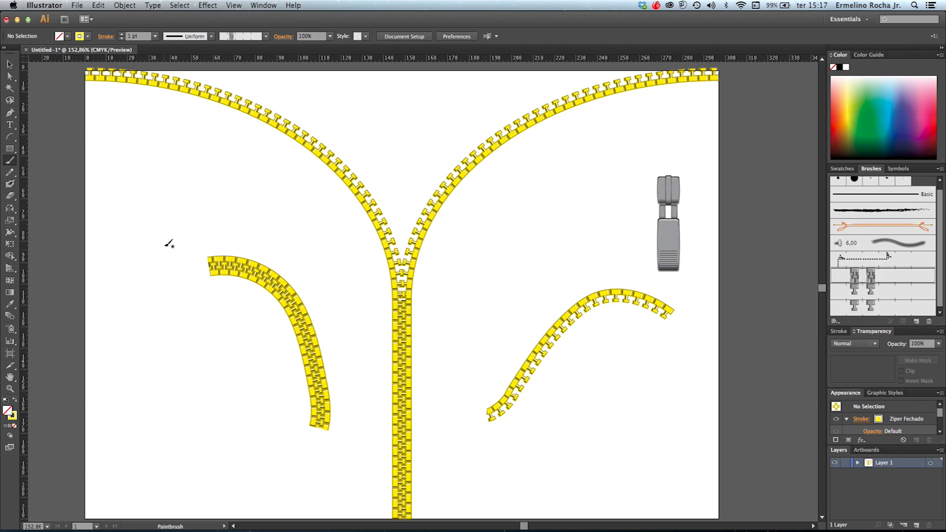
mouse_move(188, 196)
mouse_down()
mouse_move(315, 299)
mouse_move(249, 397)
mouse_move(166, 340)
mouse_move(166, 245)
mouse_up()
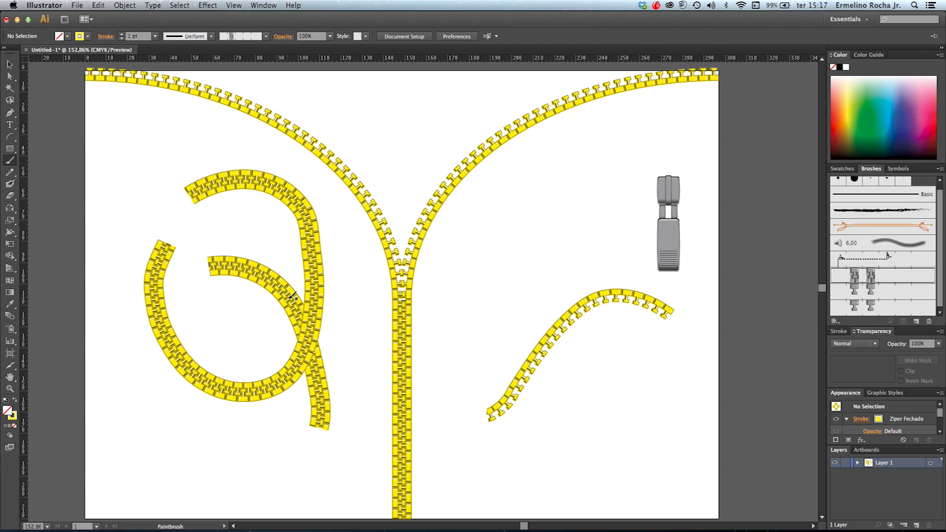
- Delete the three freehand zipper test strokes, keeping the vertical line and both arcs
key(v)
click(317, 309)
key(Delete)
click(306, 330)
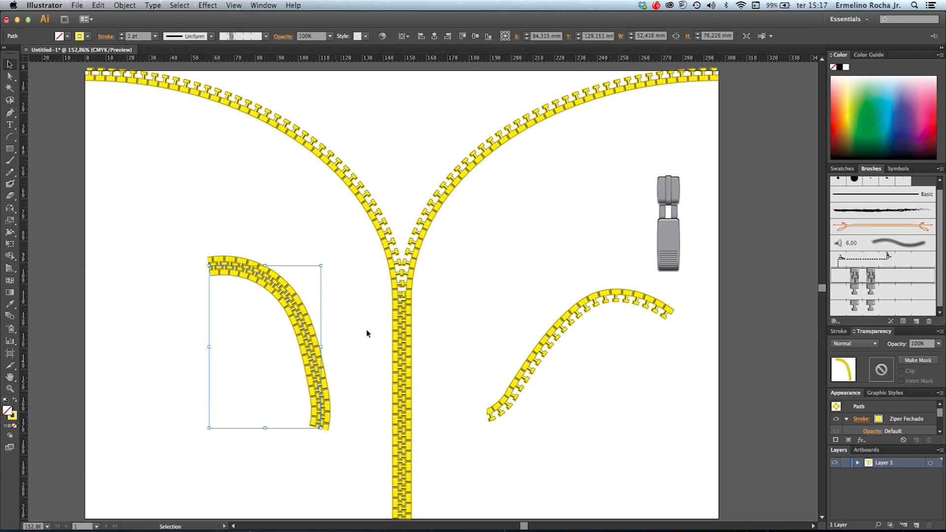
key(Delete)
click(549, 339)
key(Delete)
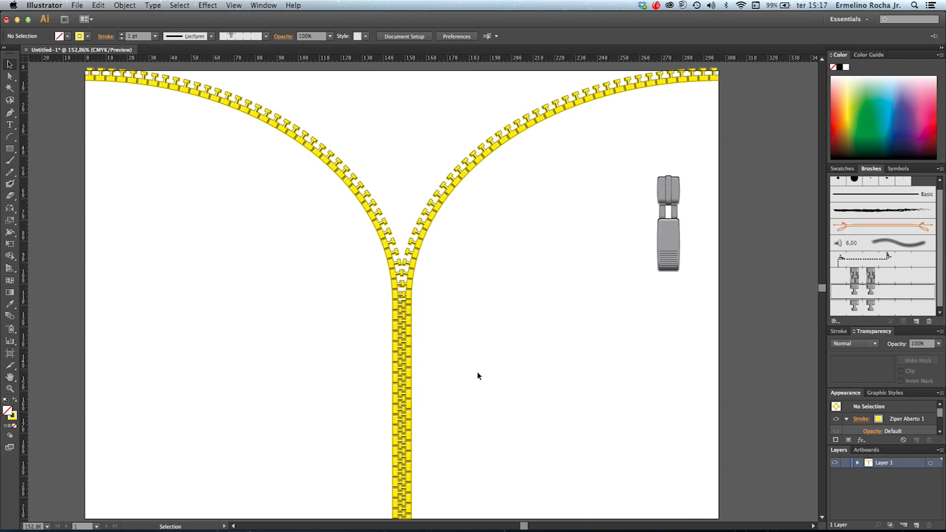
- Move the grey slider group onto the upper end of the closed zipper at X 148.5 mm and bring it to the front
drag(627, 164, 687, 276)
drag(667, 196, 401, 312)
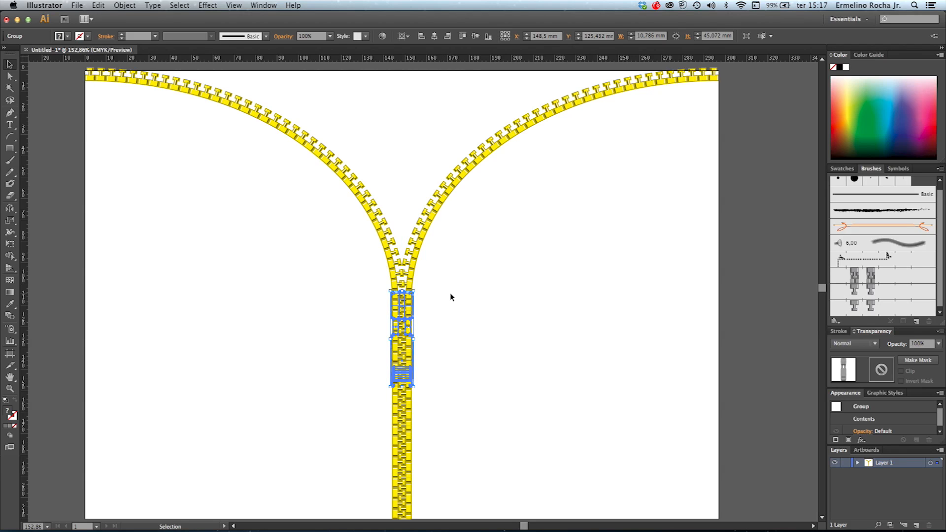
click(124, 5)
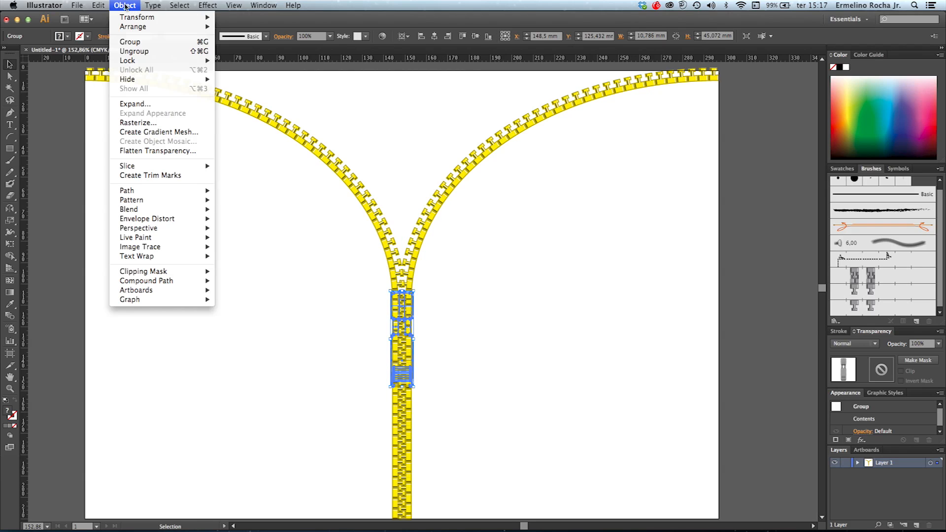
mouse_move(143, 29)
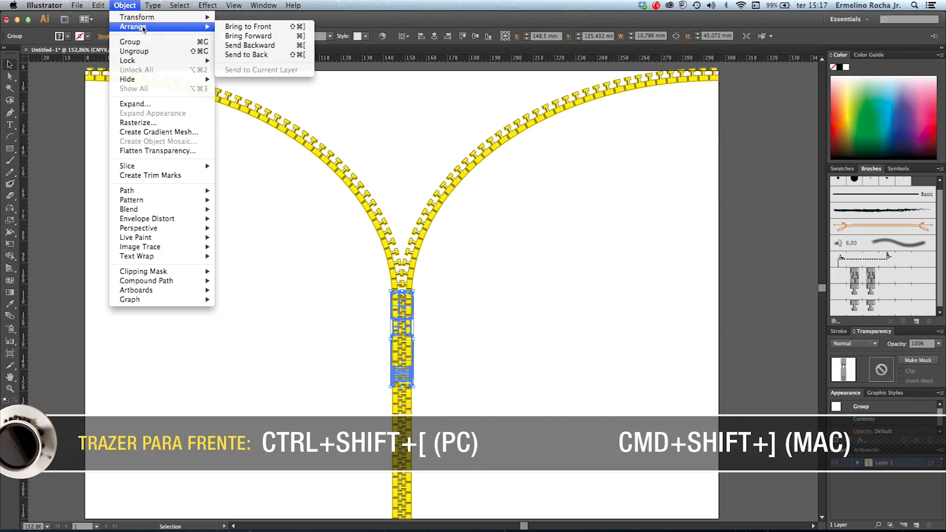
click(279, 30)
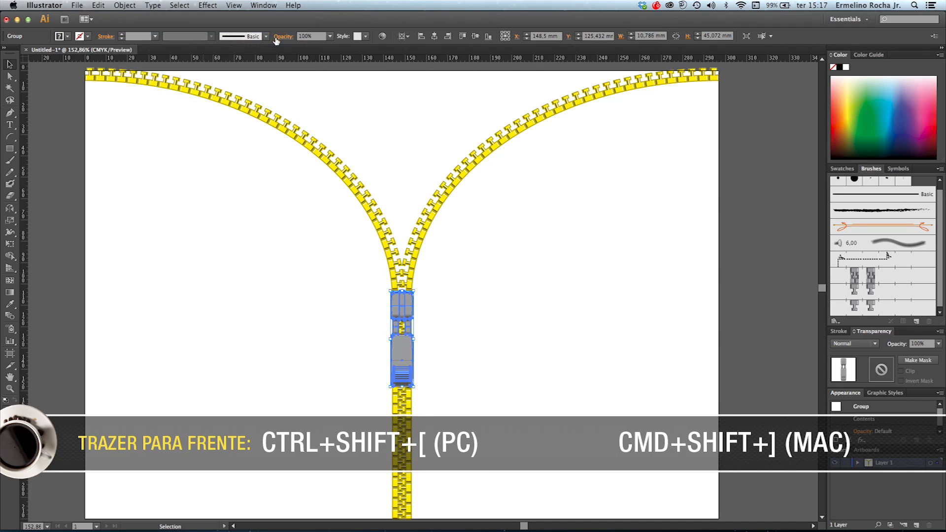
click(488, 363)
- Enlarge the slider group proportionally to about 11.28 × 47.14 mm and nudge it left to centre it on the zipper
drag(363, 251, 466, 466)
click(412, 322)
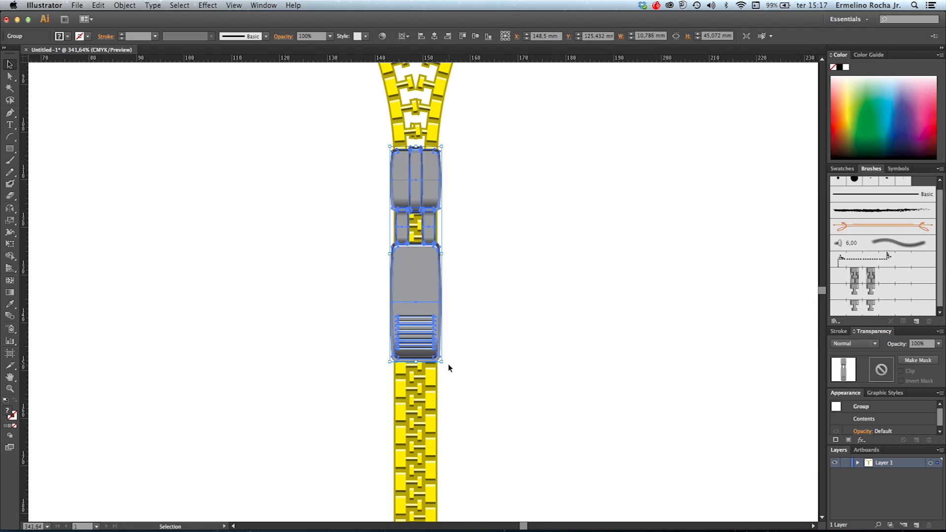
drag(442, 361, 446, 372)
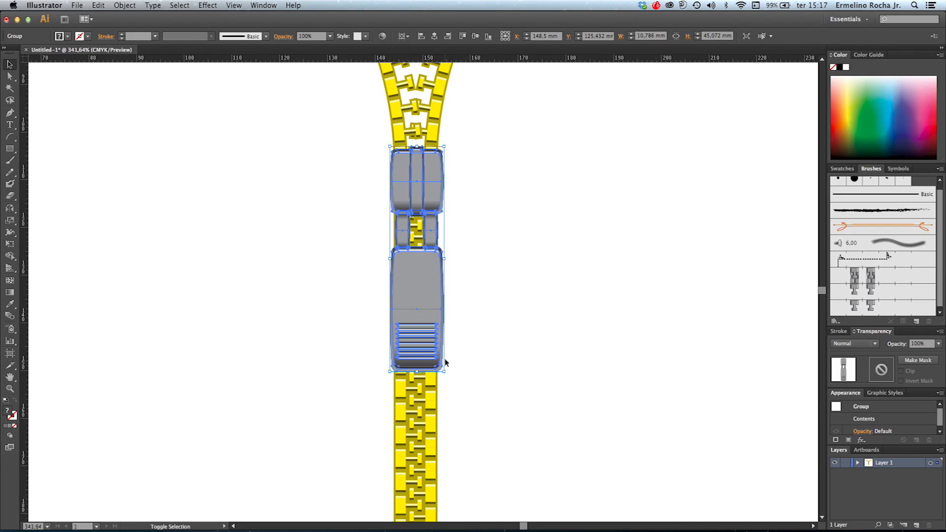
key(Left)
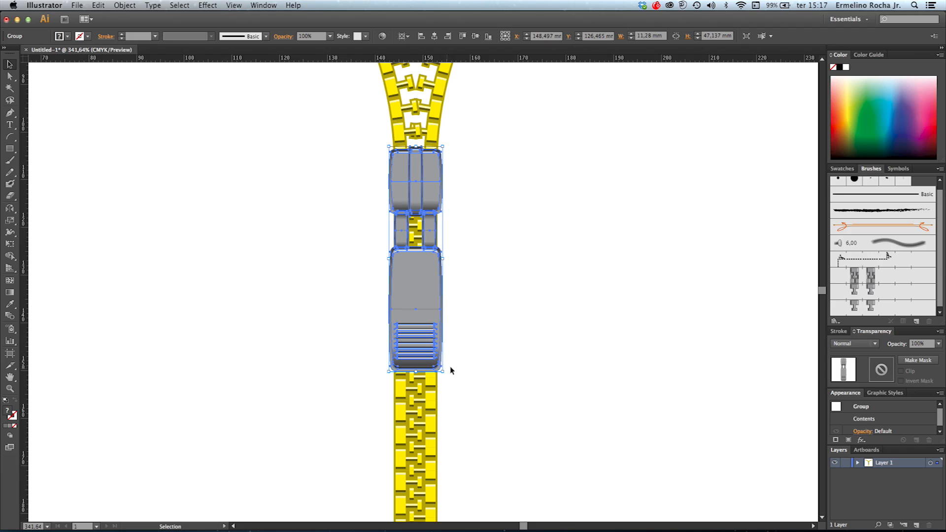
click(461, 355)
- Start recoloring the slider group's artwork, reducing it to 1 color with the Tints and Shades colorize method
click(432, 324)
click(98, 5)
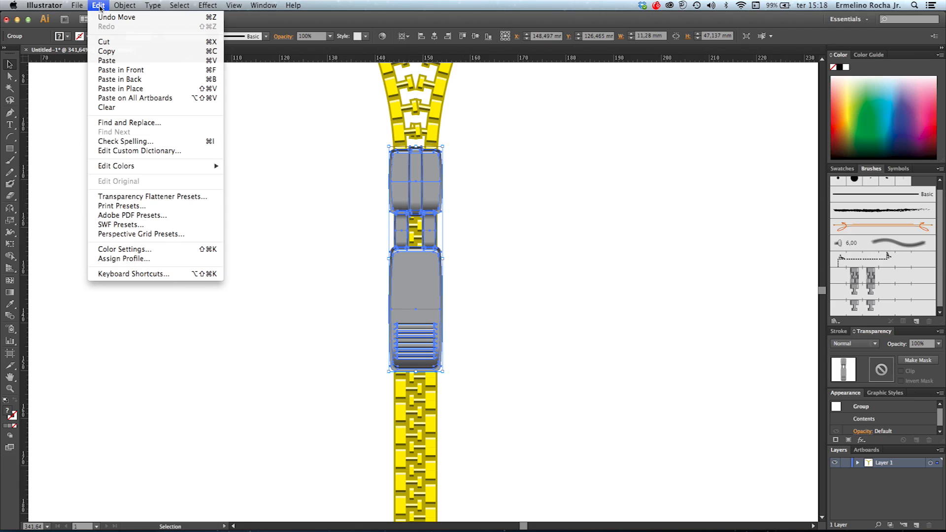
mouse_move(175, 169)
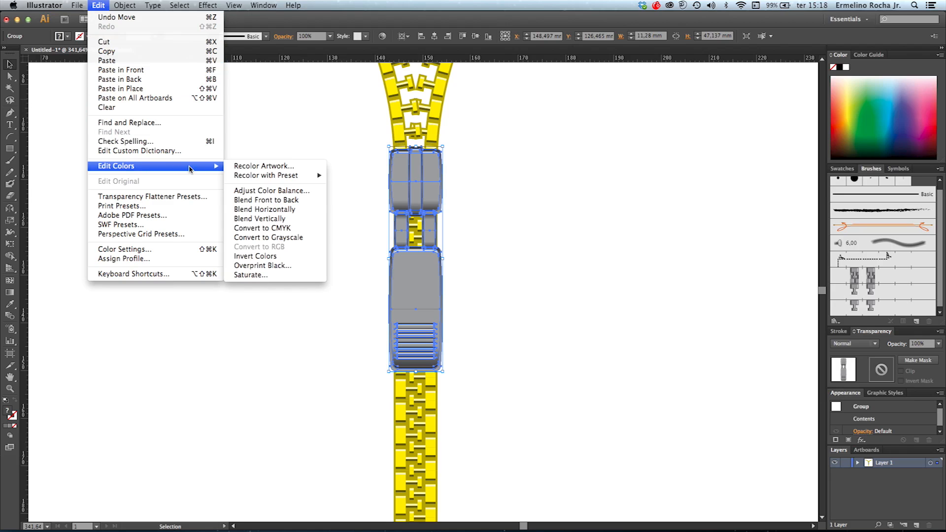
click(280, 167)
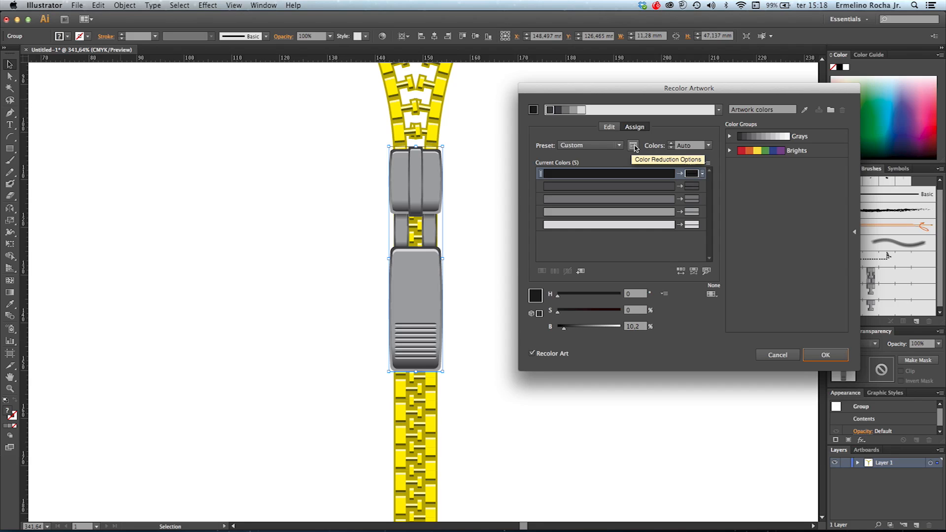
click(633, 146)
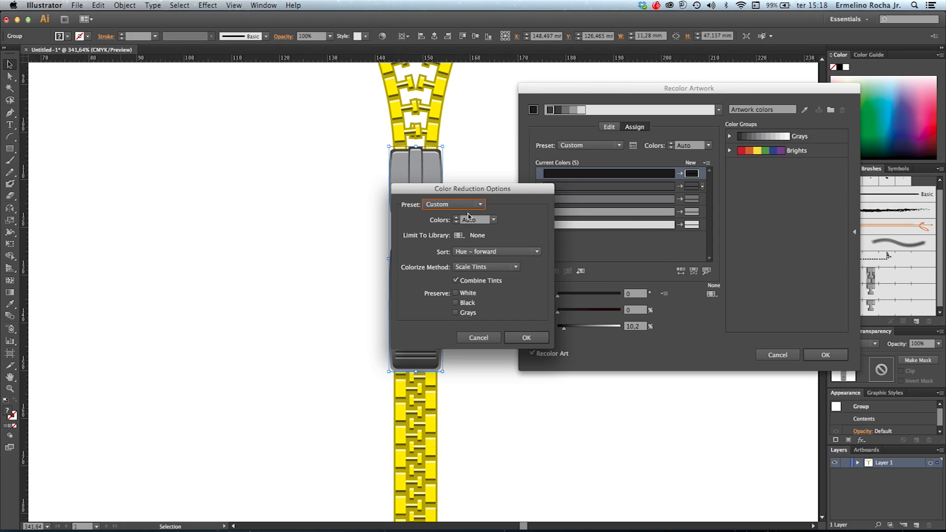
click(494, 219)
click(502, 245)
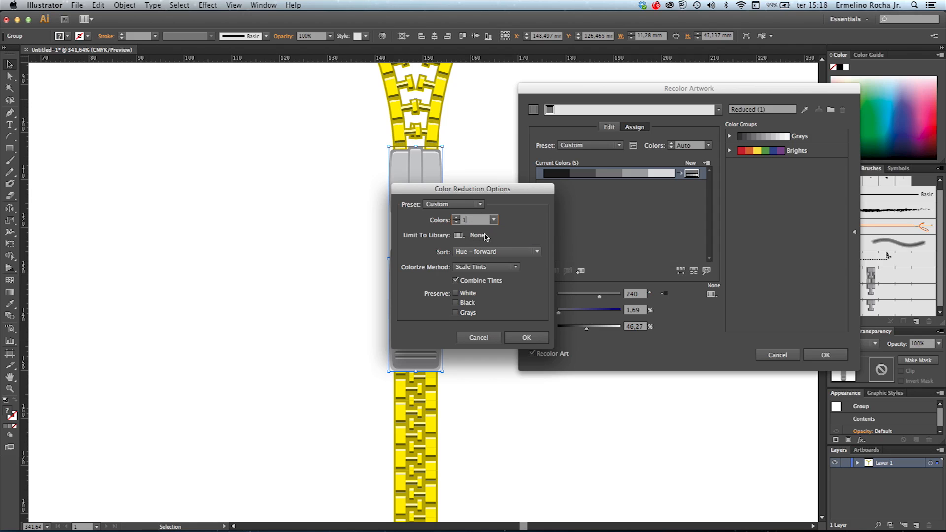
click(487, 269)
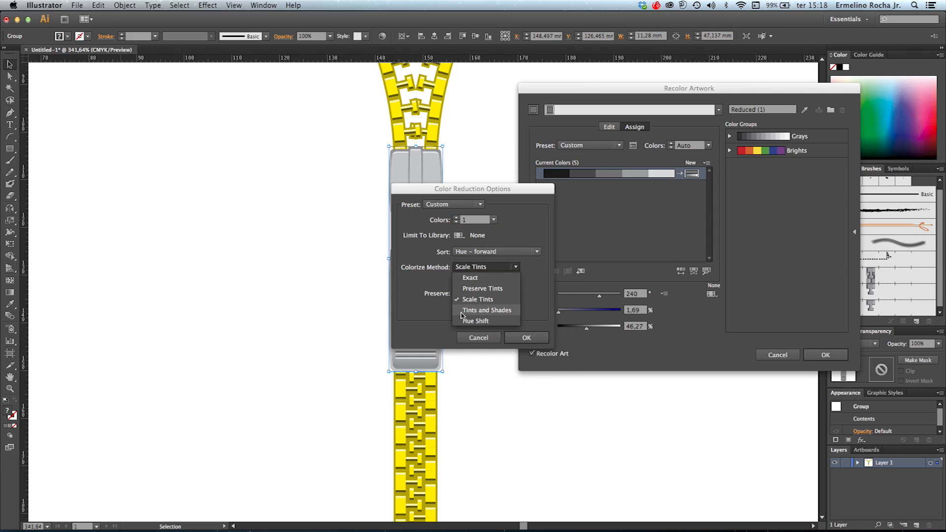
click(494, 316)
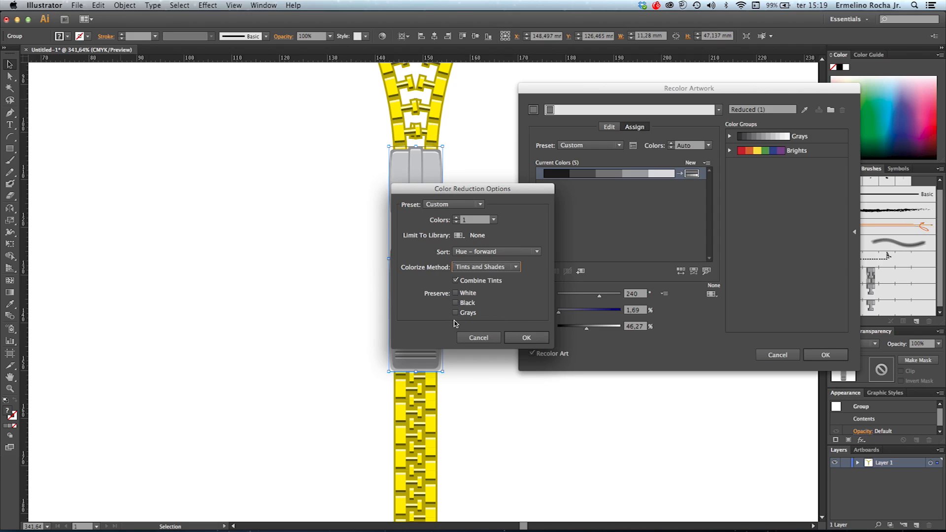
click(526, 339)
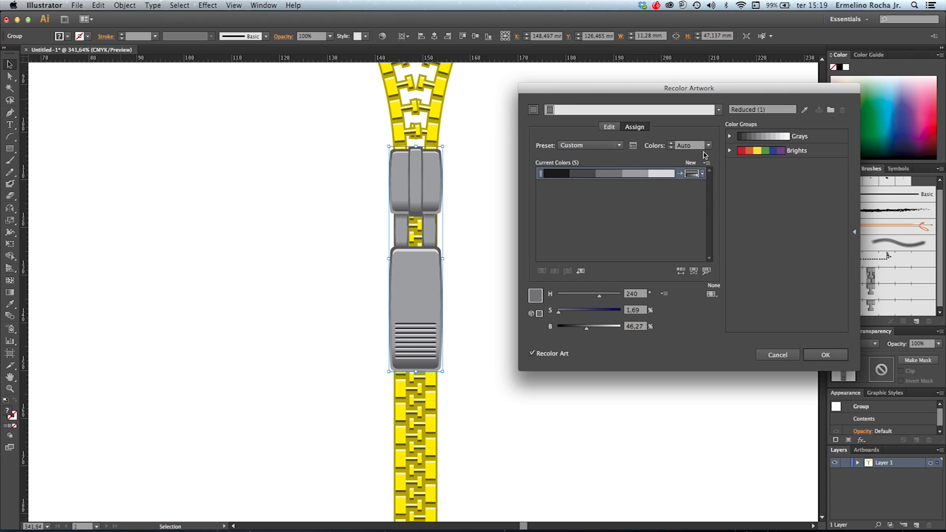
- Replace the slider's reduced grey with the CMYK Yellow swatch
double_click(692, 175)
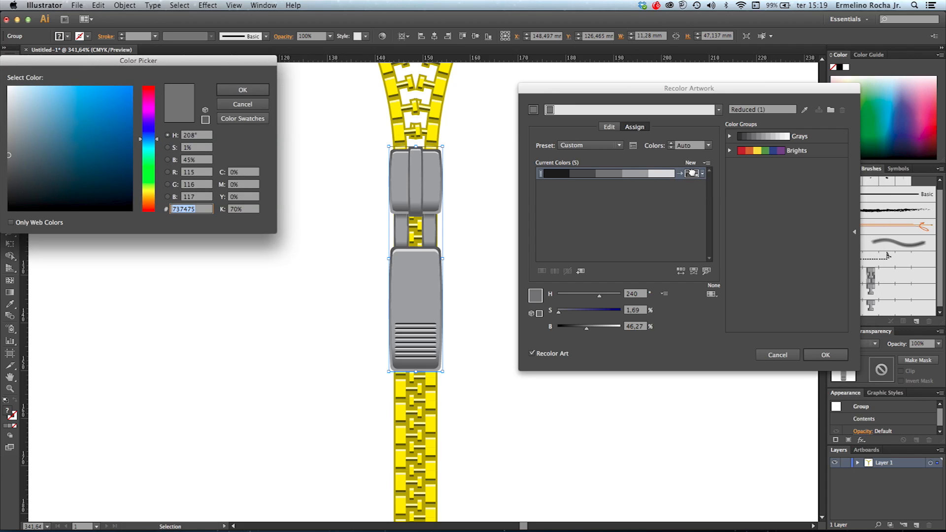
drag(207, 62, 447, 89)
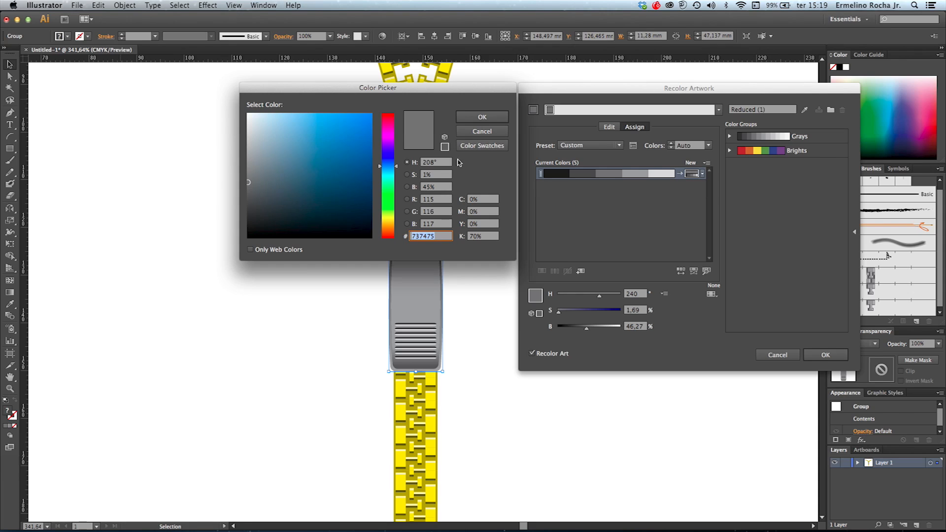
click(484, 148)
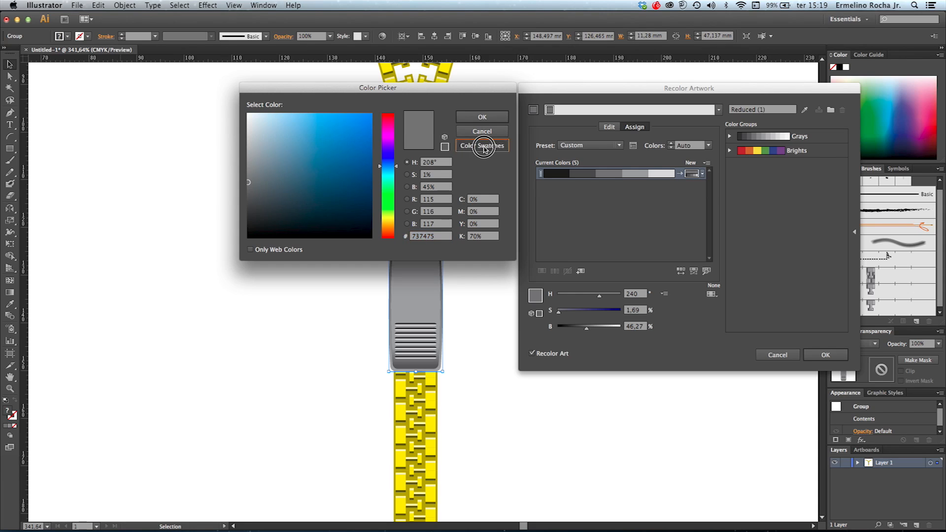
click(397, 211)
drag(397, 210, 392, 120)
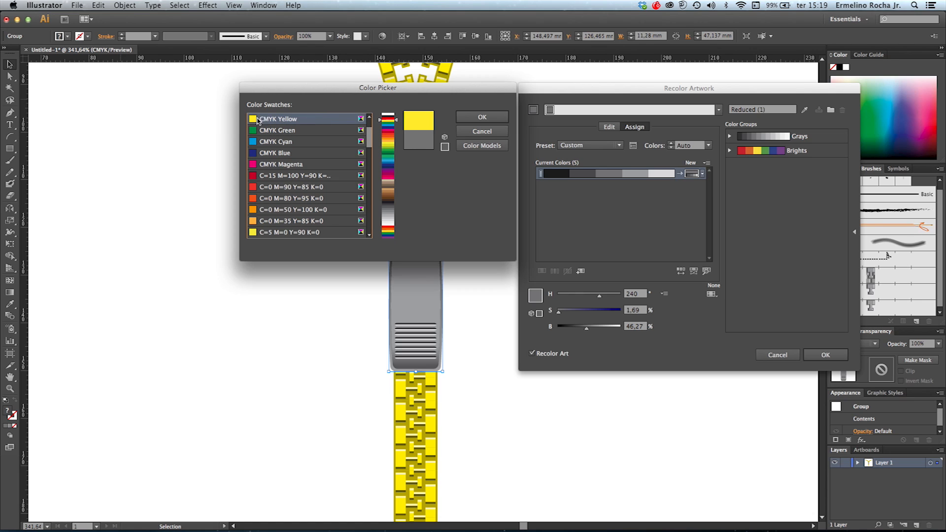
click(481, 119)
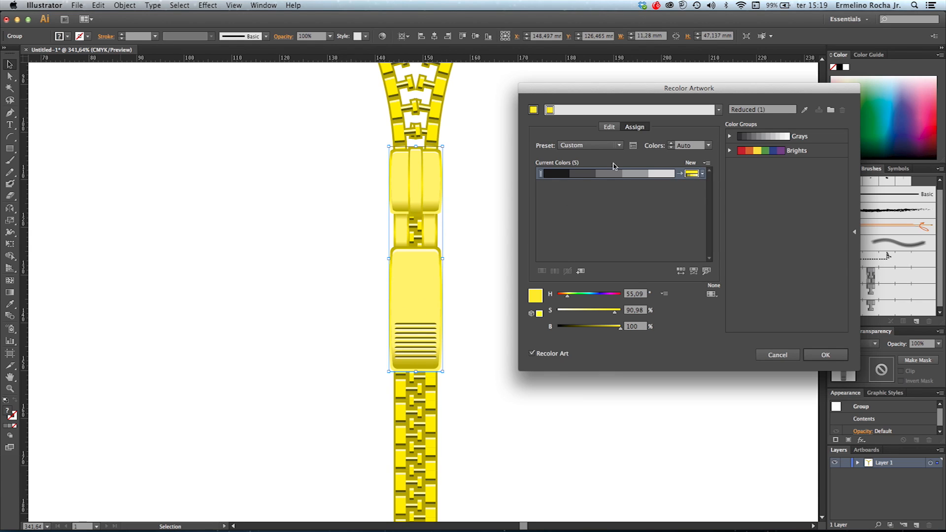
- Reapply the one-color Tints and Shades reduction options and assign CMYK Yellow to the slider again
click(633, 145)
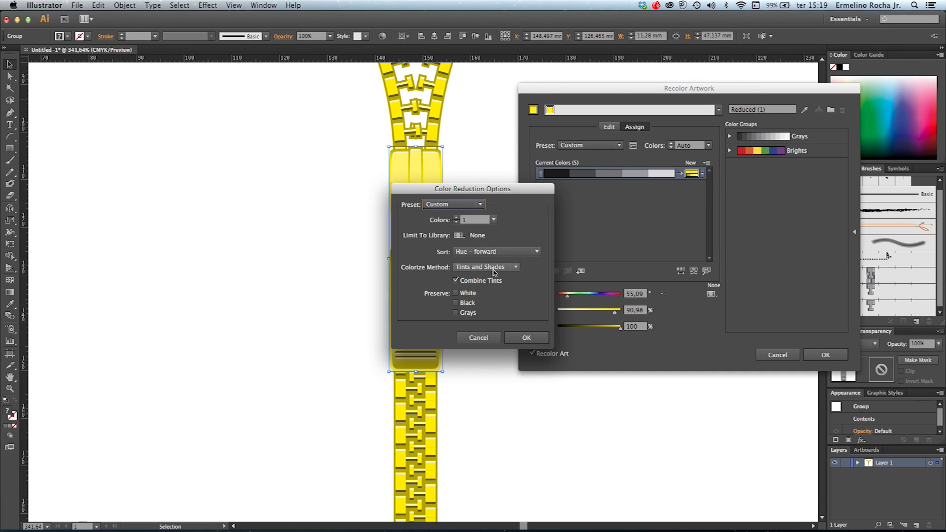
click(526, 338)
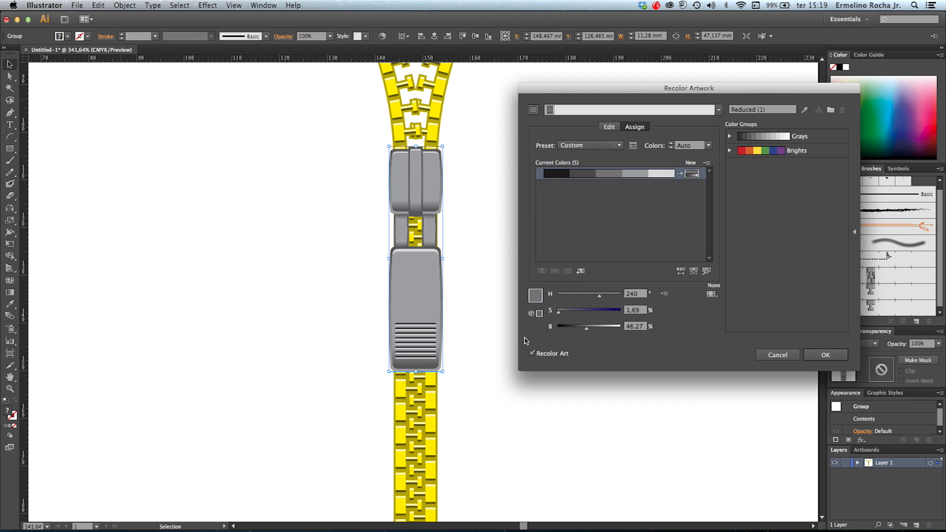
double_click(692, 174)
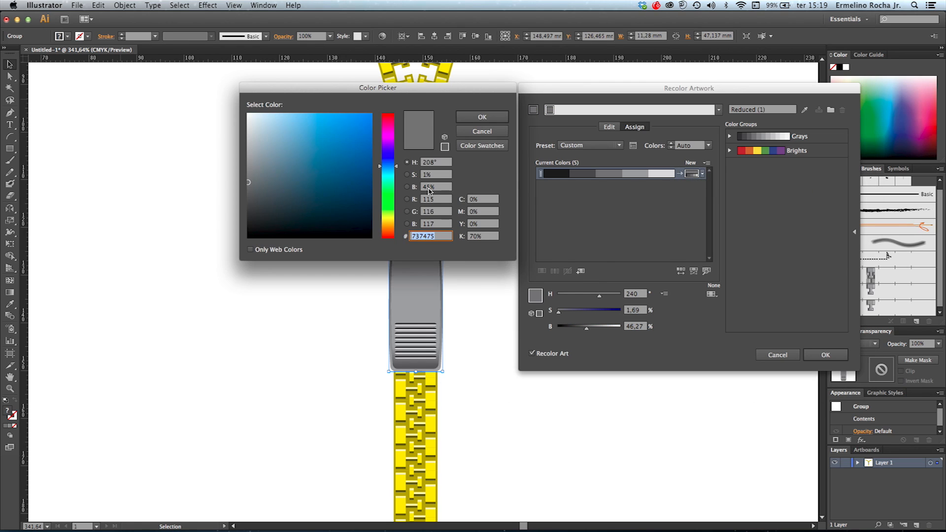
click(475, 152)
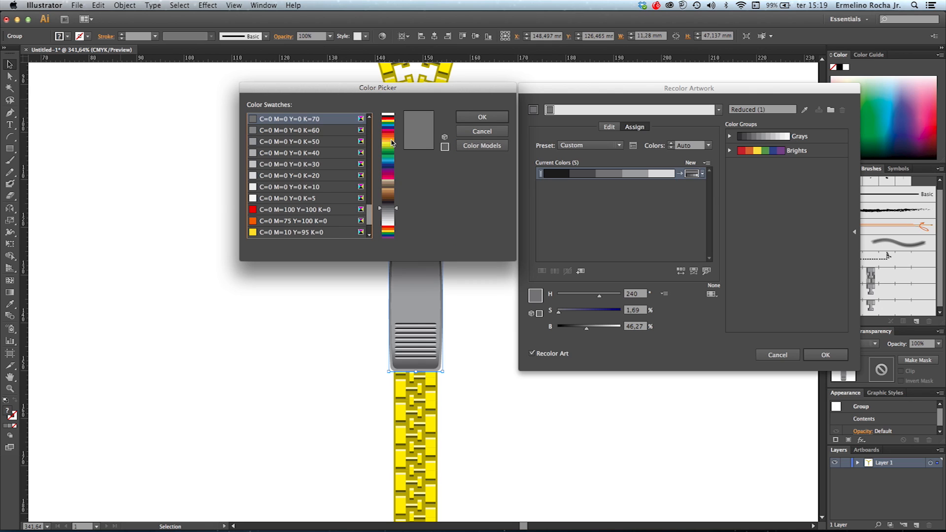
click(391, 123)
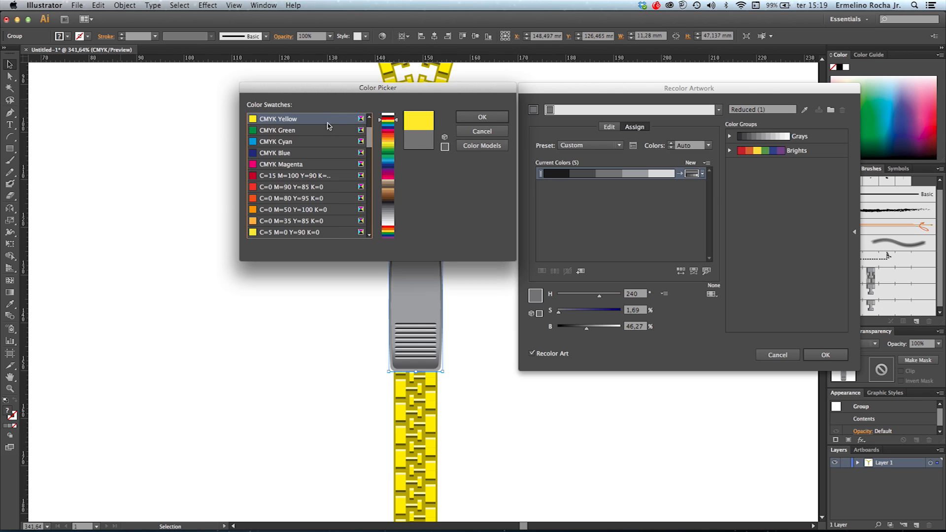
click(482, 117)
- Set the recolor's number of colors to 1, assign CMYK Yellow as the new color, and apply the recoloring to the slider
click(671, 148)
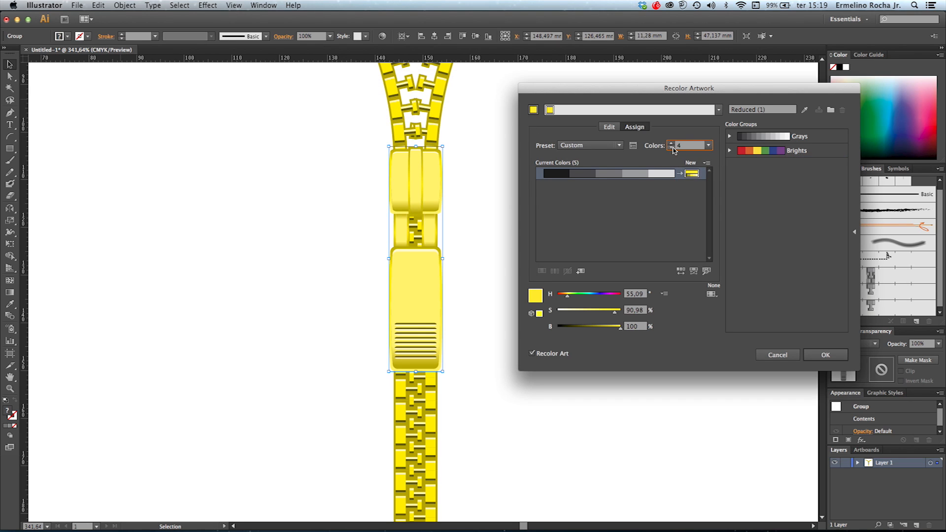
click(708, 146)
click(717, 167)
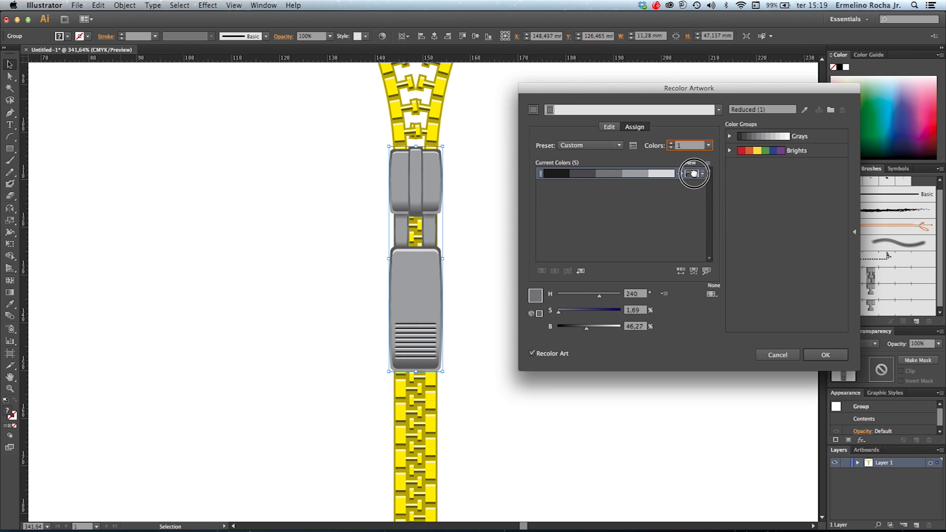
double_click(692, 174)
click(482, 145)
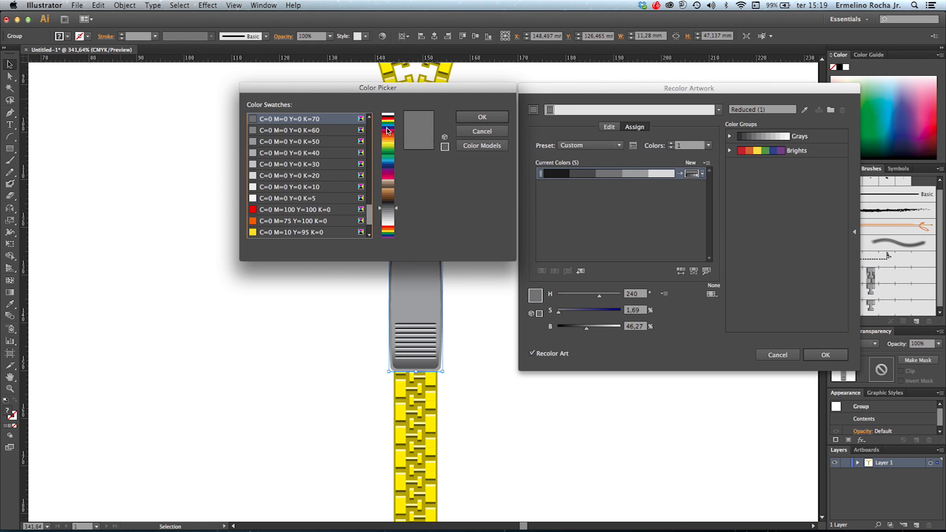
click(389, 123)
drag(369, 125, 365, 121)
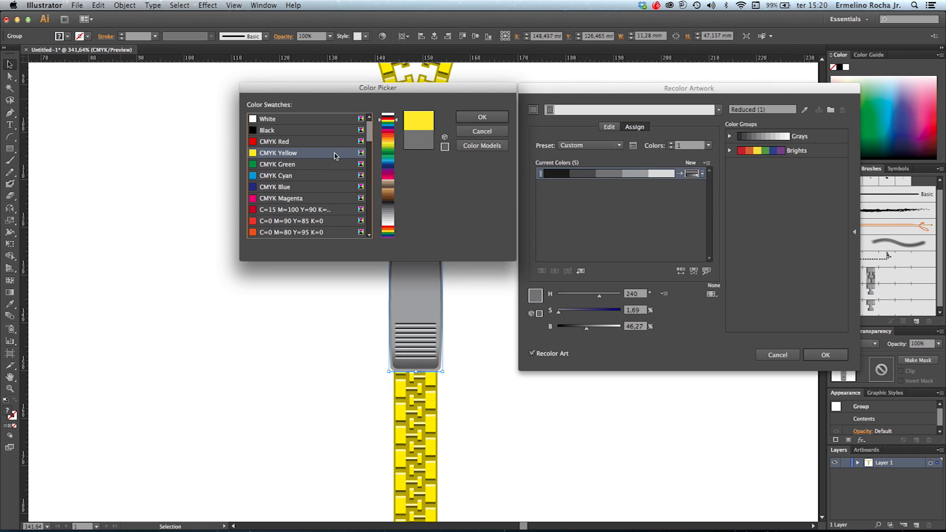
click(471, 121)
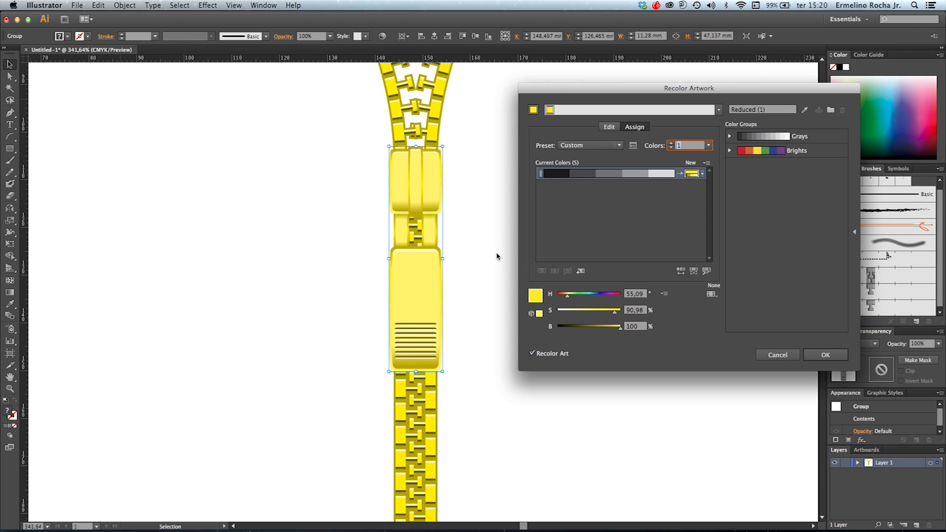
click(824, 355)
click(476, 341)
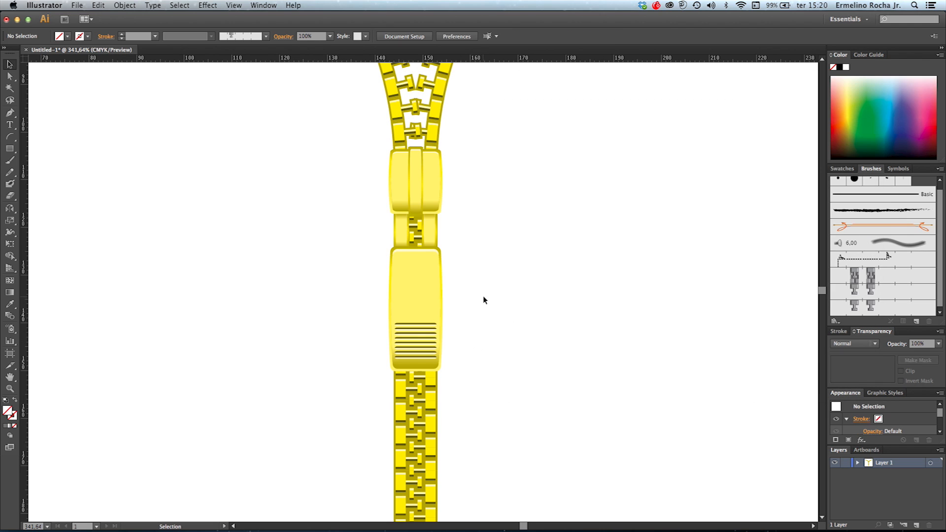
- Start a Drop Shadow effect on the yellow slider group with its preview turned on
alt+super+click(454, 251)
alt+super+click(448, 286)
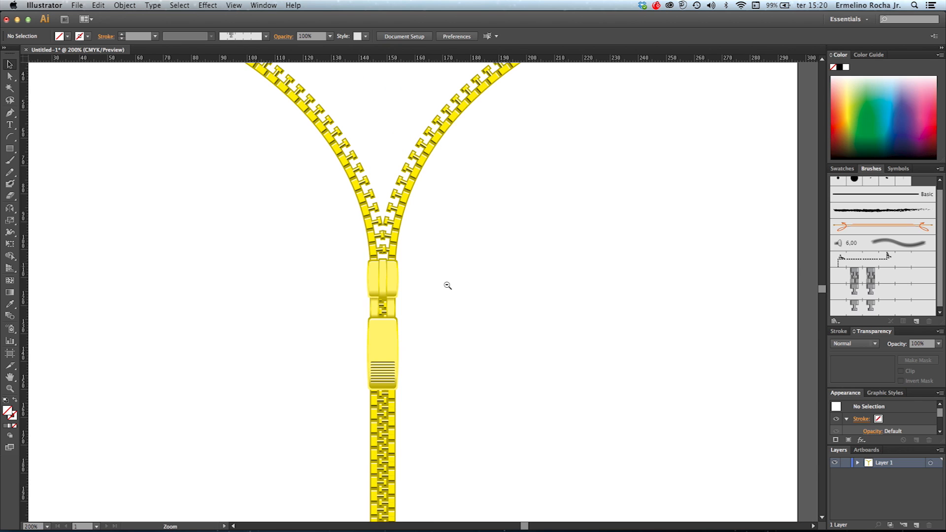
drag(446, 402, 447, 385)
drag(322, 220, 436, 385)
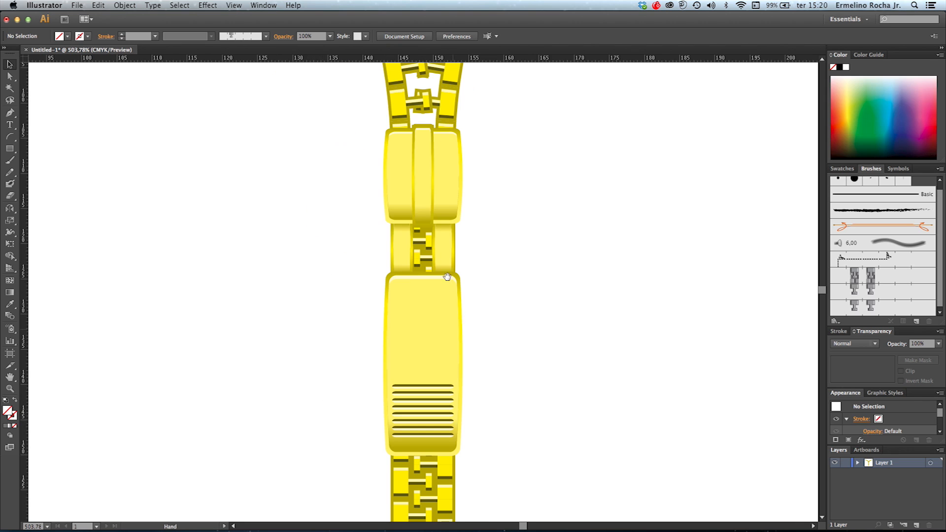
click(444, 335)
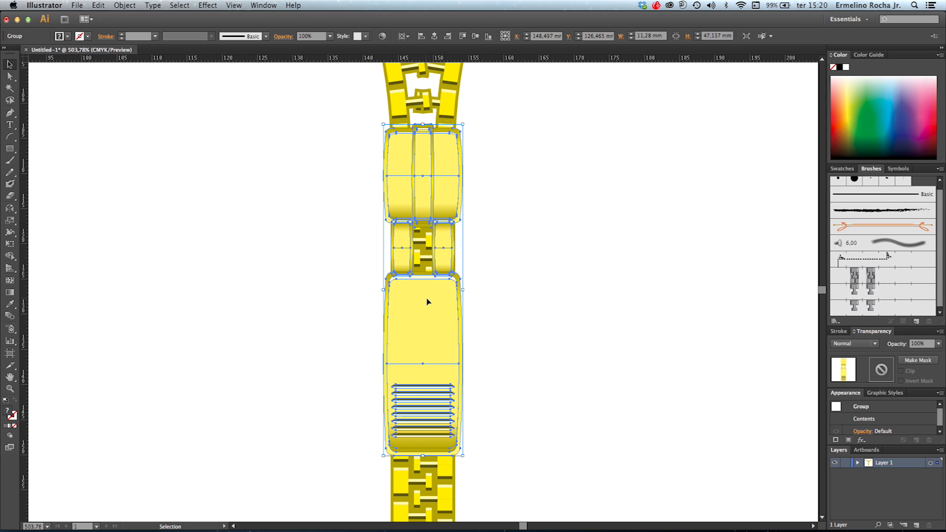
click(208, 5)
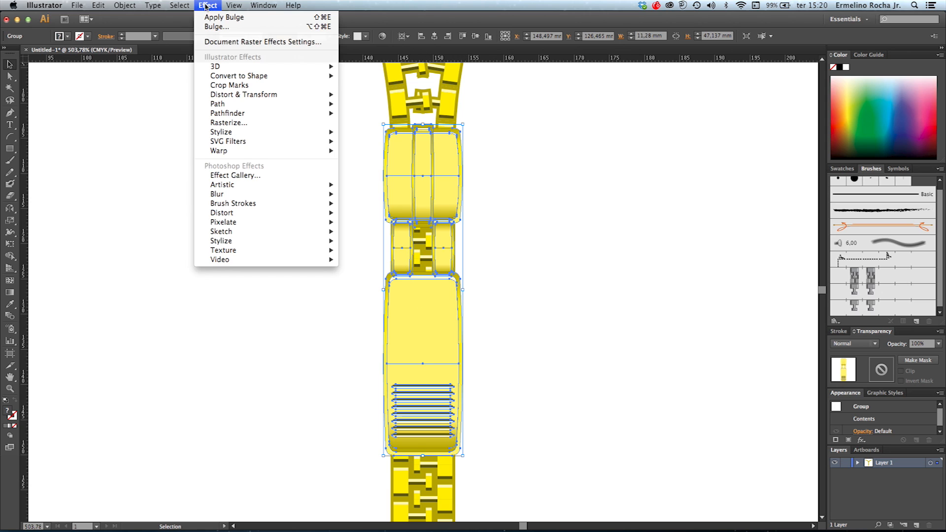
mouse_move(278, 133)
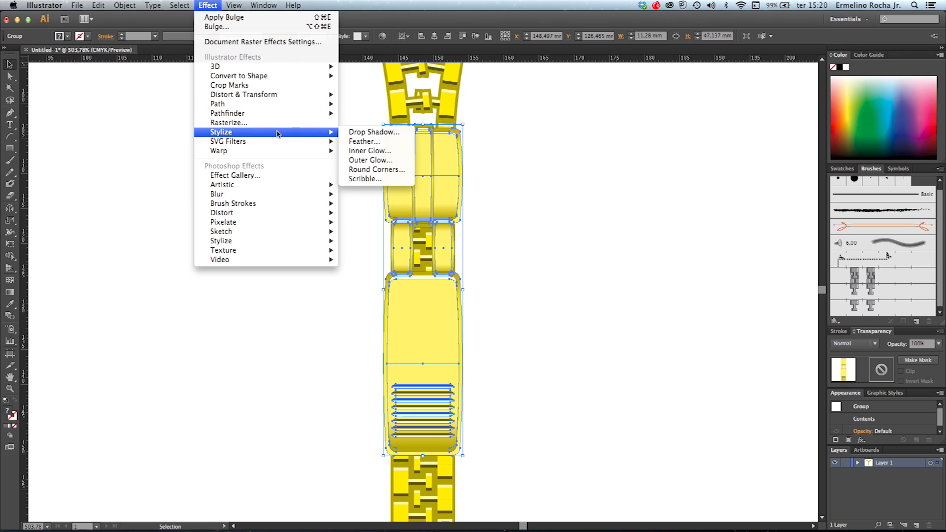
click(371, 133)
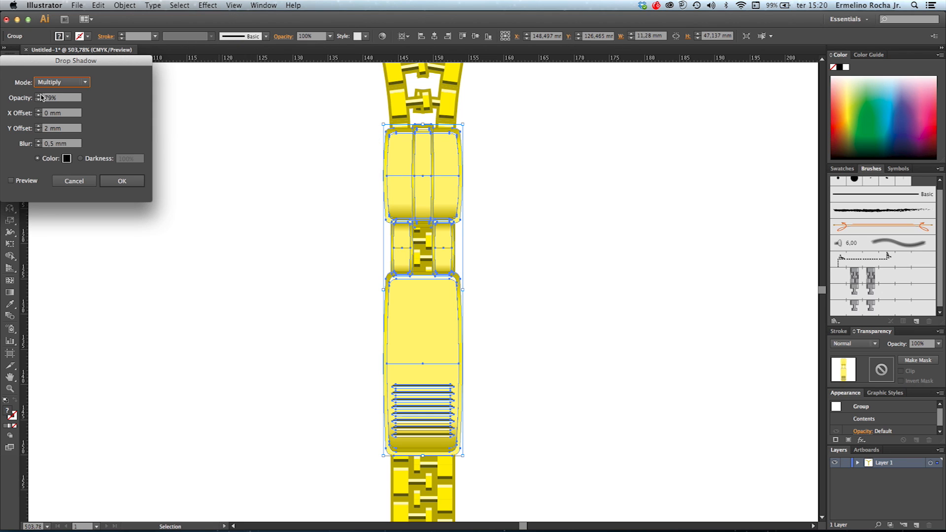
click(20, 179)
click(60, 113)
drag(99, 61, 617, 124)
- Set the shadow's opacity to 75% and Y offset to 1 mm, apply the effect, and deselect the slider
click(589, 164)
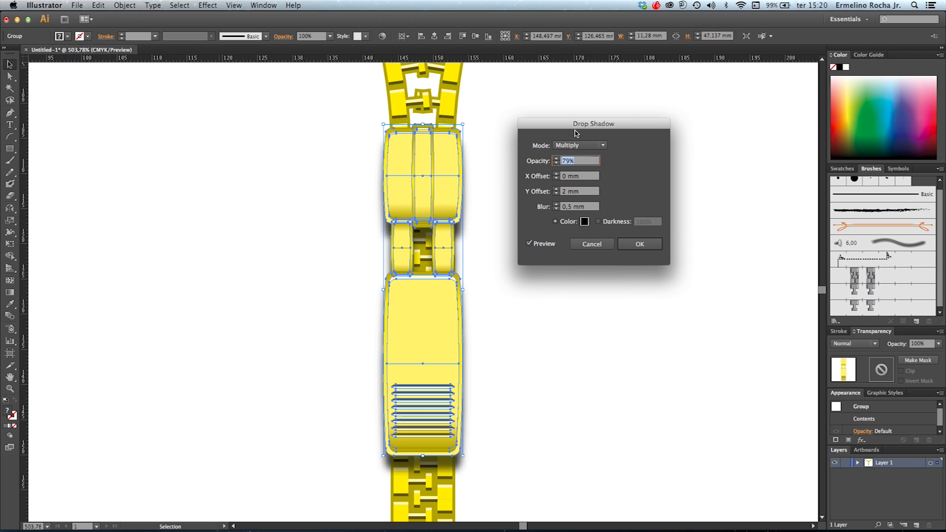
text(75)
click(590, 178)
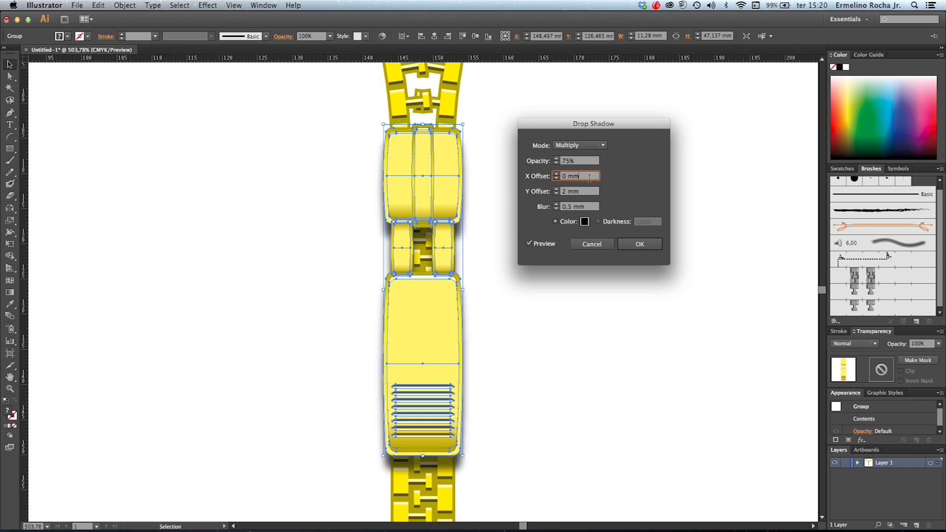
click(591, 193)
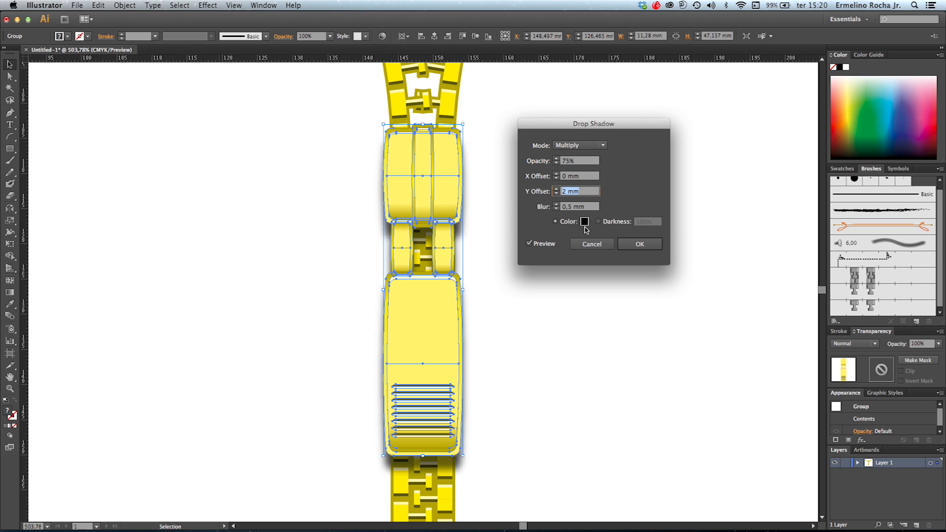
text(1)
click(587, 177)
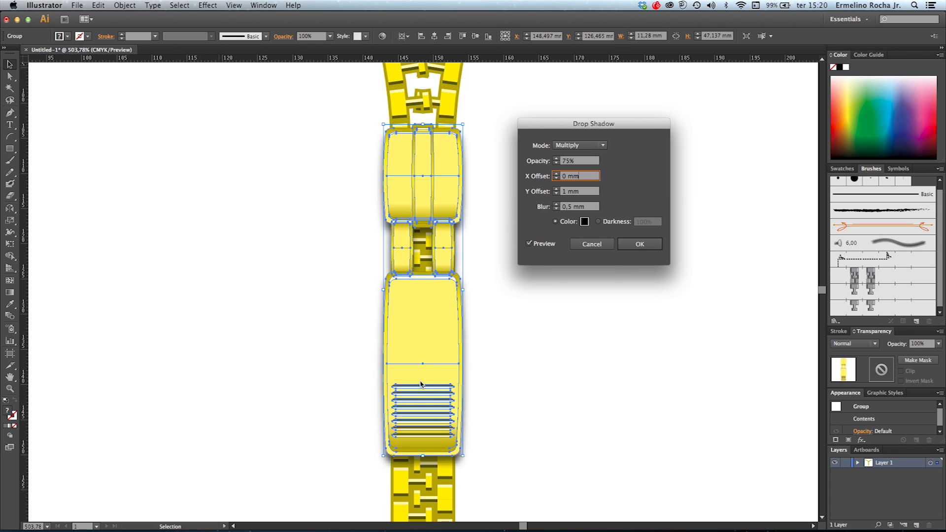
click(639, 244)
click(591, 252)
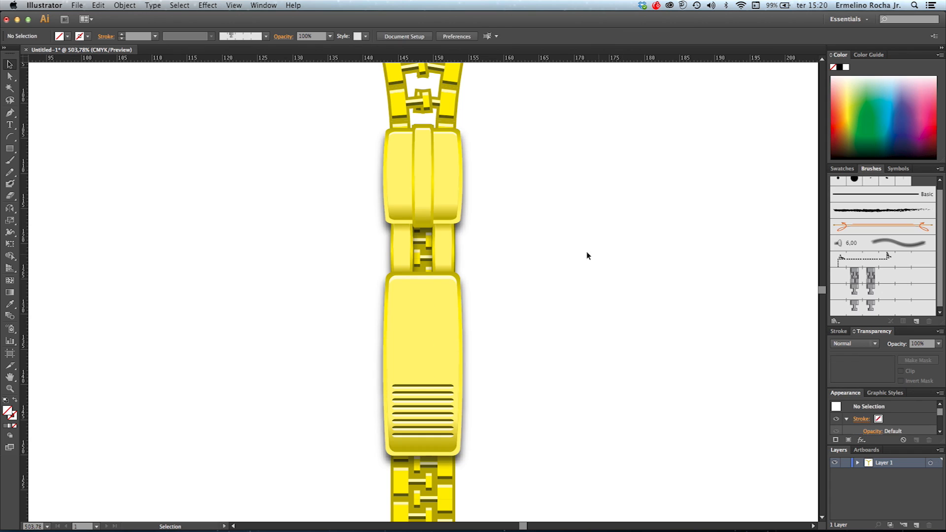
- Start a Drop Shadow effect on the left open zipper curve
alt+super+click(490, 179)
alt+super+click(480, 185)
alt+super+click(476, 186)
alt+super+click(475, 186)
drag(445, 342, 548, 294)
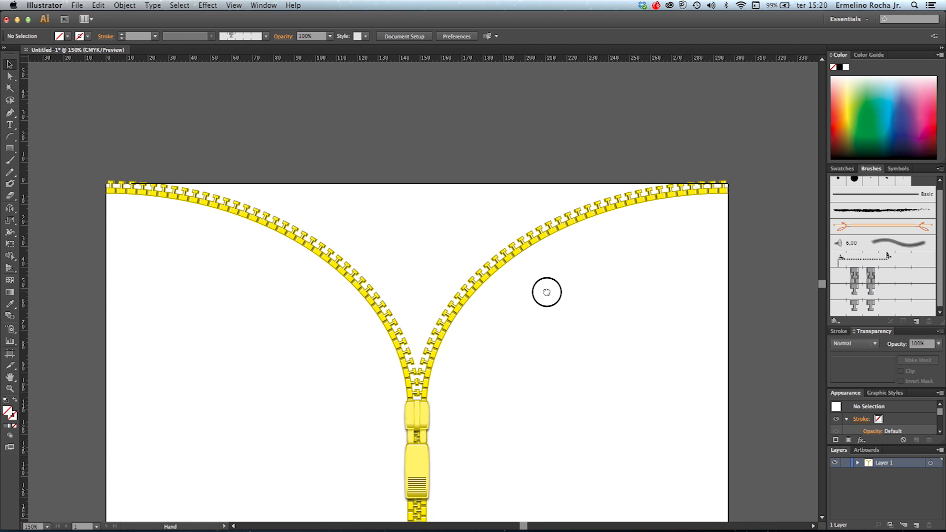
click(353, 273)
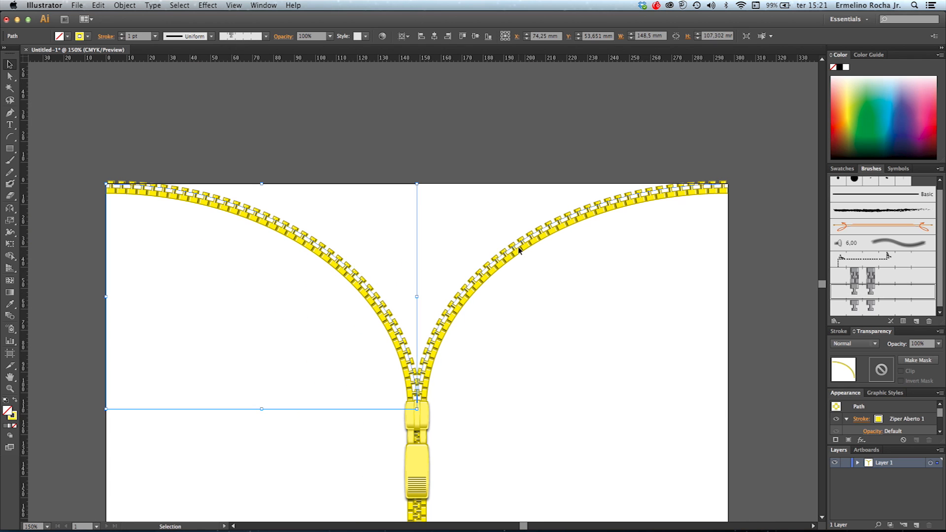
click(531, 282)
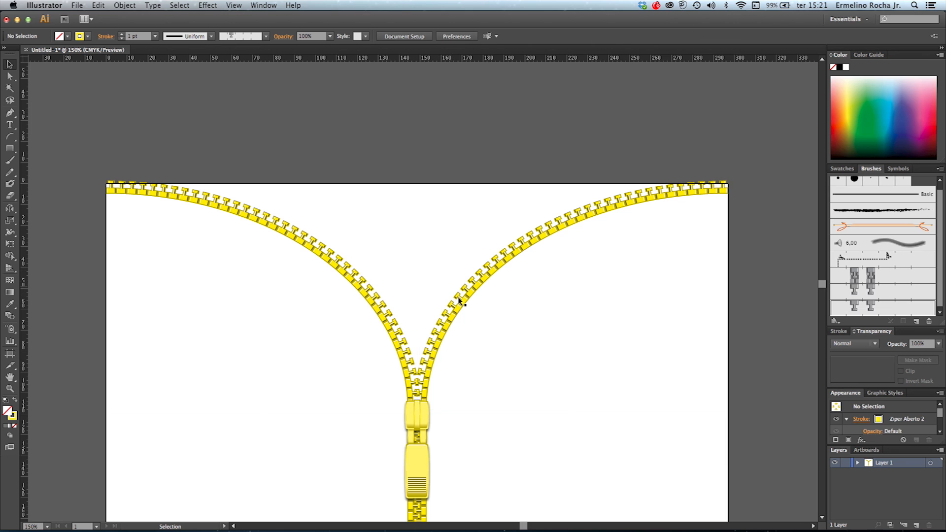
click(344, 266)
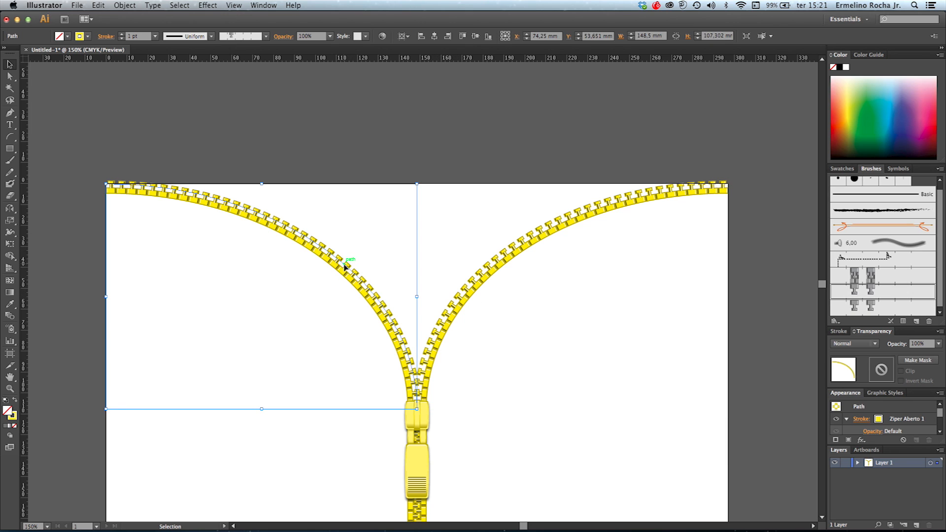
click(207, 6)
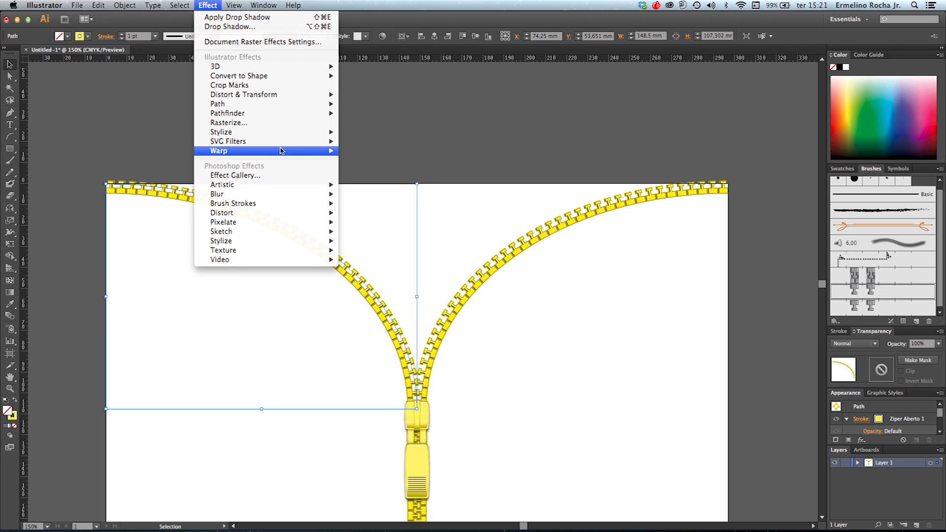
mouse_move(279, 151)
mouse_move(284, 133)
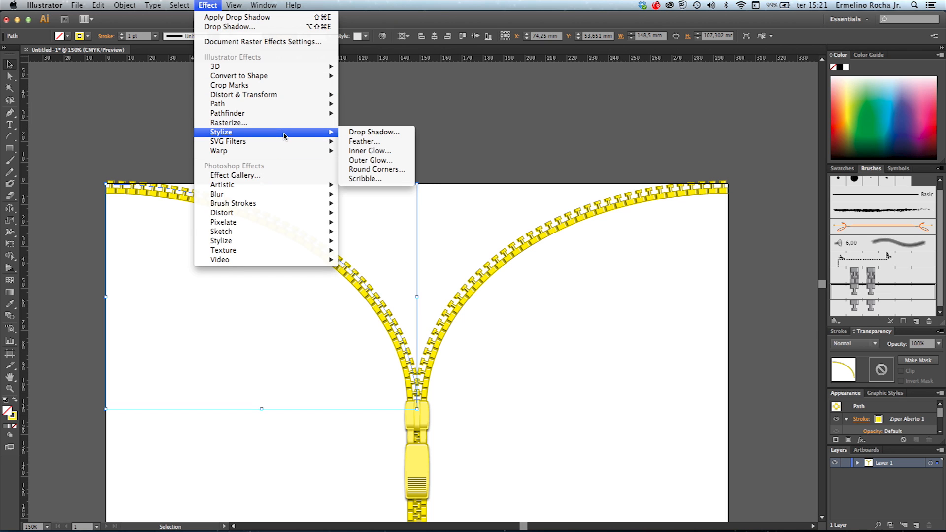
click(366, 133)
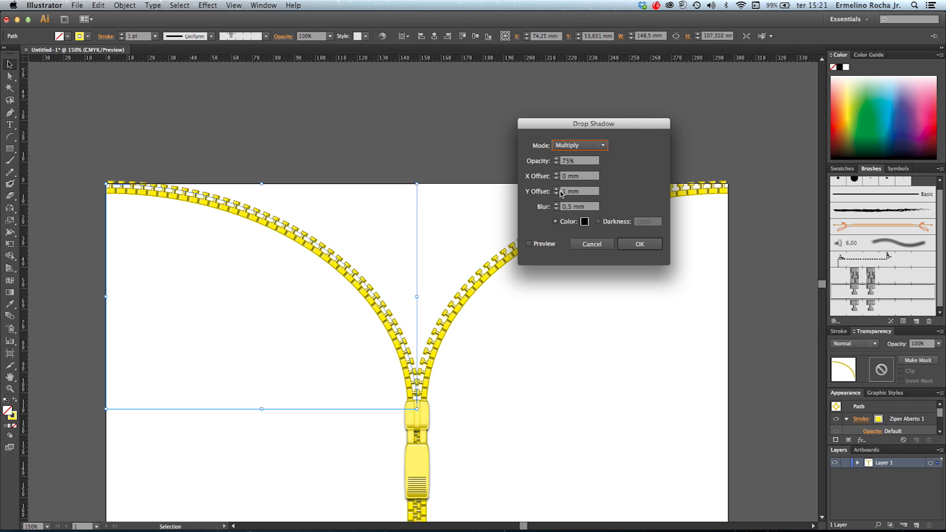
- Set the shadow's X offset to 1 mm and Y offset to -1 mm with the preview on, and apply it
click(591, 176)
text(1)
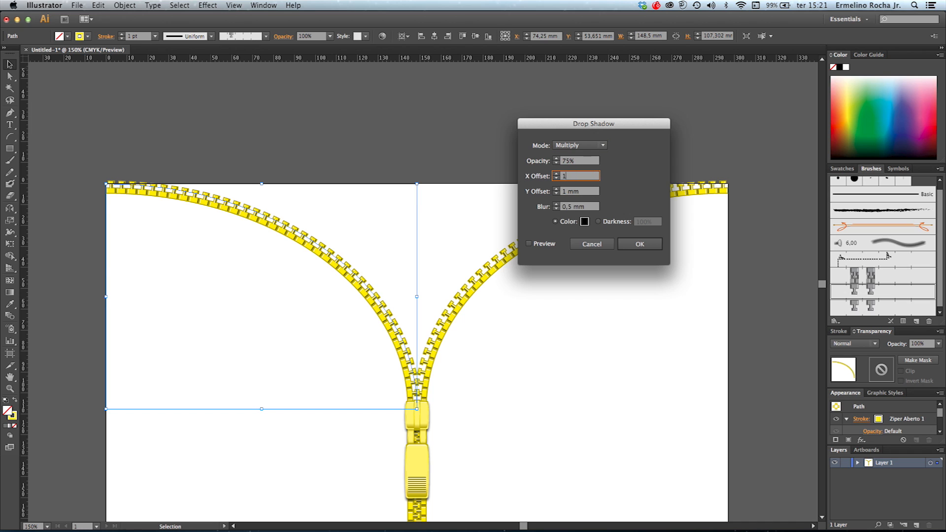
click(549, 244)
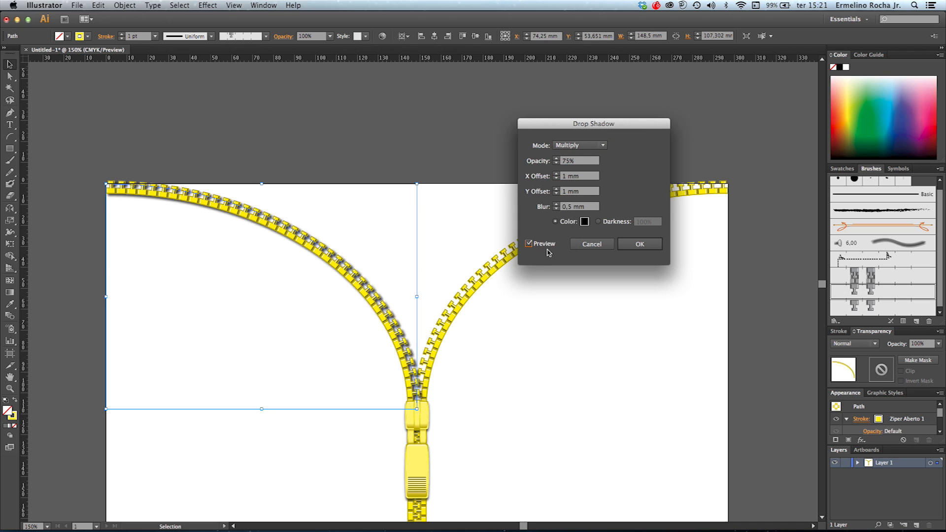
click(593, 192)
text(-1)
key(Tab)
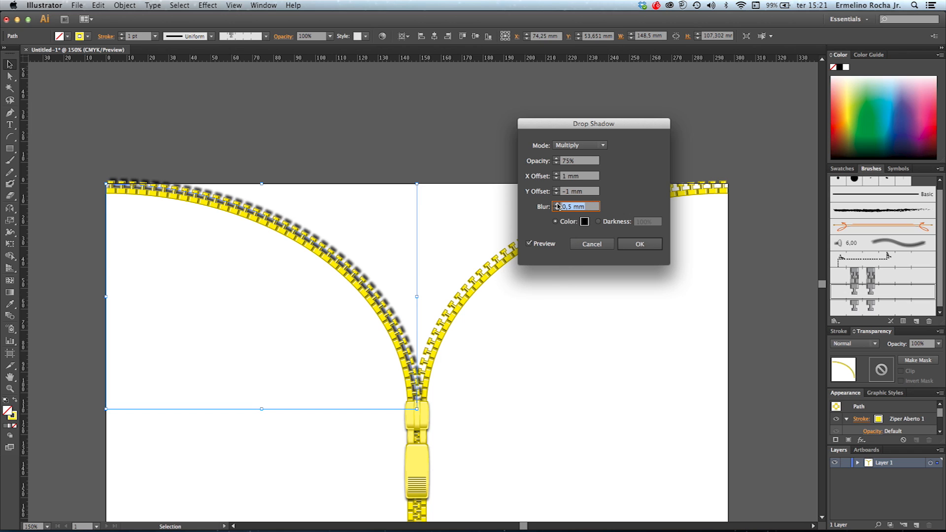
click(638, 246)
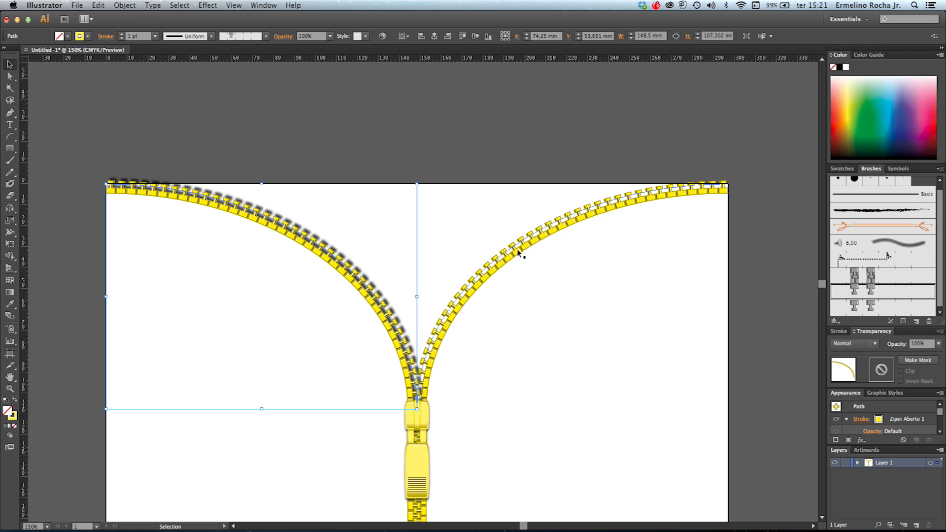
- Apply a Drop Shadow with the same settings to the right open zipper curve and deselect it
click(515, 246)
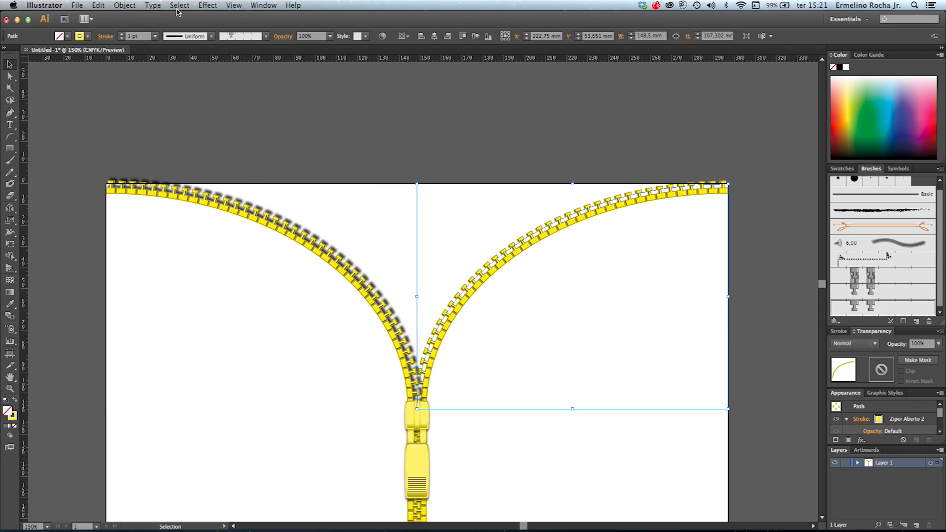
click(214, 6)
mouse_move(289, 133)
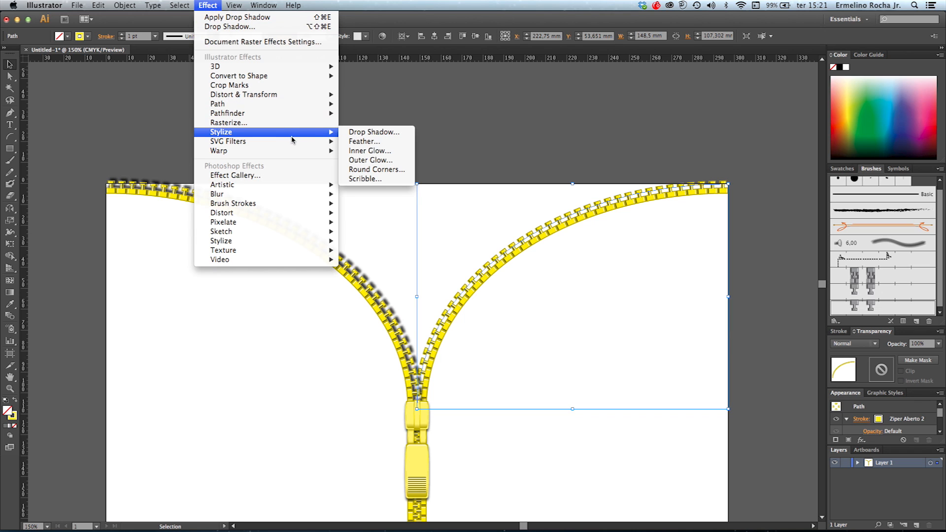
click(365, 133)
click(537, 246)
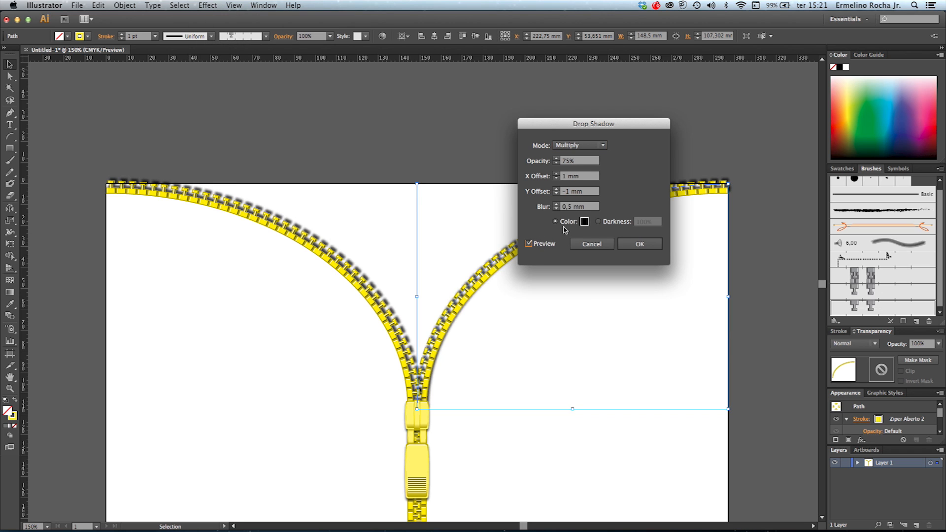
click(640, 245)
click(606, 289)
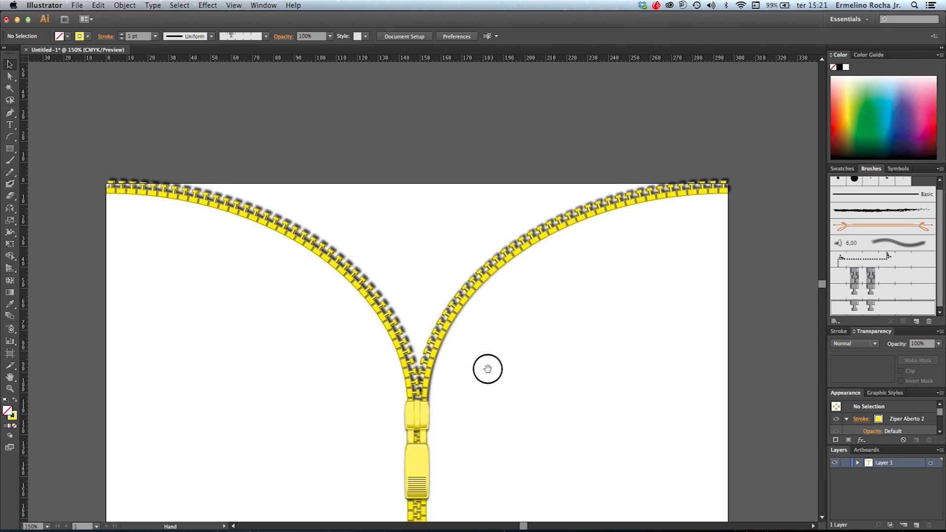
- Select all the zipper and slider artwork on the artboard and lock it
drag(488, 370, 484, 286)
alt+super+click(478, 303)
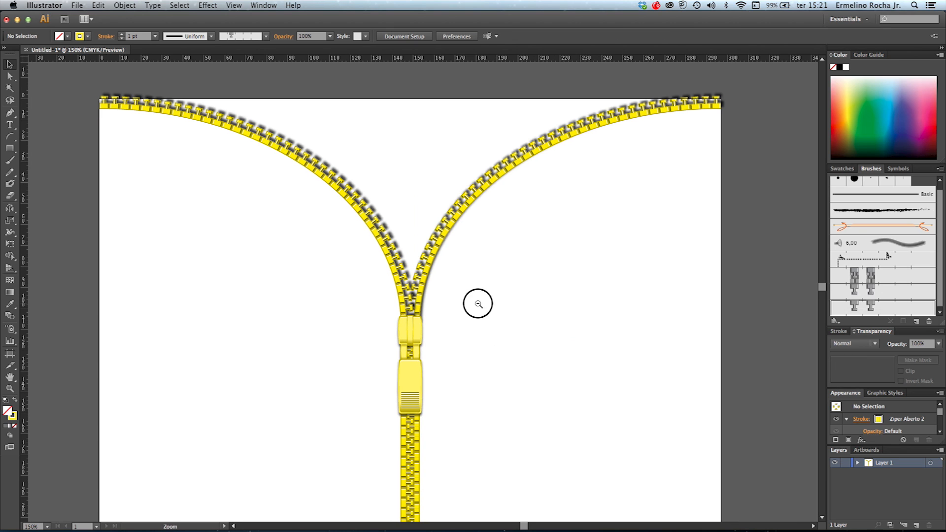
drag(454, 282, 454, 304)
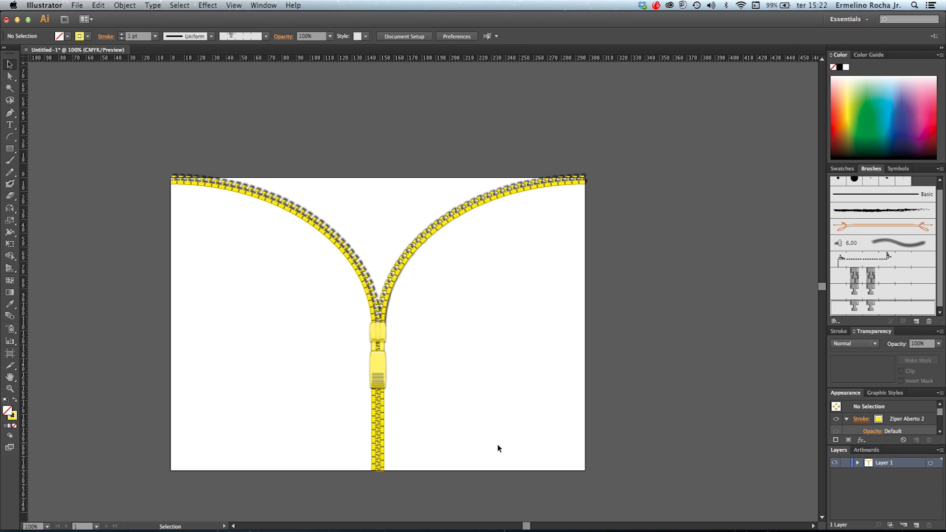
drag(147, 147, 609, 466)
key(a)
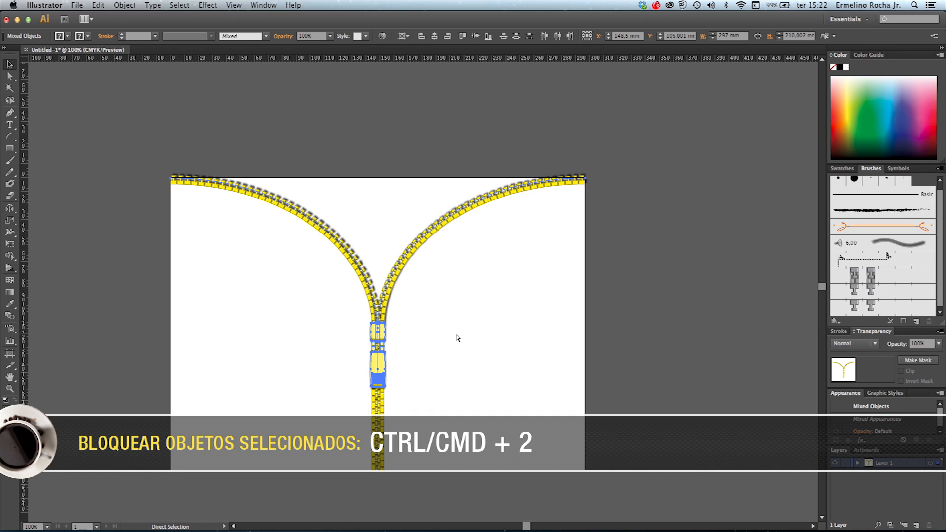
key(super+2)
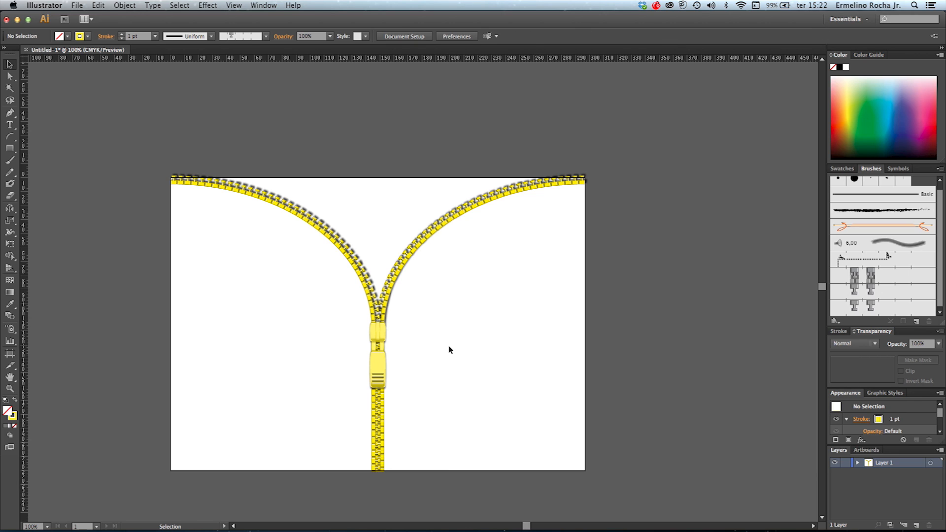
- Draw a 297 × 210 mm rectangle covering the whole artboard and give it the default white fill and black stroke
click(10, 148)
drag(172, 178, 582, 471)
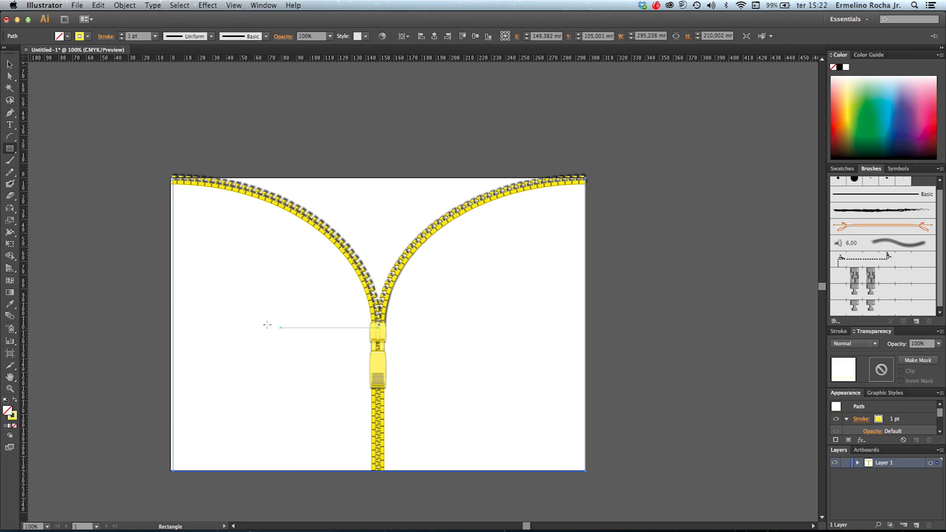
key(v)
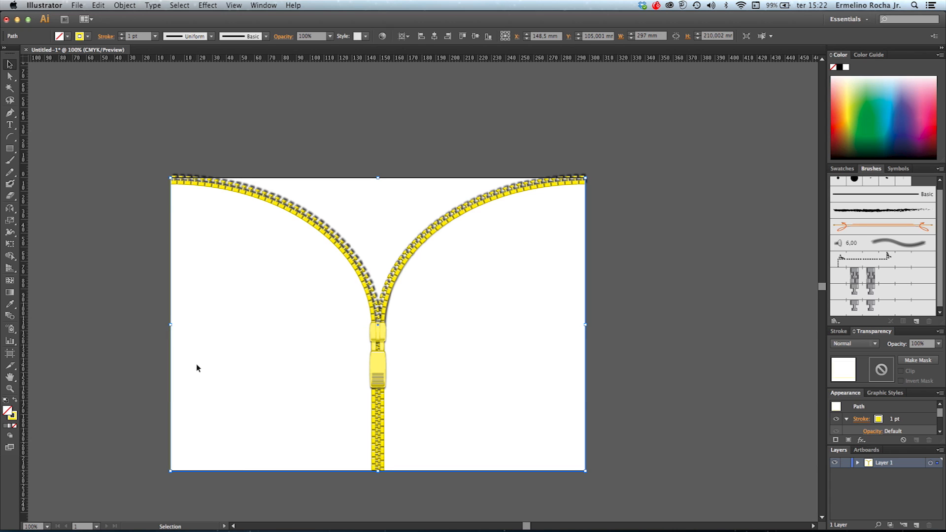
key(d)
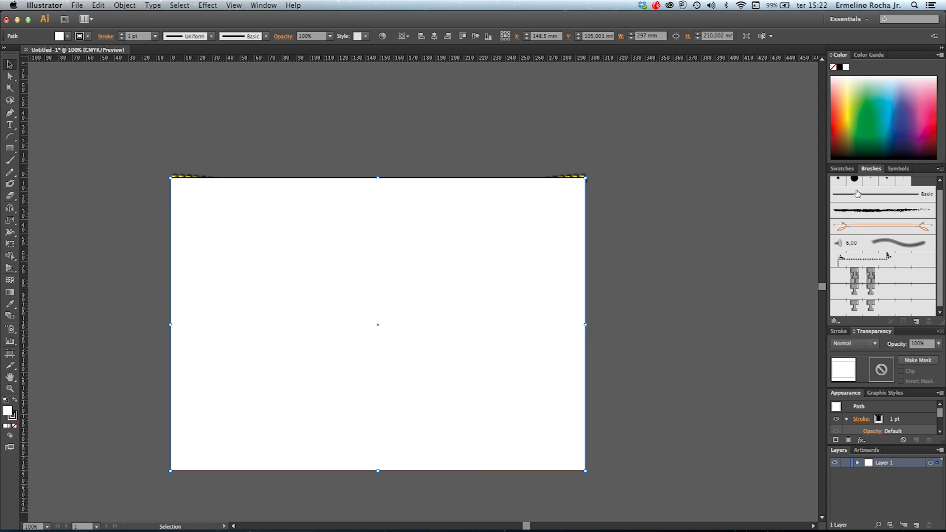
- Open the Decorative Legacy pattern swatch library
click(844, 169)
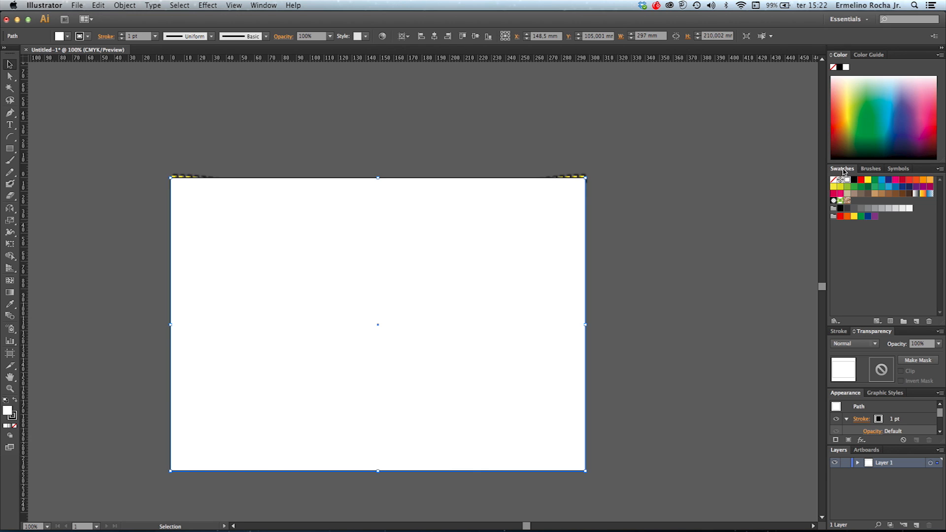
click(834, 323)
click(834, 317)
click(835, 321)
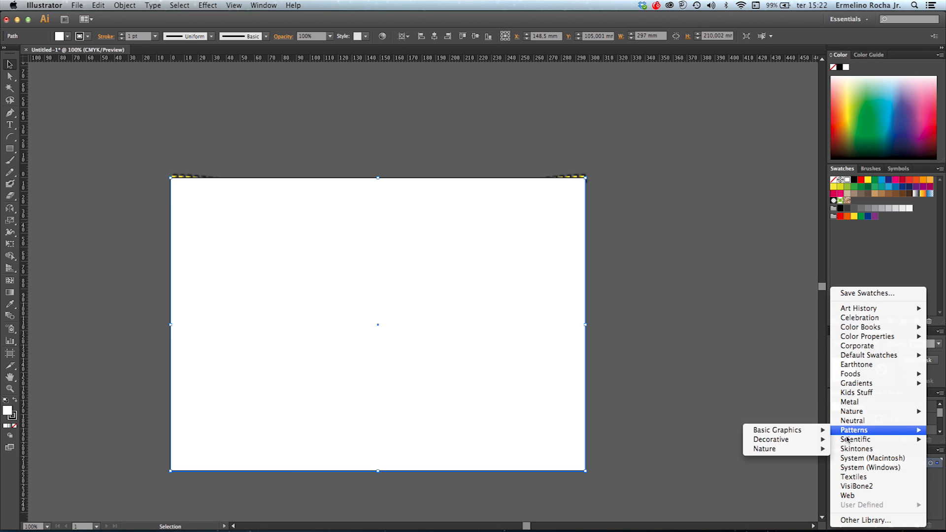
mouse_move(846, 432)
mouse_move(795, 440)
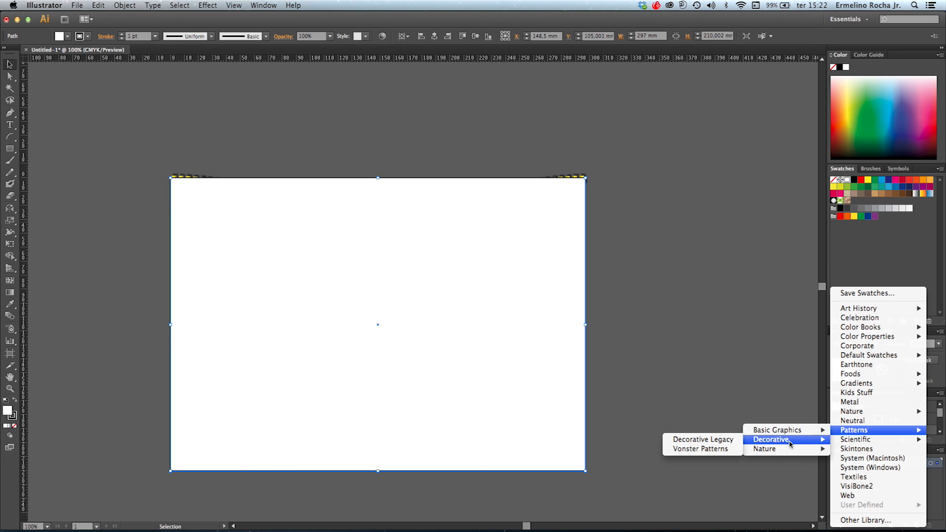
click(720, 440)
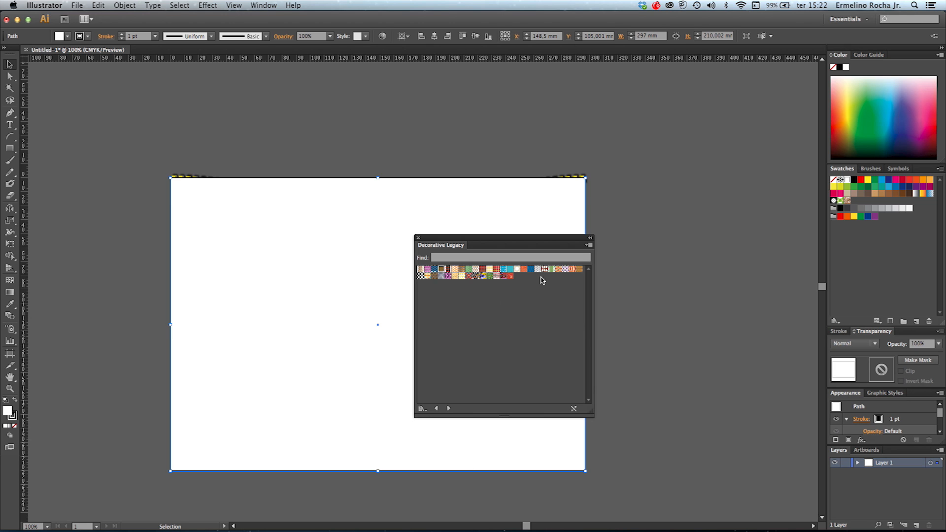
- Show the library's swatches as large thumbnails, fill the rectangle with the Herringbone 2 Color pattern, and close the library
click(589, 246)
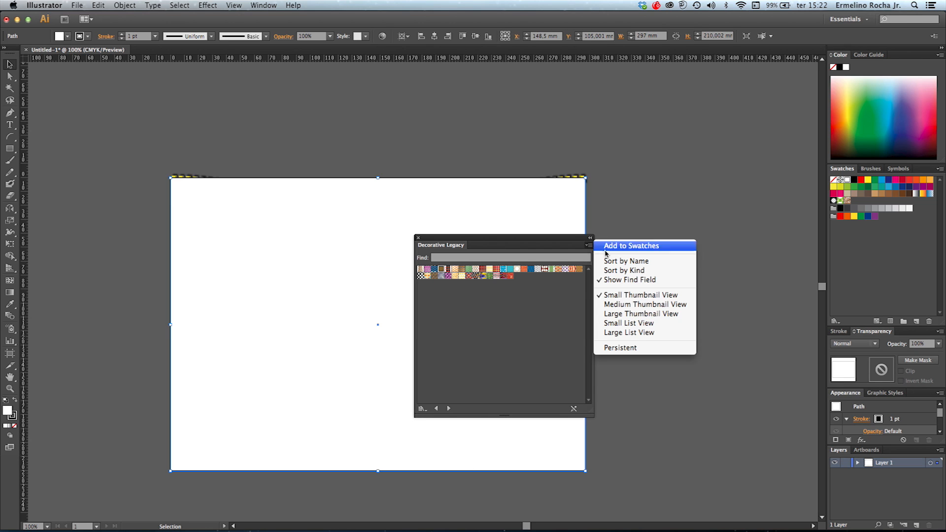
click(620, 314)
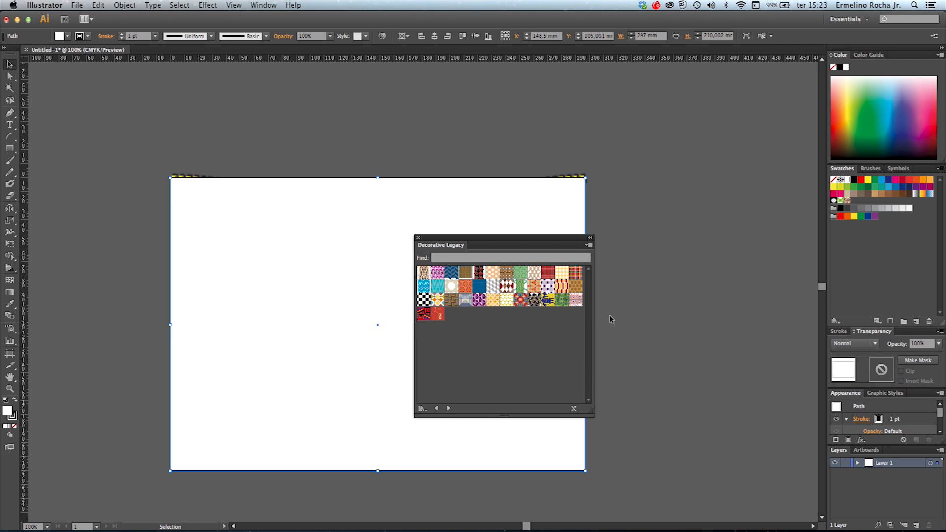
click(466, 274)
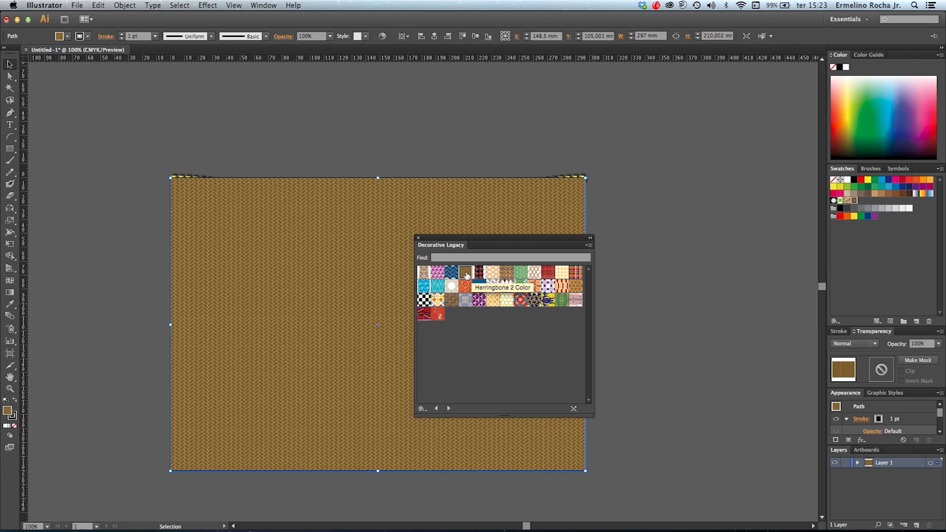
click(418, 238)
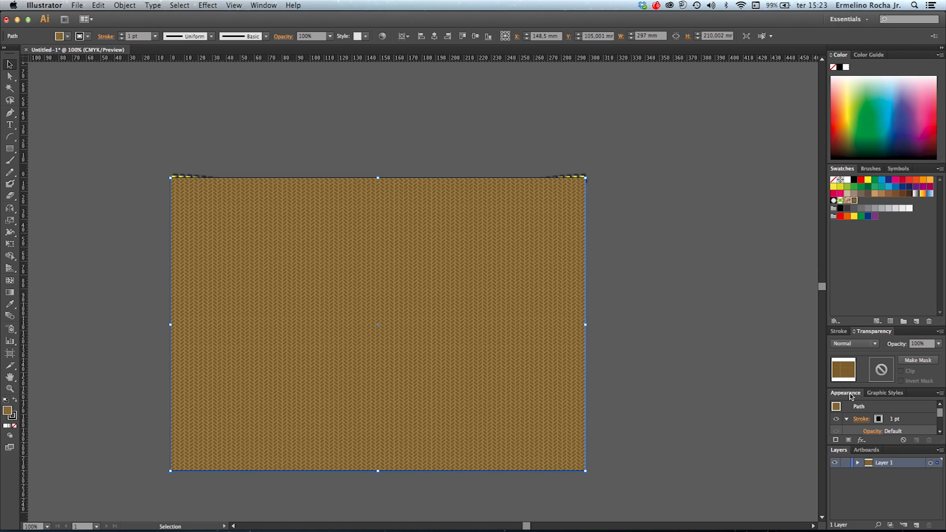
- Add a second fill to the background rectangle above its herringbone pattern fill
double_click(848, 170)
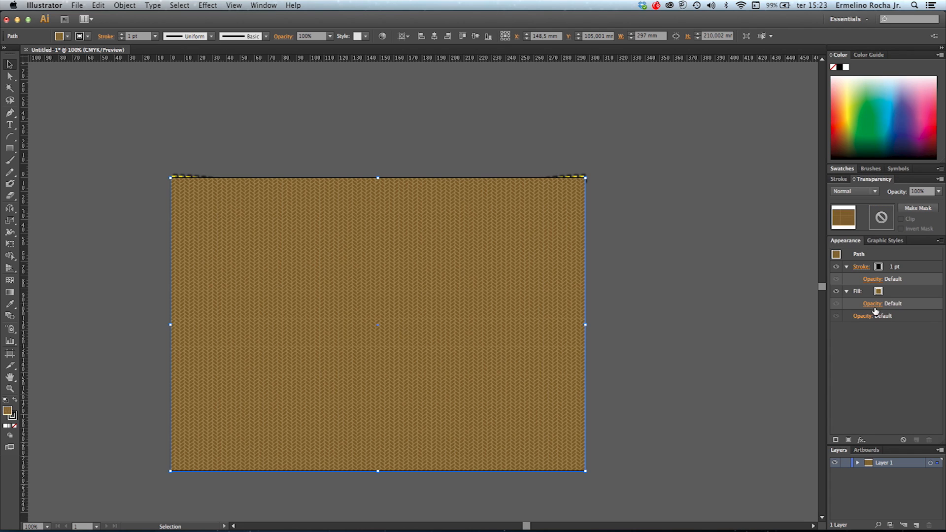
click(901, 294)
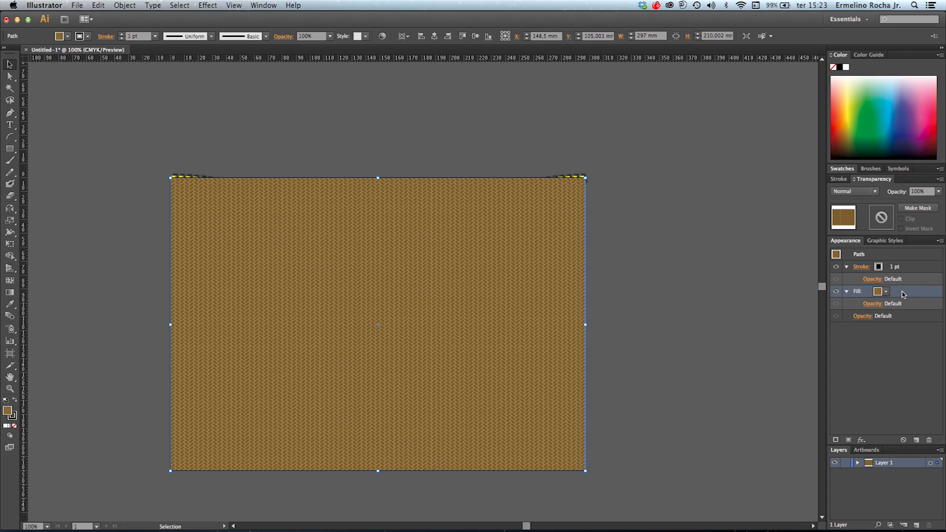
click(848, 294)
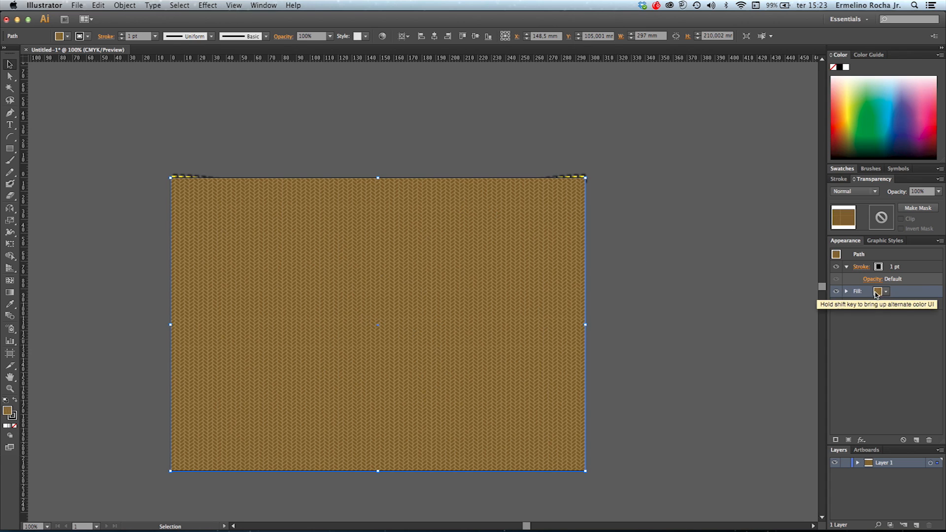
click(849, 440)
click(847, 303)
click(891, 305)
click(898, 293)
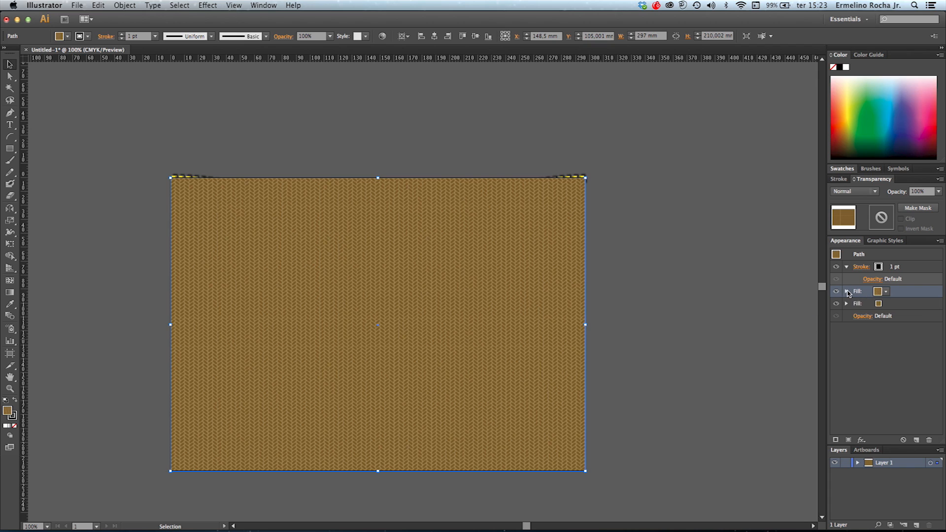
- Set the rectangle's upper fill to a solid dark blue swatch
click(877, 292)
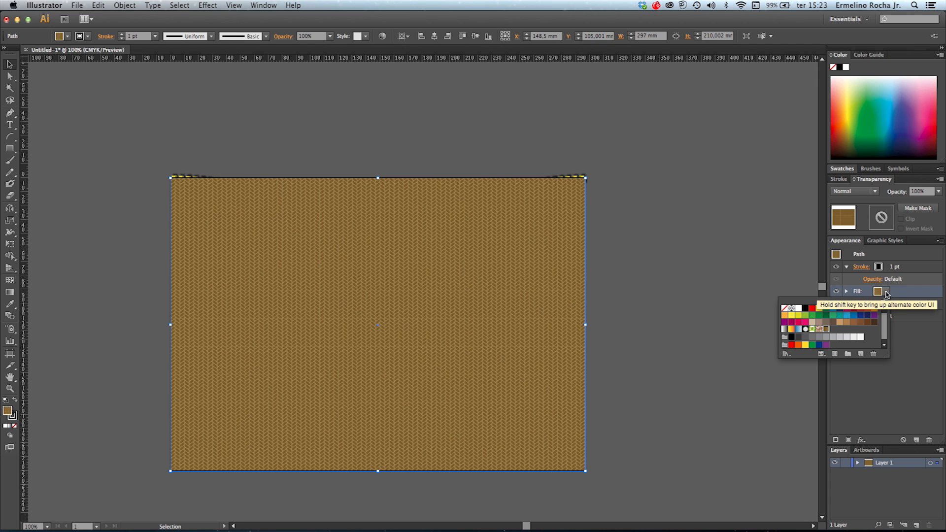
click(862, 316)
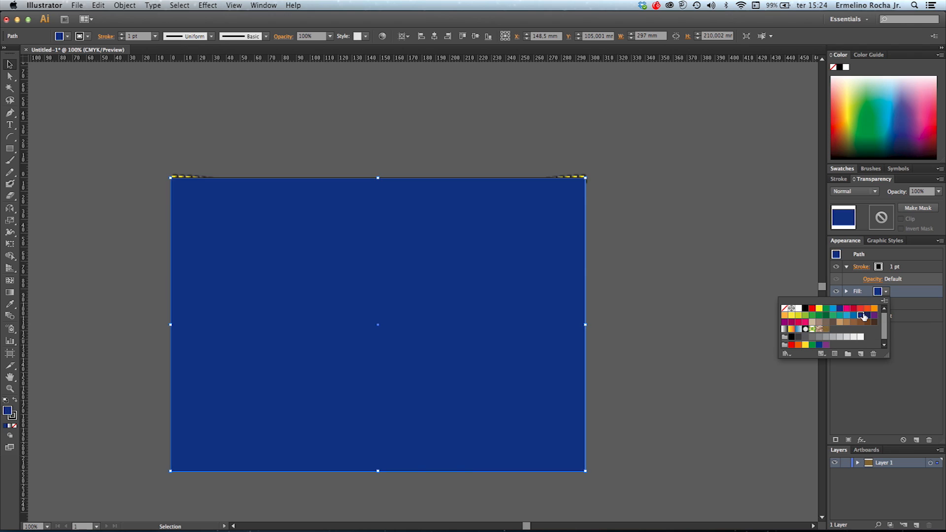
click(885, 292)
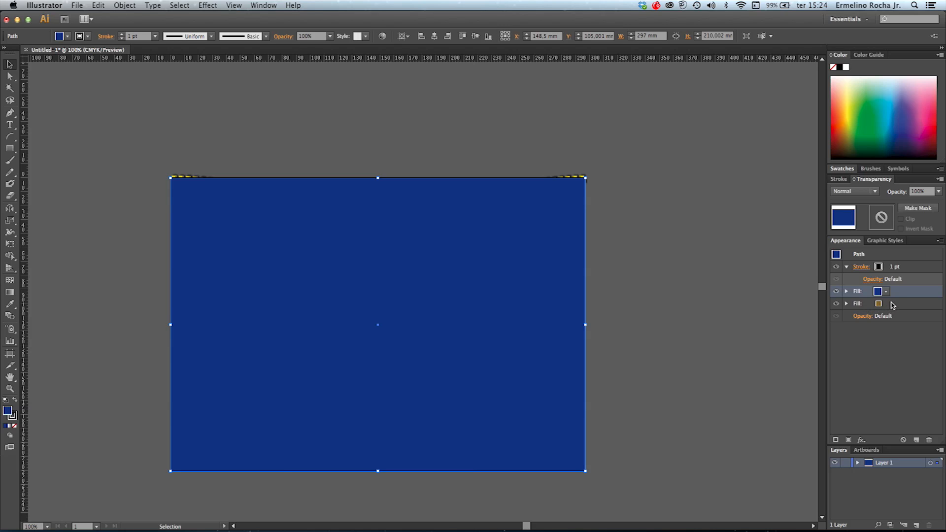
- Set the blending mode of the rectangle's dark blue fill to Multiply over the herringbone pattern
click(848, 291)
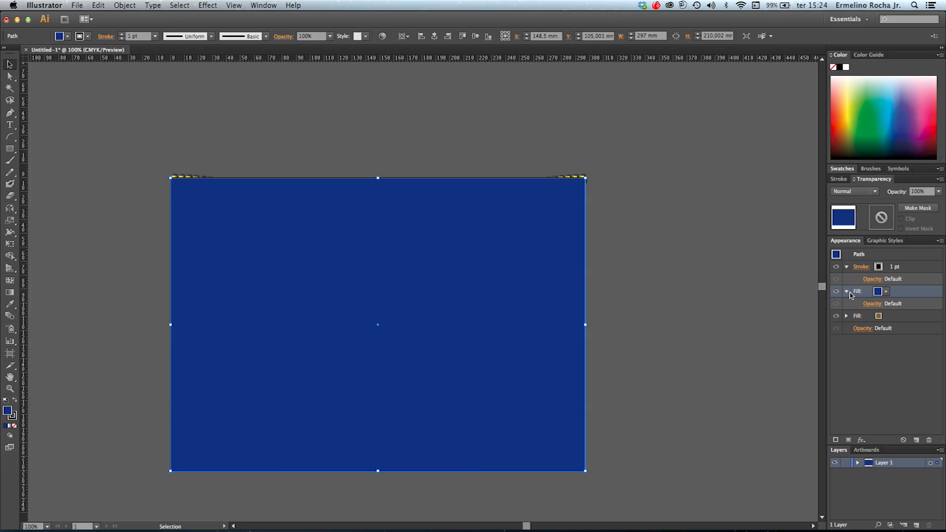
click(873, 305)
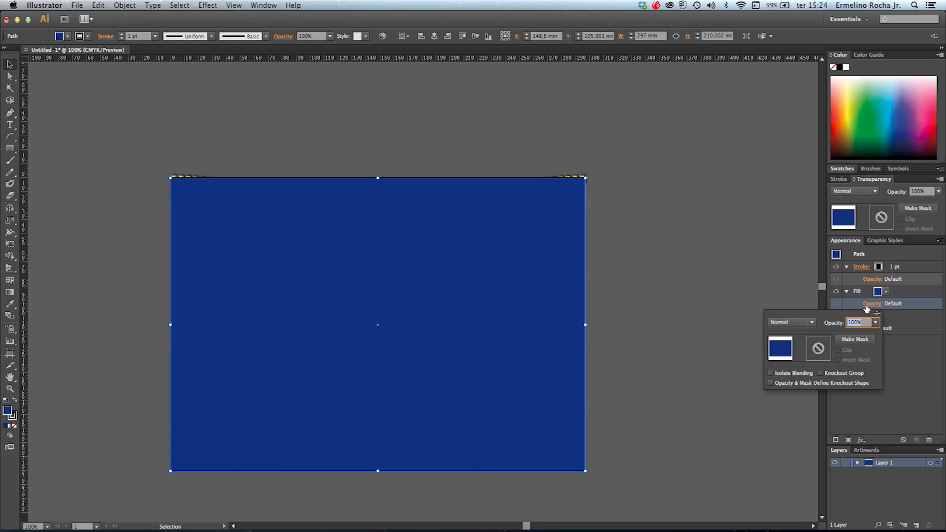
click(790, 323)
click(792, 357)
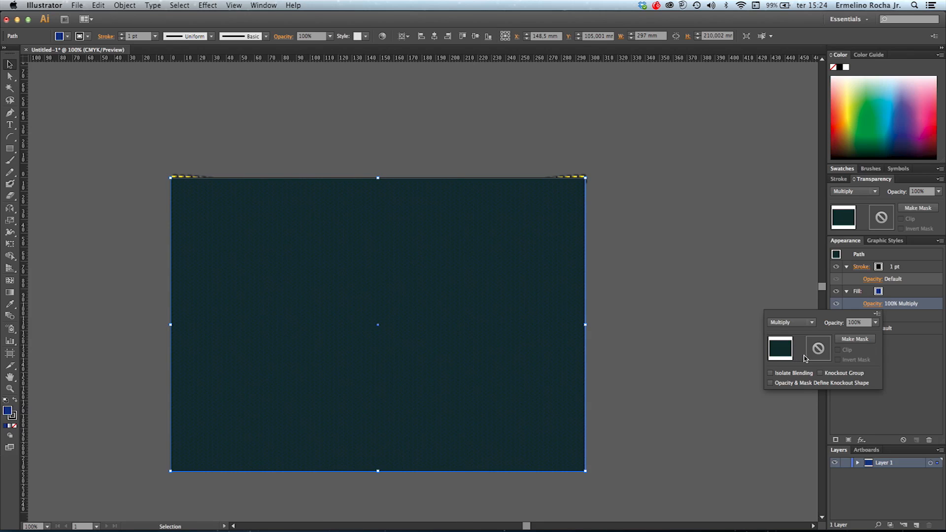
click(904, 304)
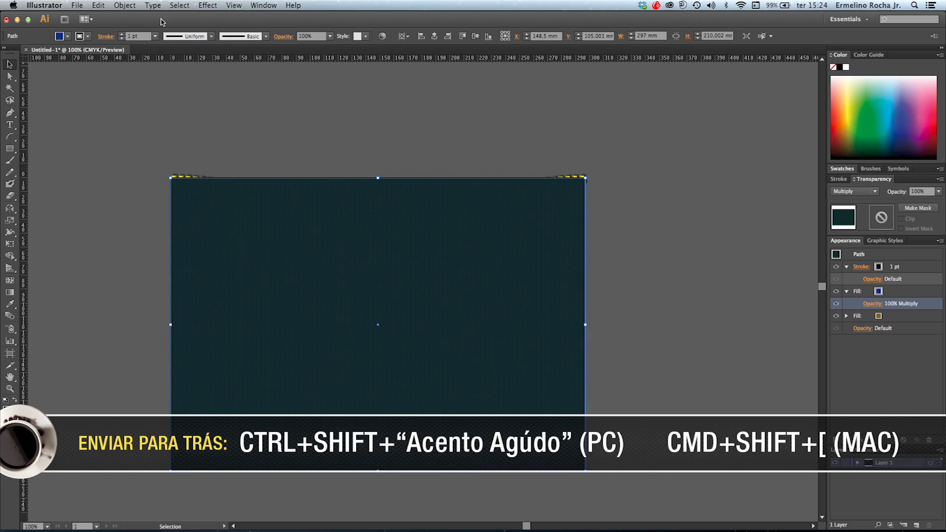
- Send the fabric rectangle to the back, behind all the zipper artwork, and deselect it
click(127, 5)
click(206, 34)
click(134, 7)
mouse_move(167, 28)
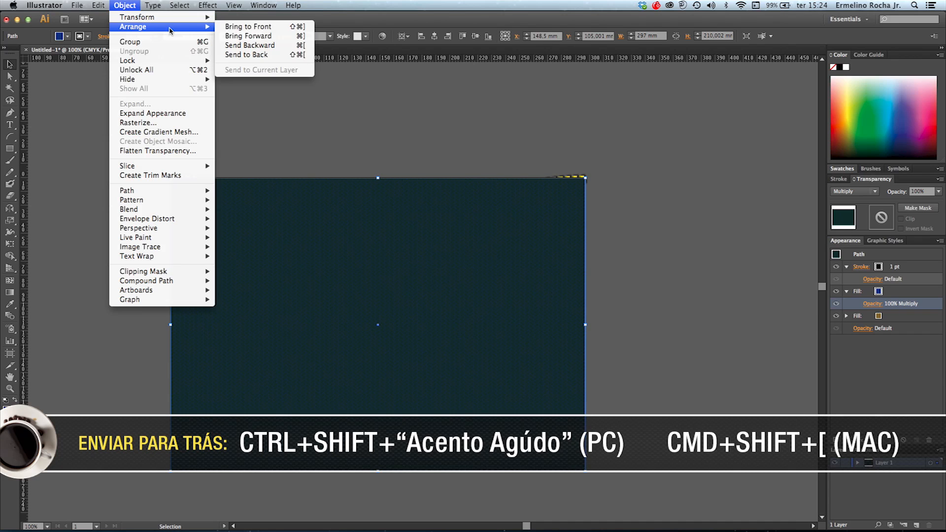
click(246, 55)
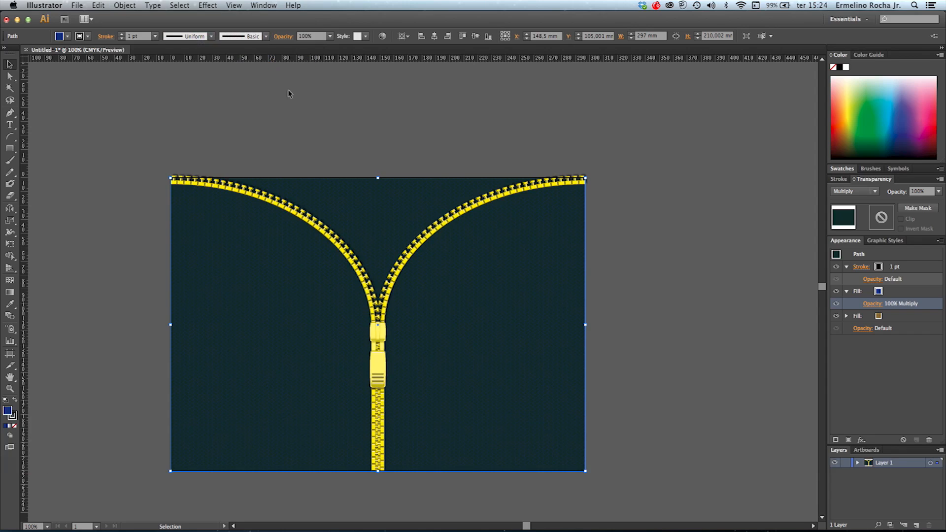
click(491, 148)
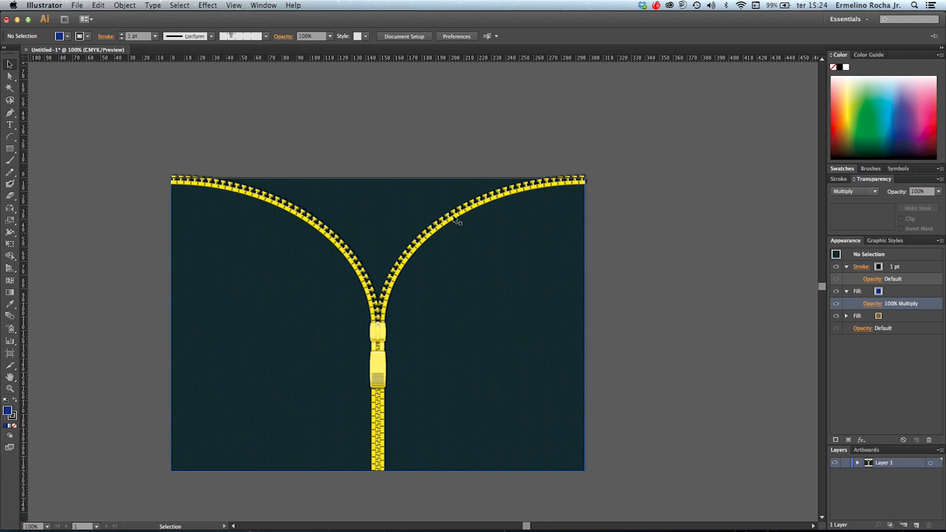
- Draw a closed triangle with the Pen tool from the zipper's upper left end to the slider to the upper right end
click(10, 114)
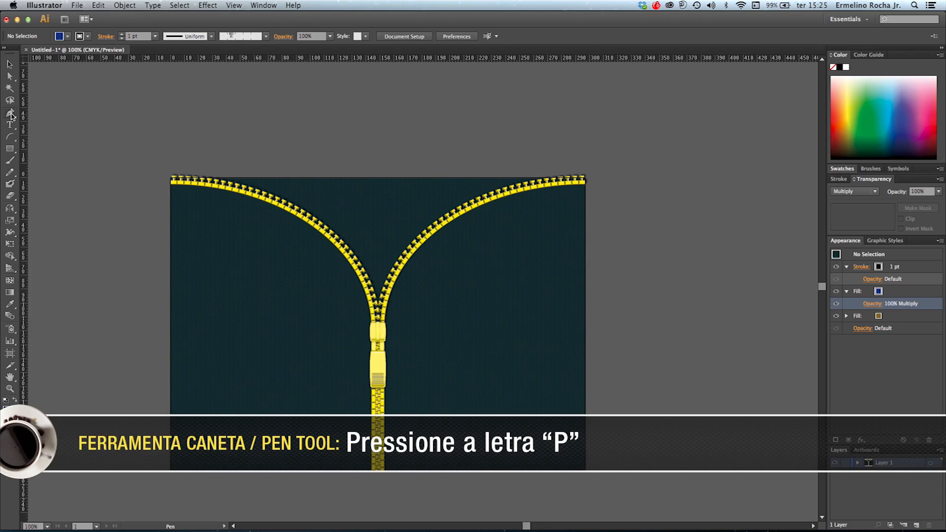
click(167, 182)
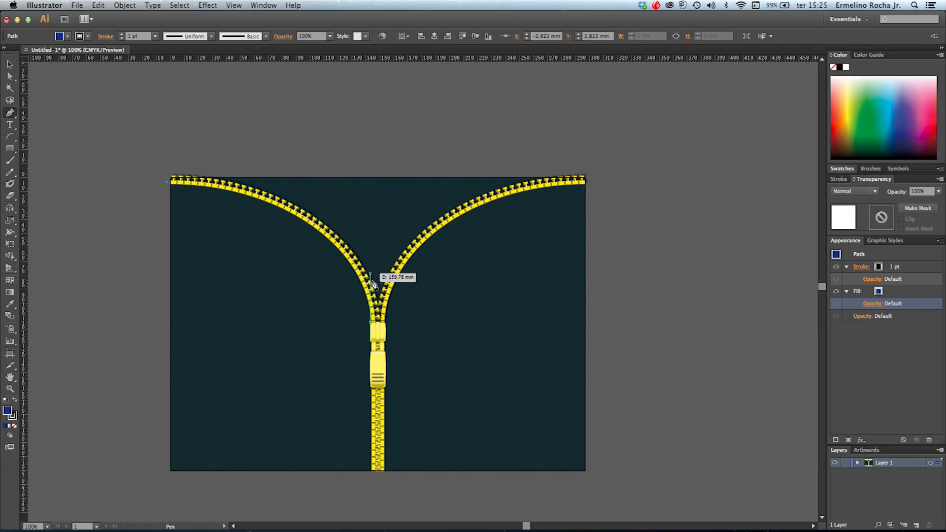
click(379, 333)
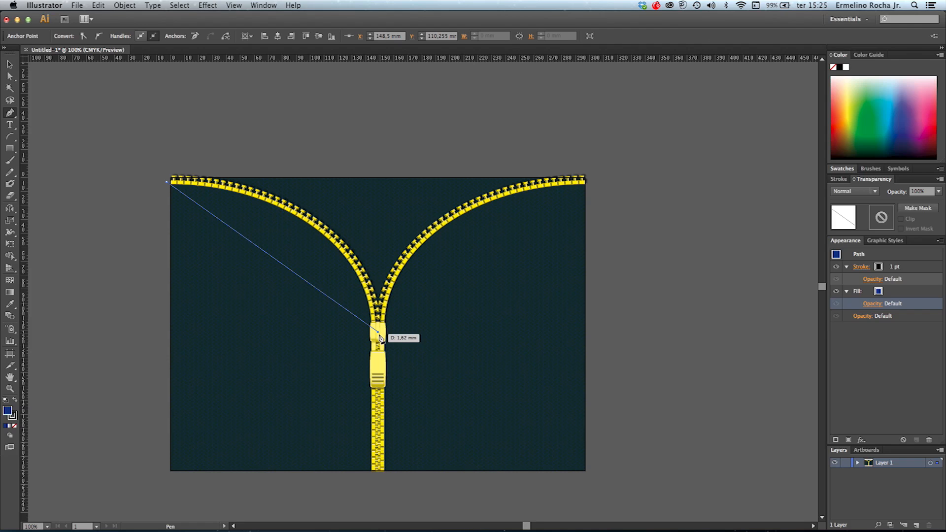
click(587, 181)
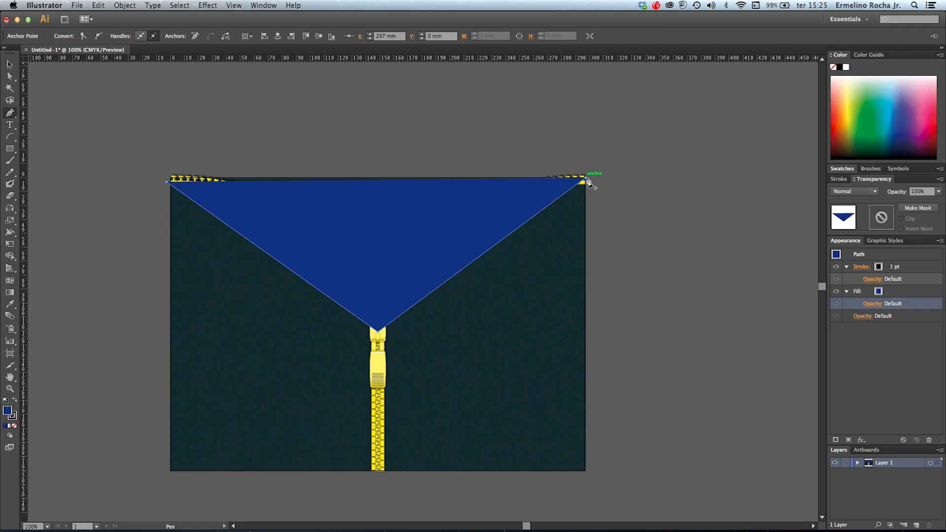
click(168, 184)
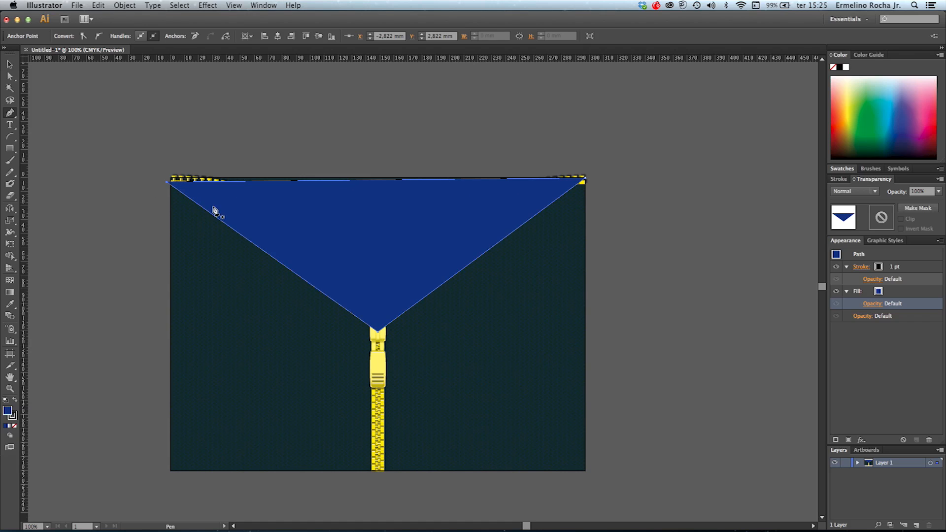
- Add an anchor point midway along each slanted side of the triangle and snap its upper left corner to the artboard's corner
click(282, 263)
click(474, 259)
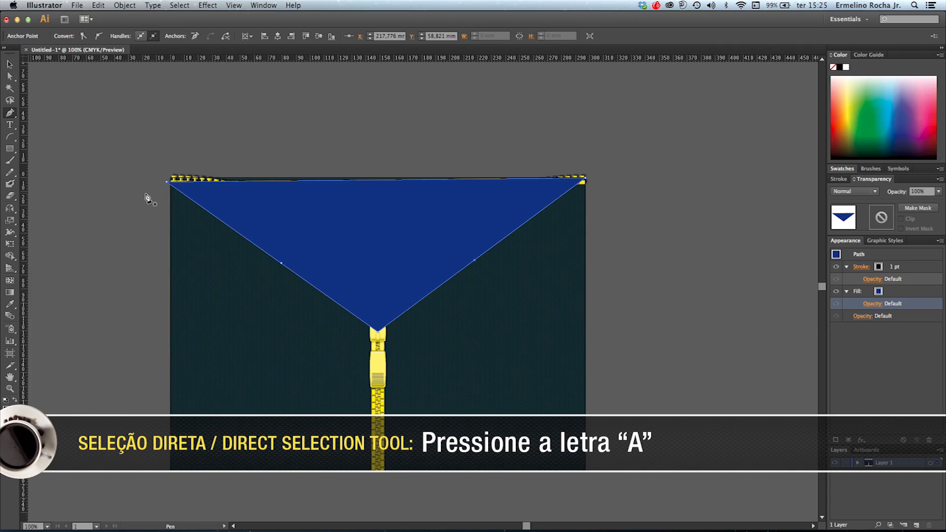
click(10, 77)
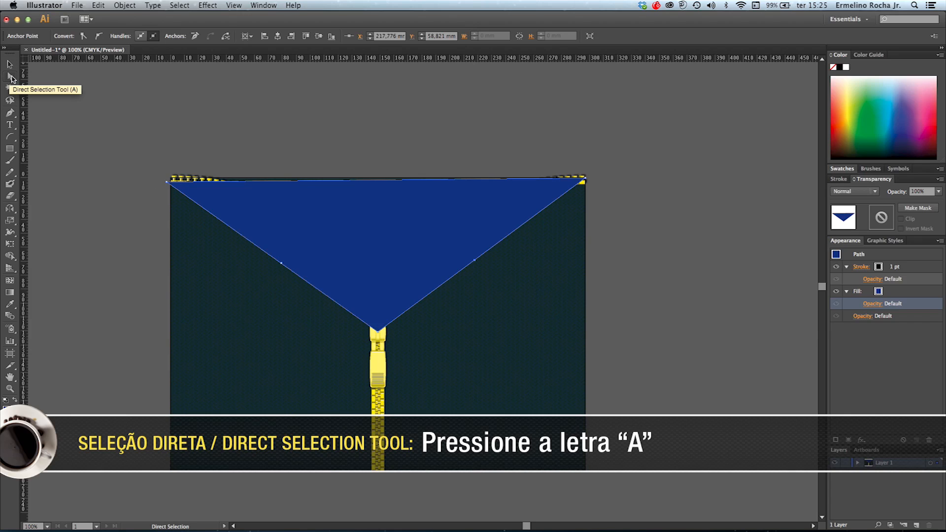
drag(167, 183, 173, 181)
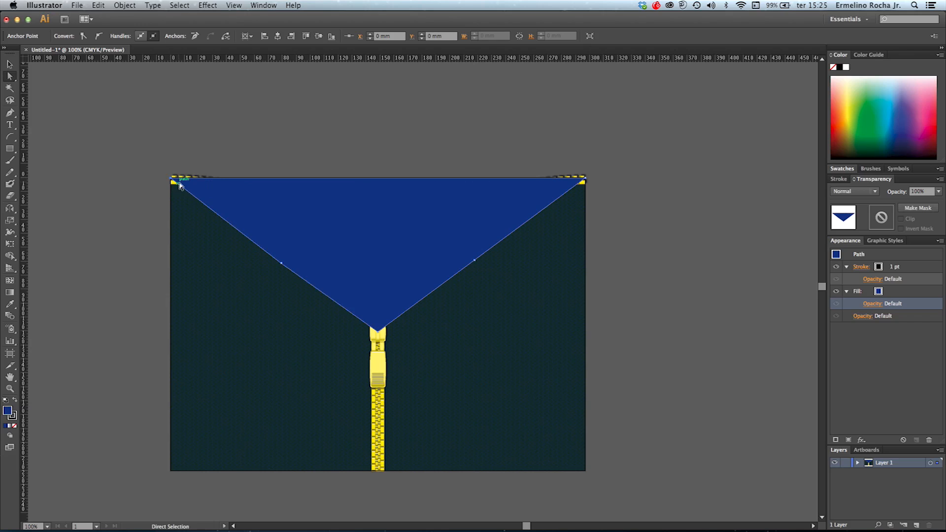
- Convert the left side's middle anchor point to smooth and shape the edge to follow the left zipper curve
click(279, 263)
click(99, 38)
drag(284, 267, 378, 272)
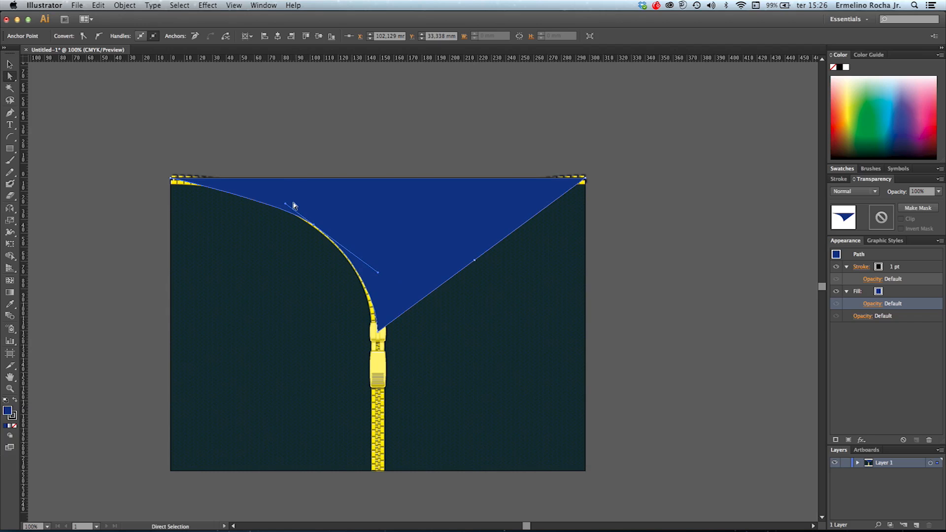
drag(287, 205, 262, 188)
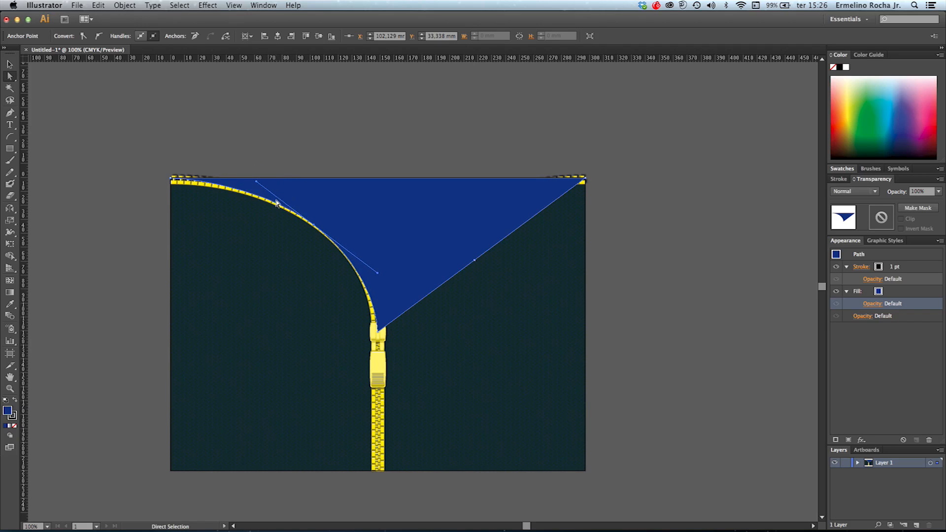
- Send the blue shape backward level by level until it lies behind the slider and both rows of zipper teeth
click(130, 7)
mouse_move(139, 33)
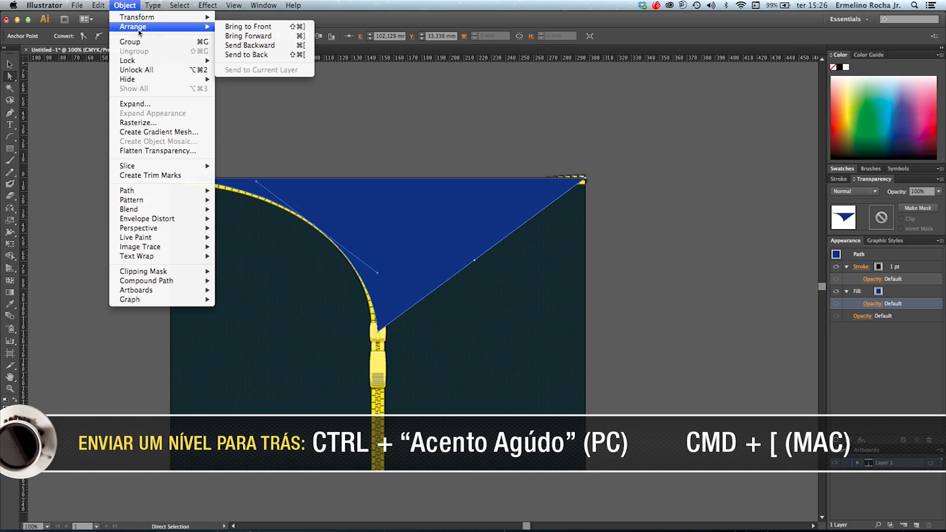
click(245, 45)
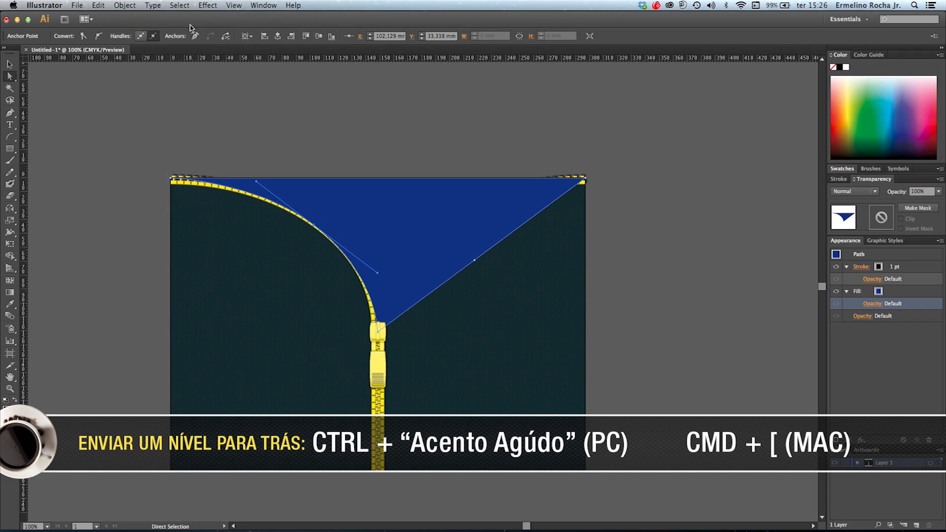
click(134, 7)
mouse_move(143, 28)
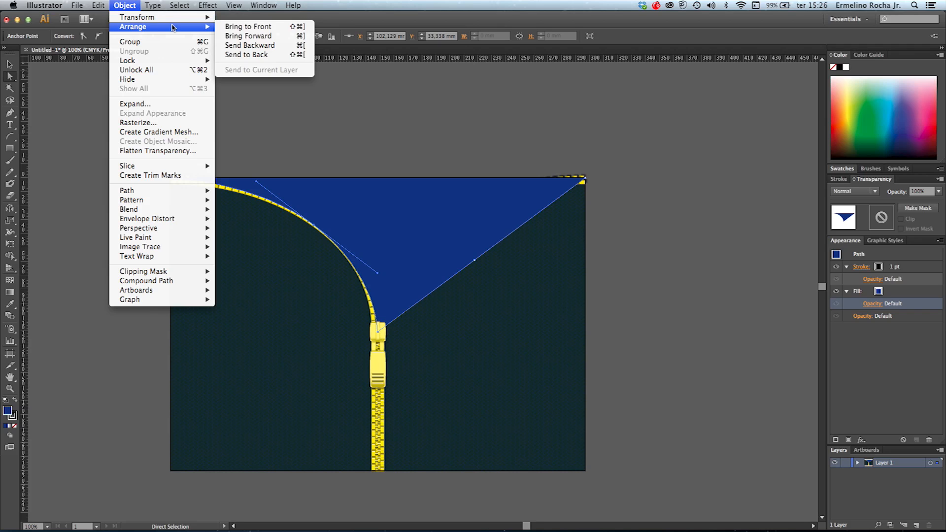
click(258, 46)
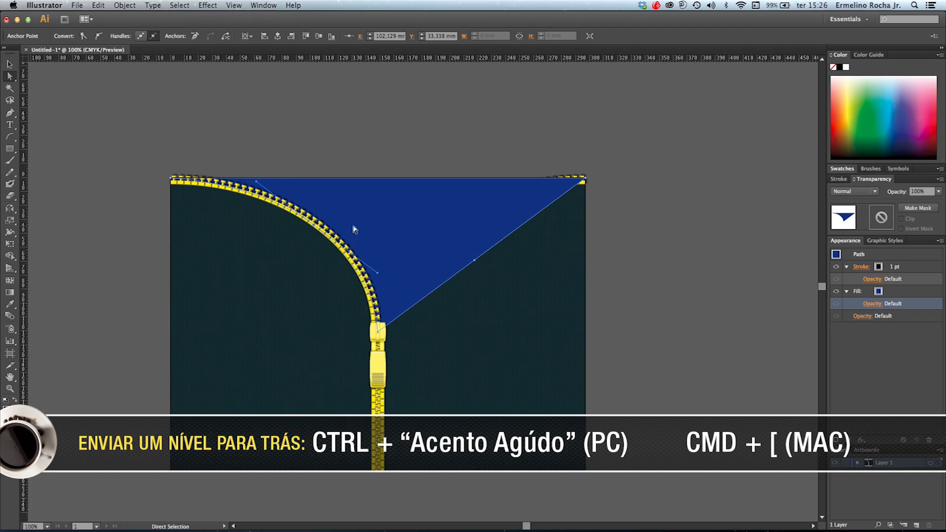
key(v)
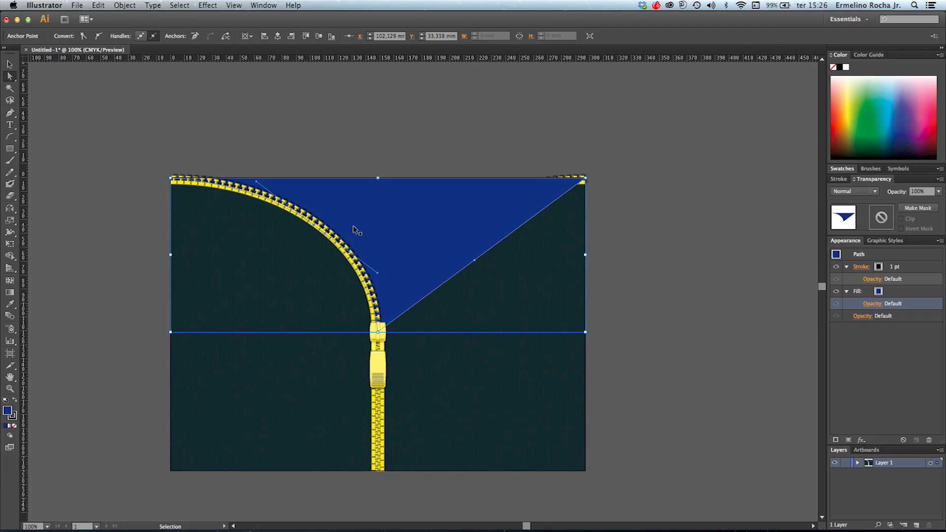
key(super+bracketleft)
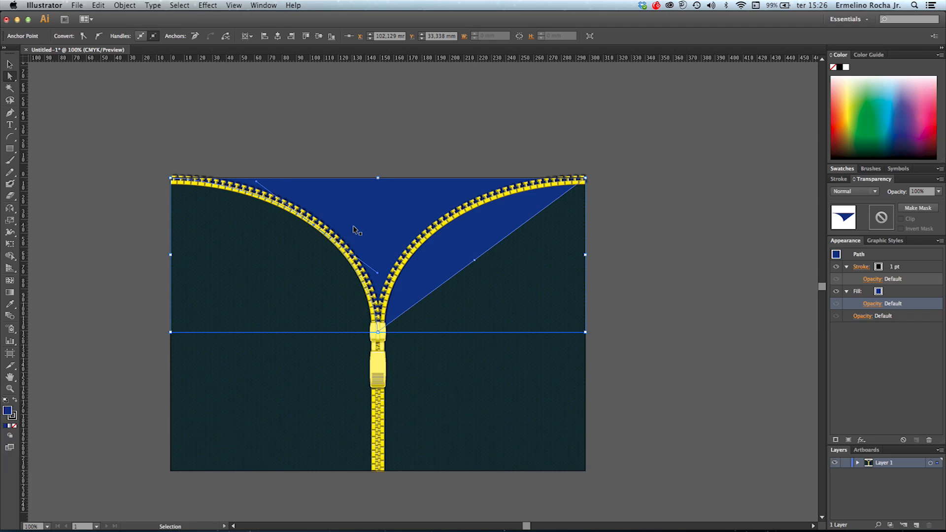
- Bring the blue shape forward one level and send it backward one level again
key(a)
key(v)
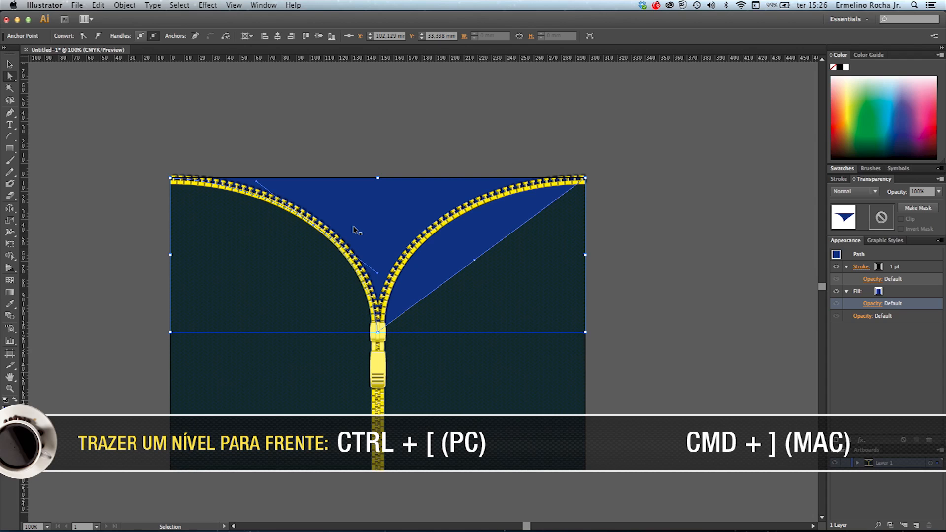
key(super+bracketright)
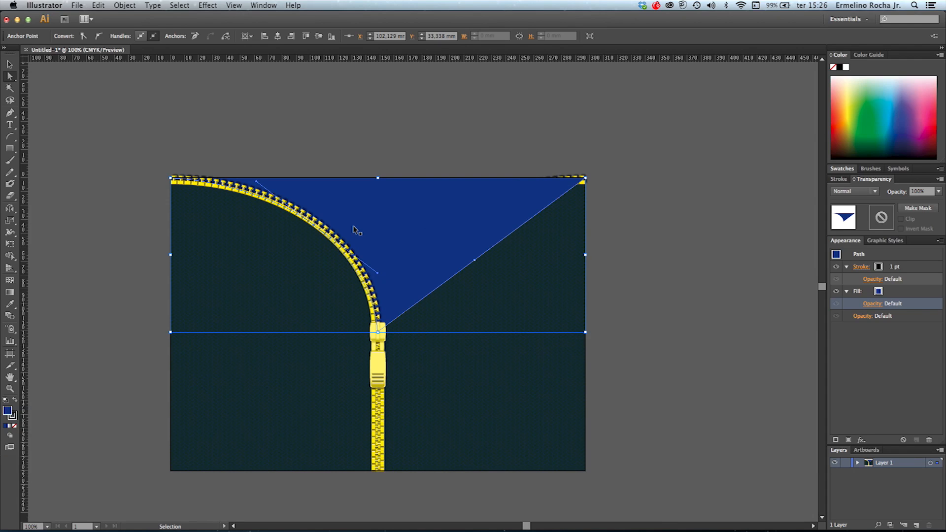
key(super+bracketleft)
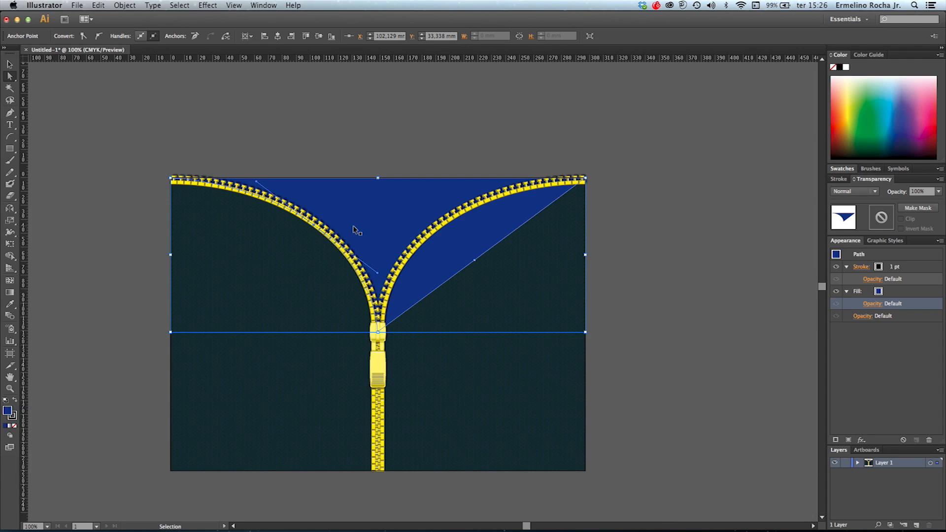
- Extend the blue shape's upper left corner past the artboard and smooth the right side's middle anchor point, shaping that edge along the right zipper curve
key(a)
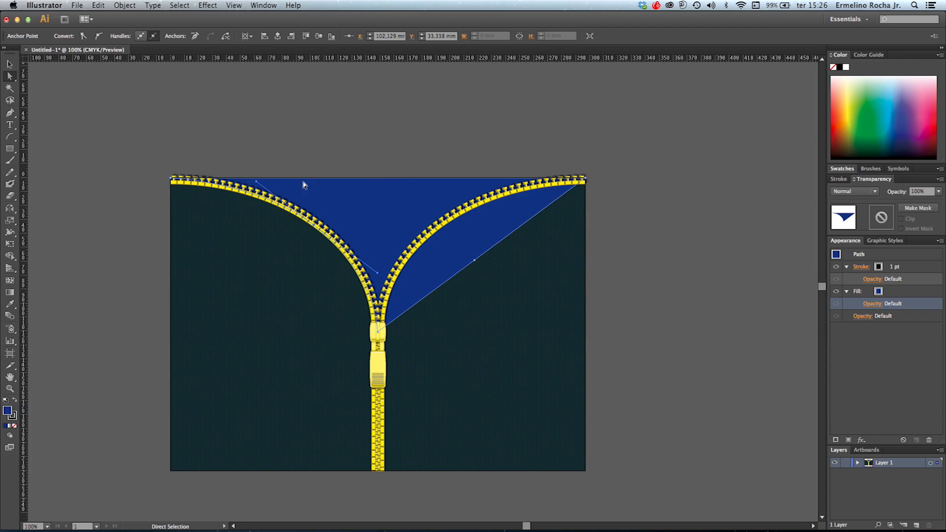
drag(172, 180, 130, 178)
click(475, 263)
click(99, 36)
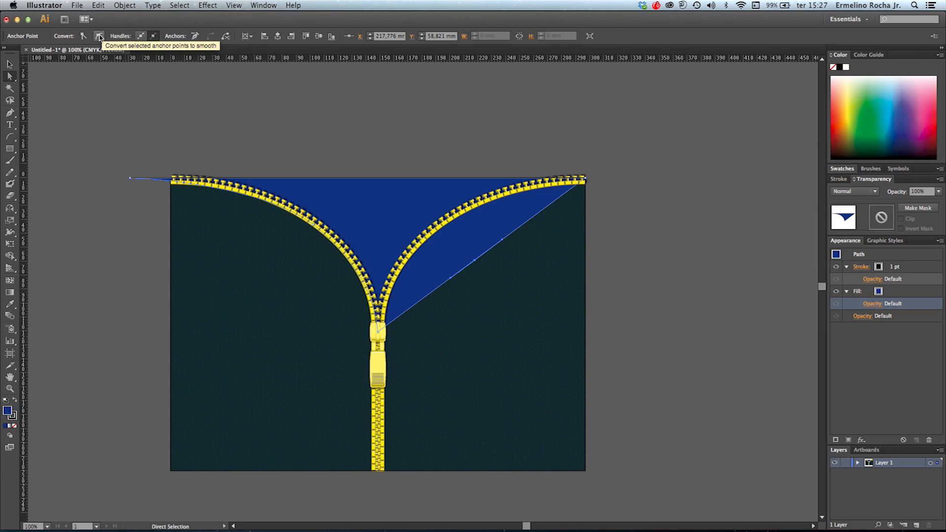
drag(474, 259, 493, 183)
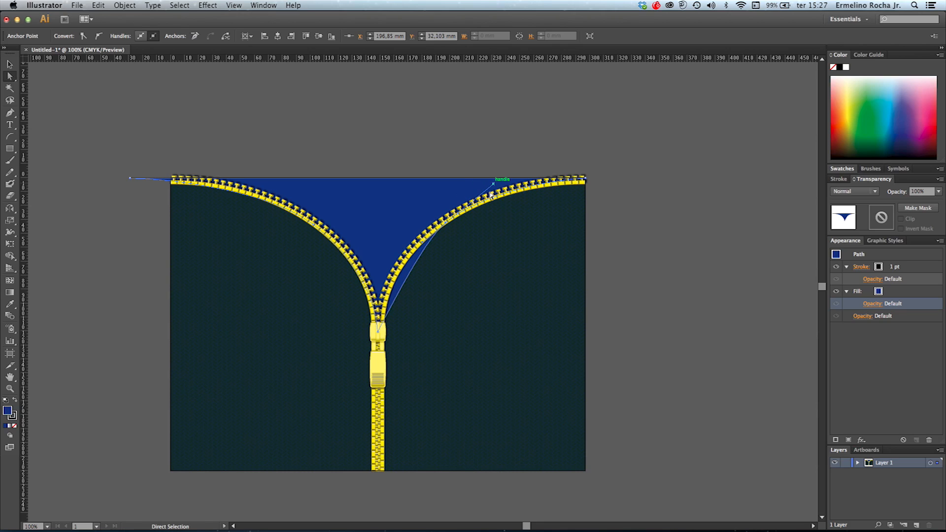
drag(424, 245, 380, 262)
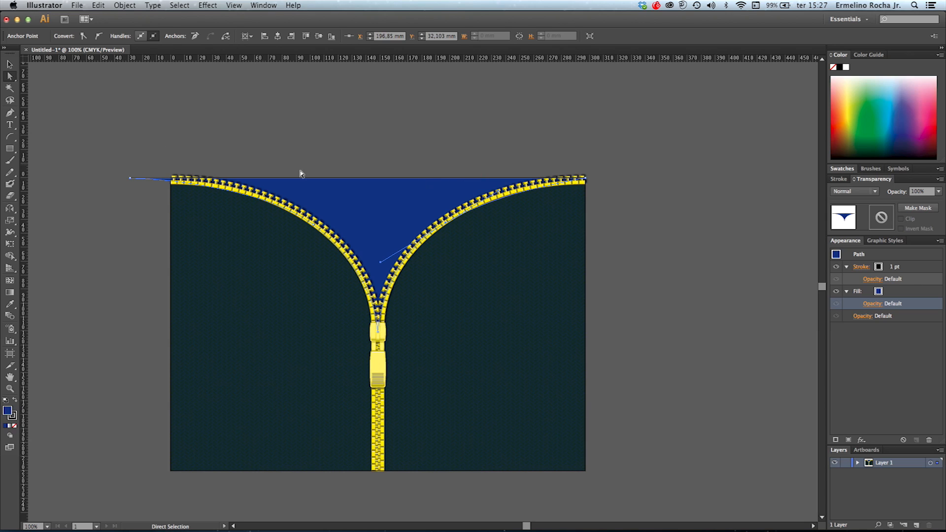
- Extend the blue shape's upper right corner past the artboard and nudge the right side's middle anchor point to refine the curve
drag(586, 179, 602, 178)
mouse_move(444, 220)
mouse_down()
mouse_move(448, 211)
mouse_move(450, 222)
mouse_up()
click(447, 224)
- Fill the shape in the zipper opening with the brown herringbone pattern swatch and deselect it
click(10, 65)
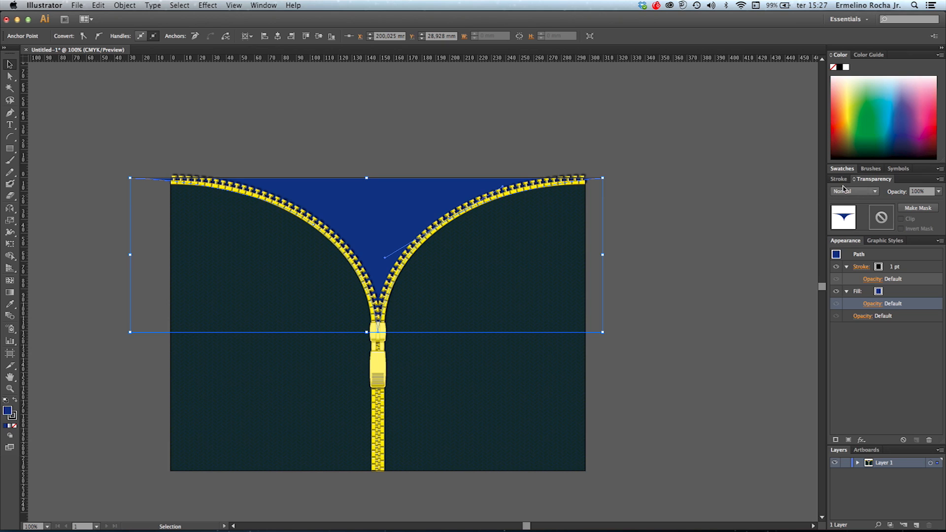
click(842, 169)
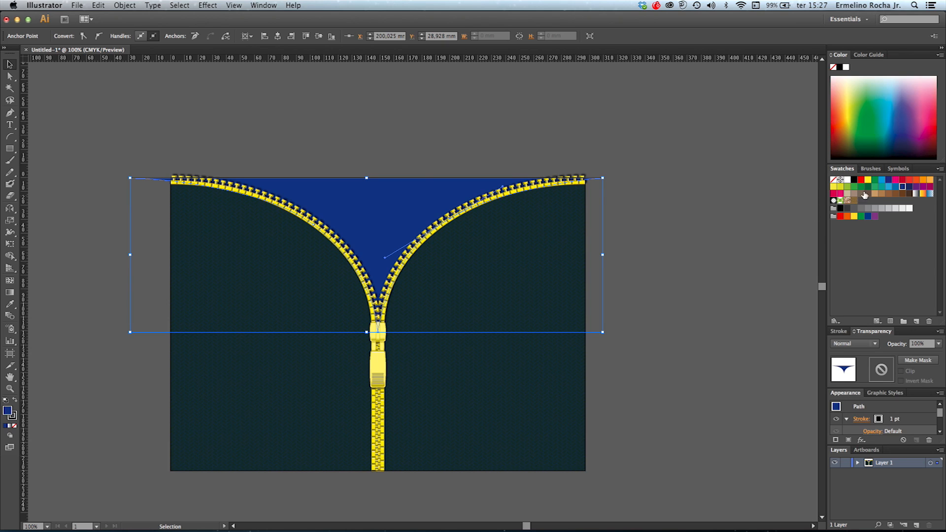
click(855, 202)
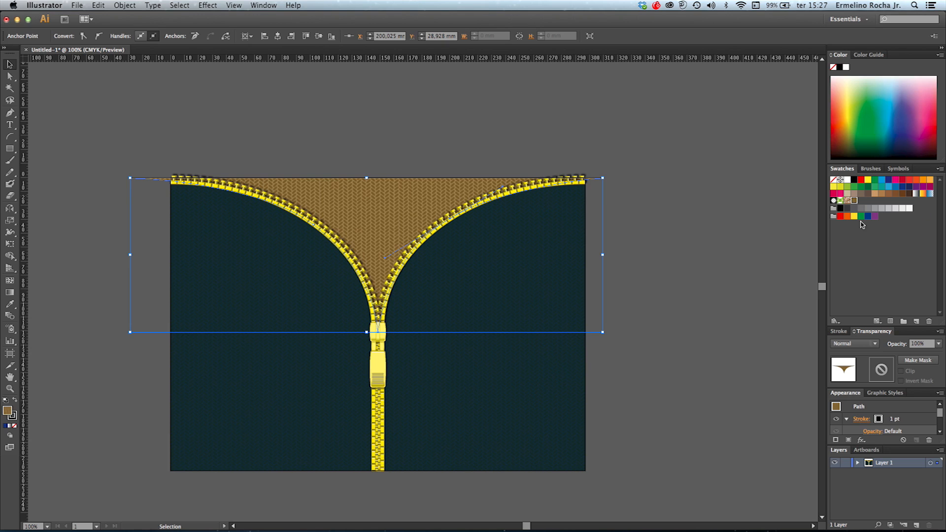
click(701, 279)
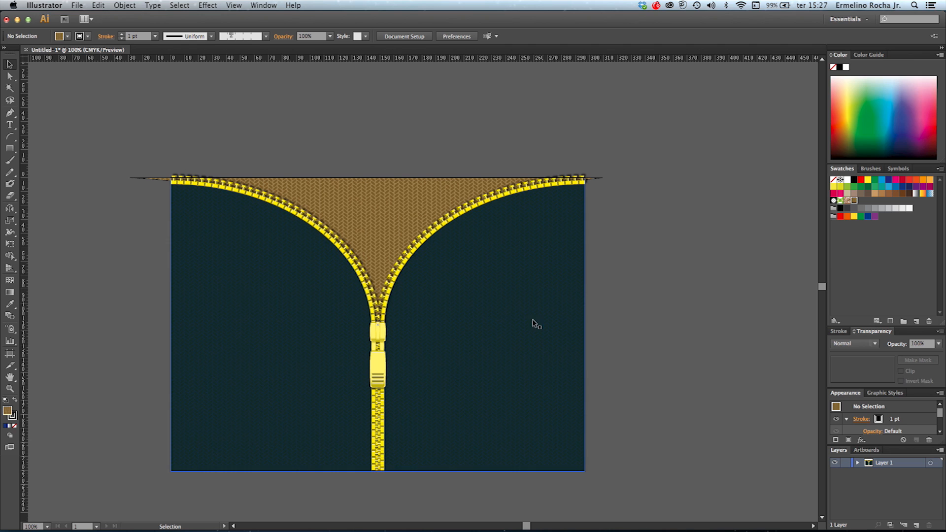
- Draw a rectangle about 76 by 84 mm left of the zipper and pull a new lower-edge midpoint about 17 mm down into a pocket point
click(9, 149)
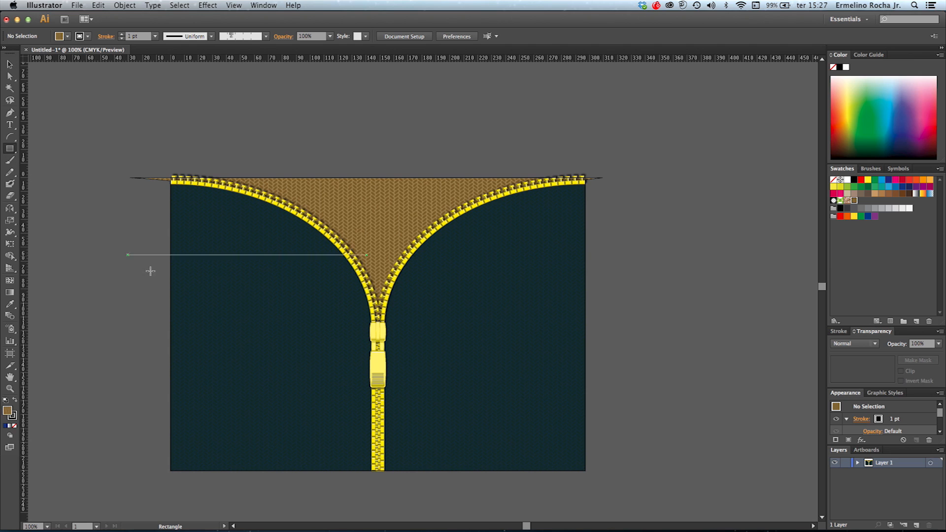
drag(211, 263, 318, 380)
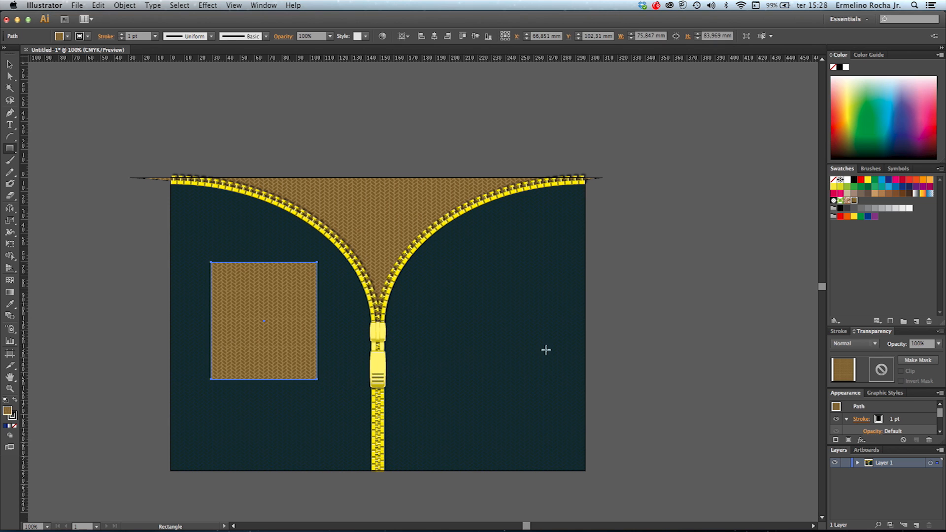
click(10, 115)
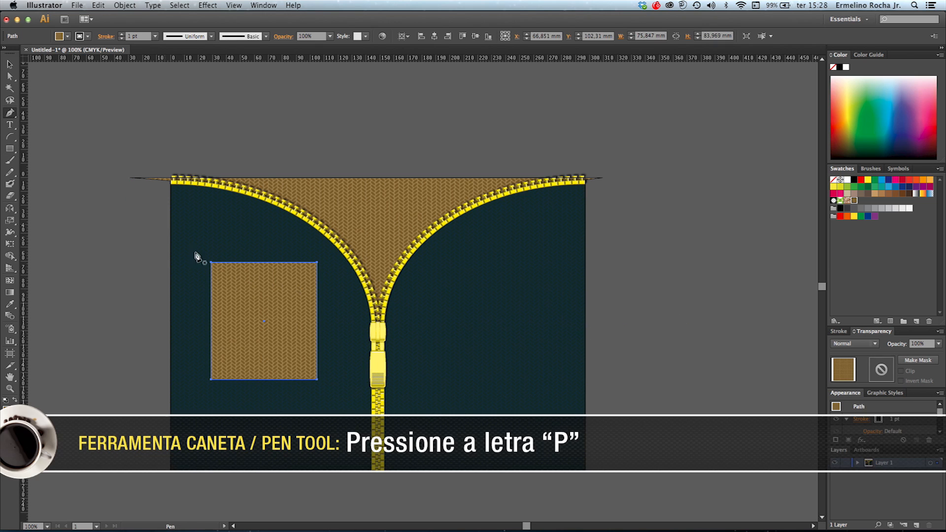
click(265, 379)
click(11, 78)
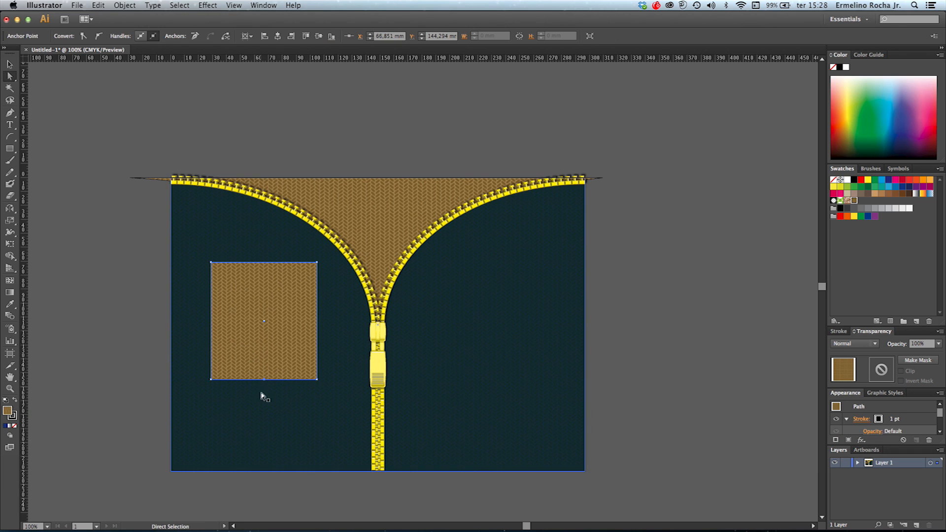
drag(265, 380, 264, 404)
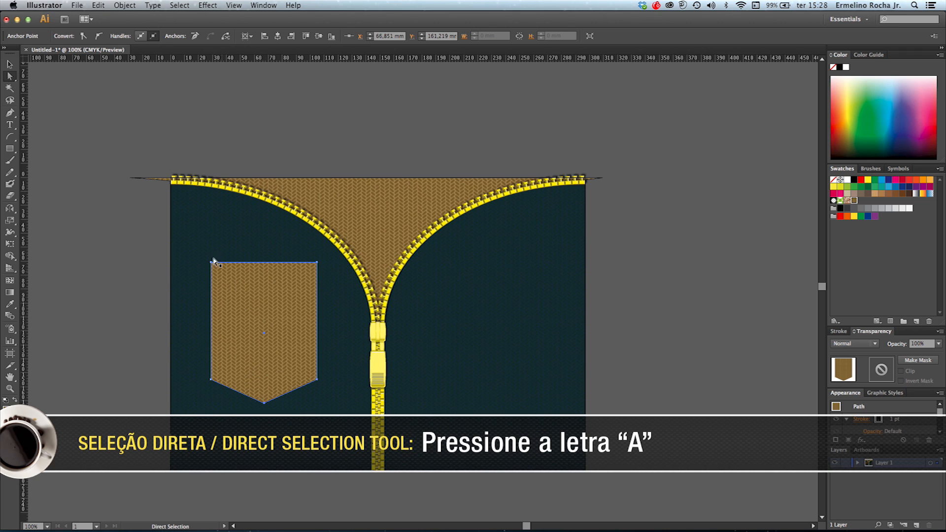
- Shorten the pocket from its upper edge to about 87 mm tall and shift it down about 3 mm
click(9, 64)
click(265, 269)
drag(265, 269, 265, 282)
drag(282, 320, 286, 326)
click(147, 335)
- Give the pocket's outline a dashed stroke with 6 pt dashes and 3 pt gaps
key(super+space)
drag(159, 258, 391, 391)
click(352, 304)
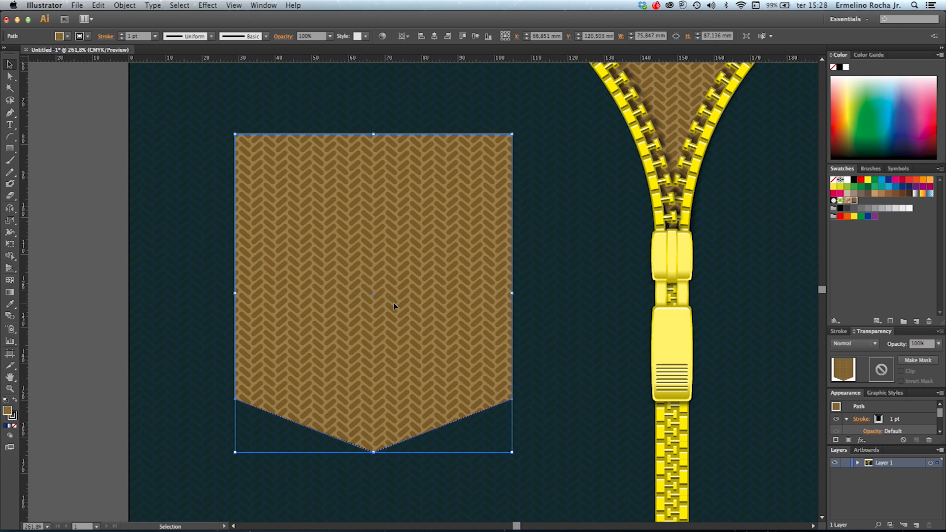
alt+super+click(467, 295)
alt+super+click(436, 311)
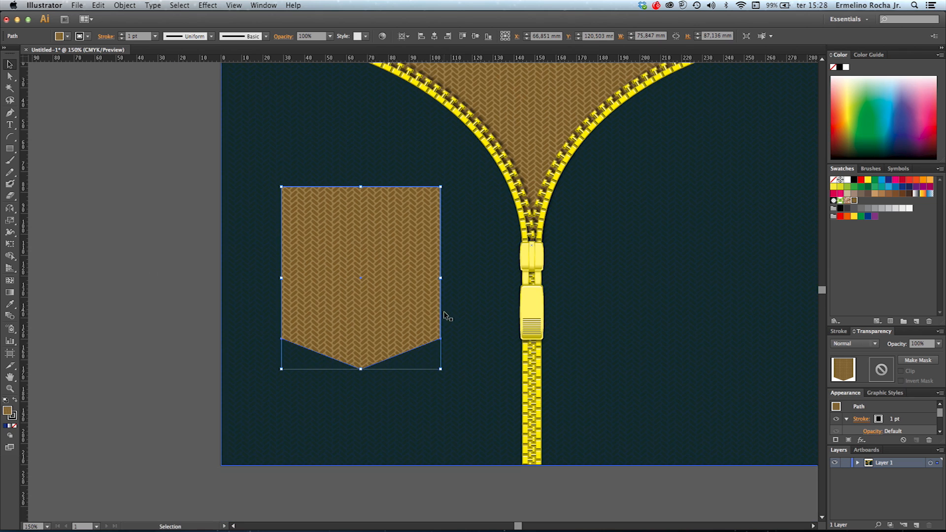
drag(395, 309, 336, 327)
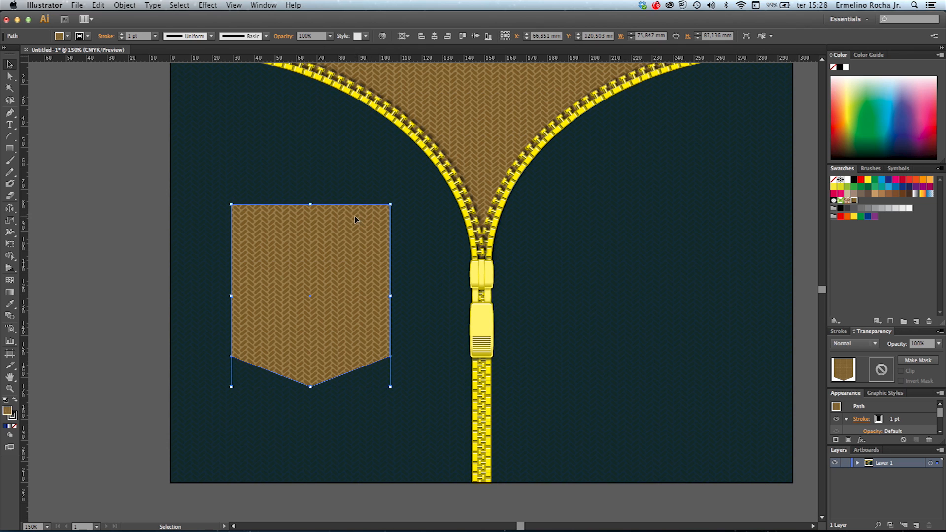
click(105, 36)
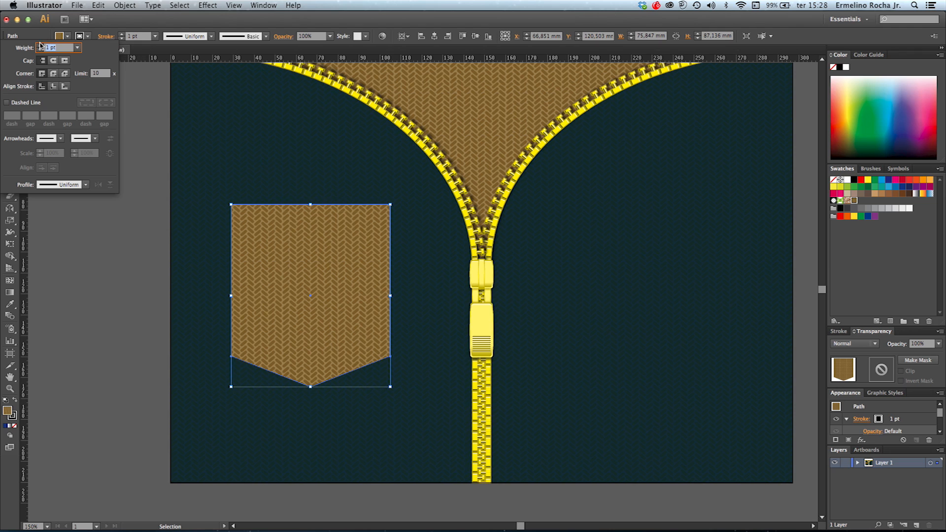
click(7, 103)
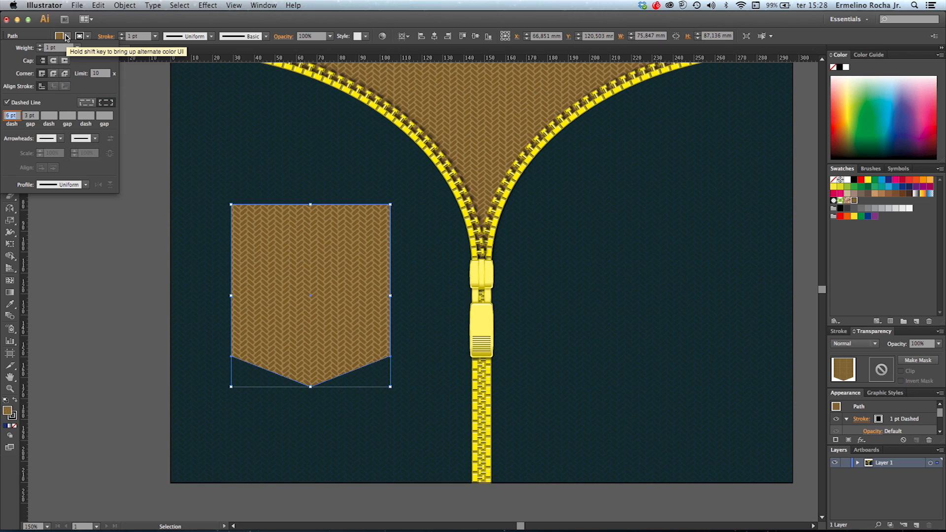
click(67, 38)
click(69, 38)
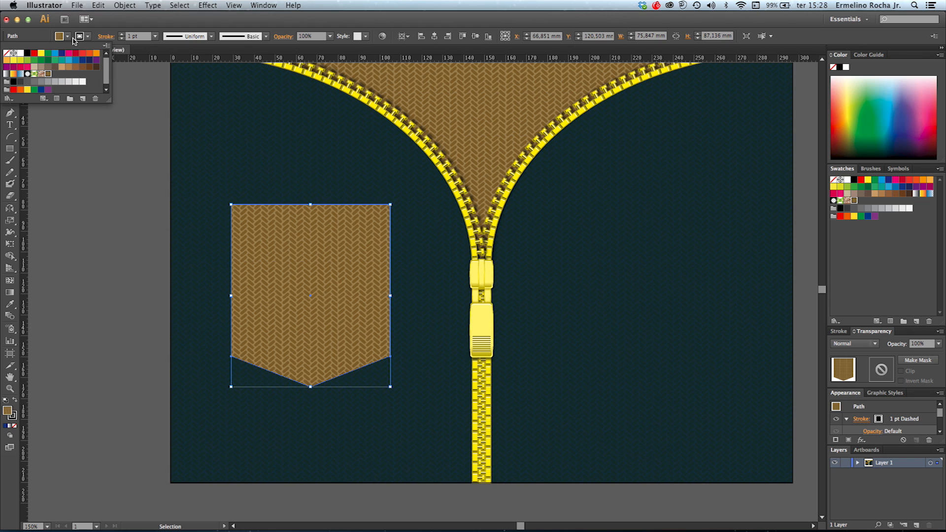
click(41, 54)
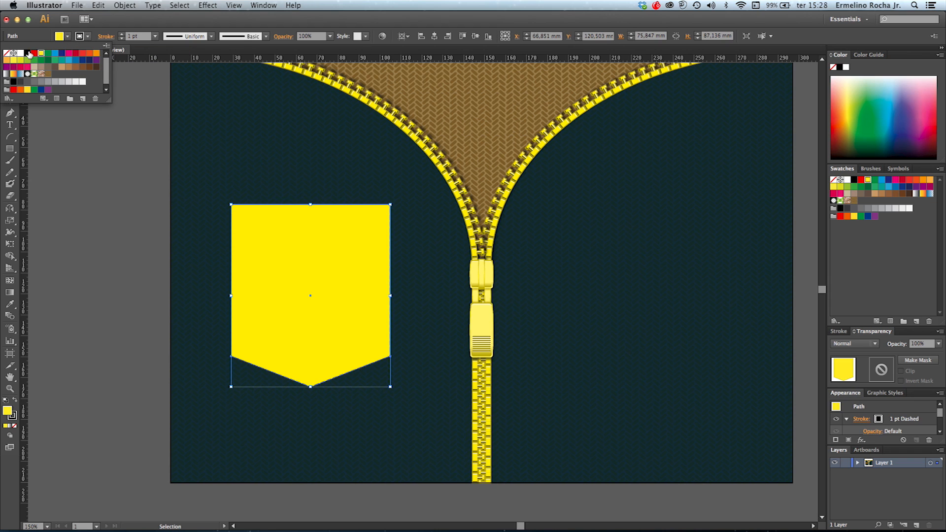
click(9, 53)
click(47, 76)
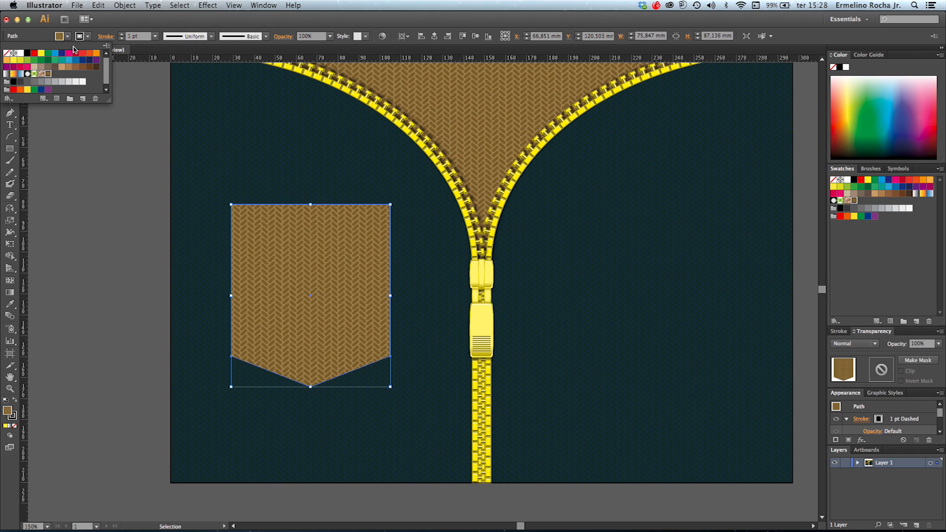
- Colour the pocket's dashed stroke yellow and deselect the pocket
click(80, 39)
click(42, 54)
click(305, 238)
click(143, 271)
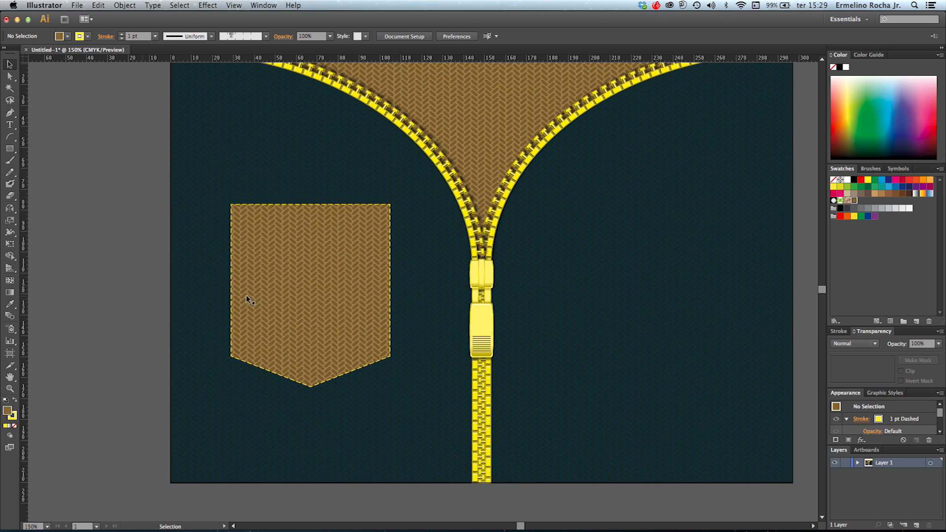
- Target only the pocket's dashed stroke in its appearance and open the Offset Path effect with preview on
click(271, 235)
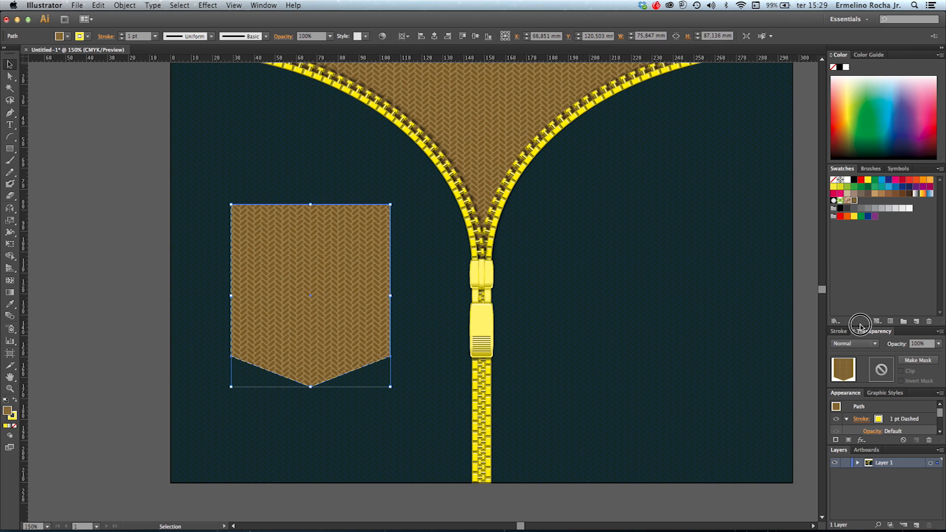
drag(858, 327, 861, 211)
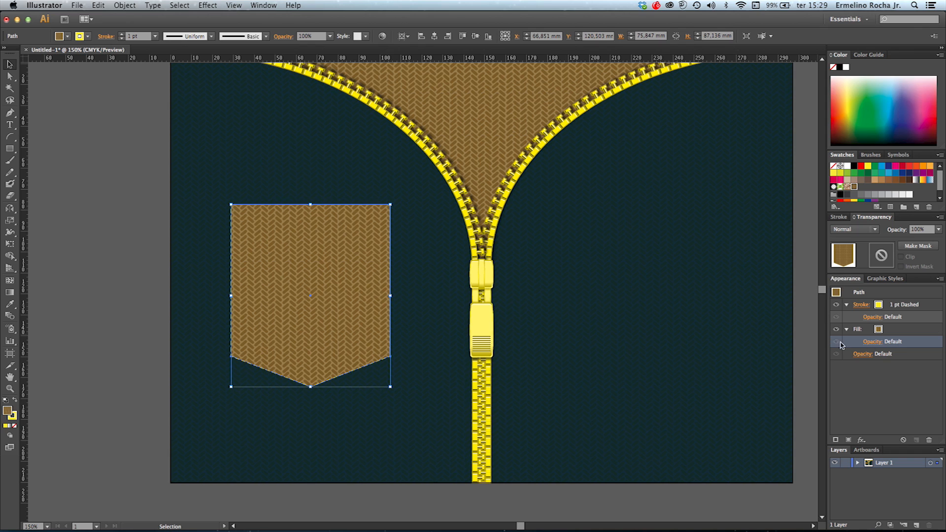
click(924, 306)
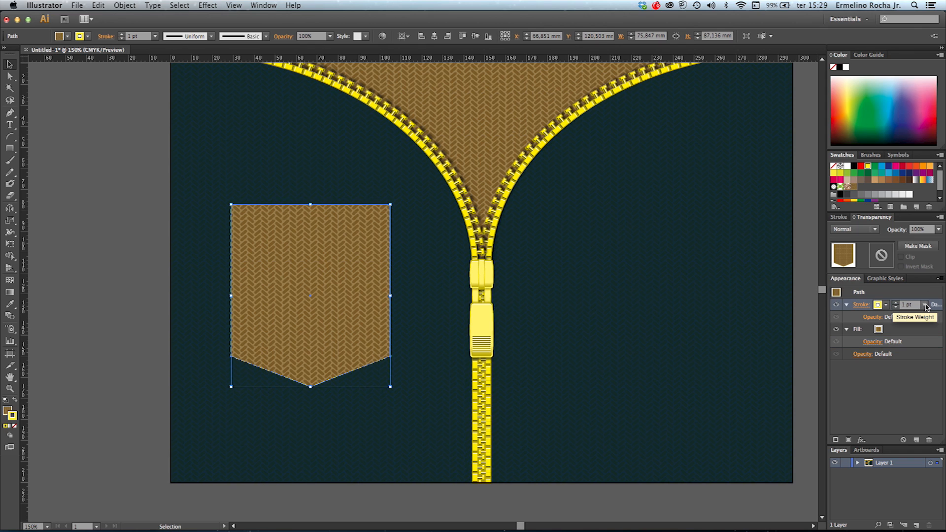
click(212, 6)
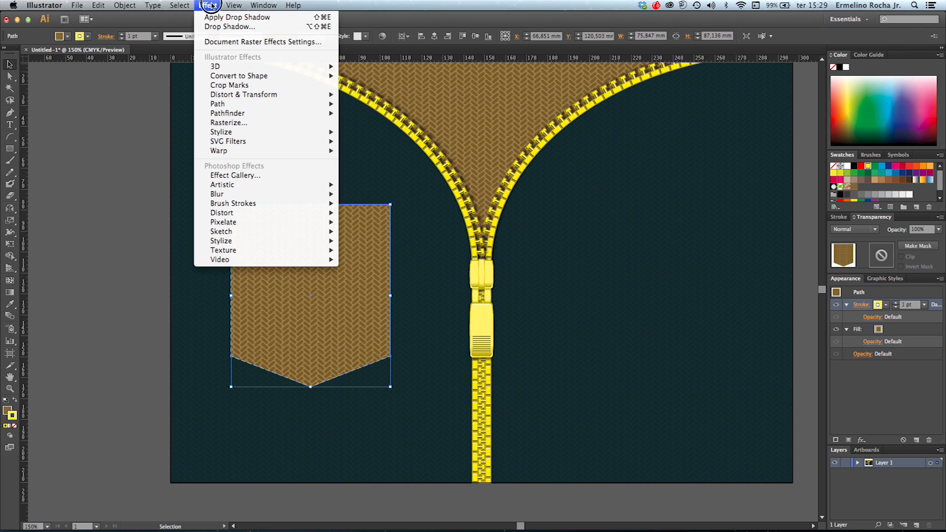
click(284, 104)
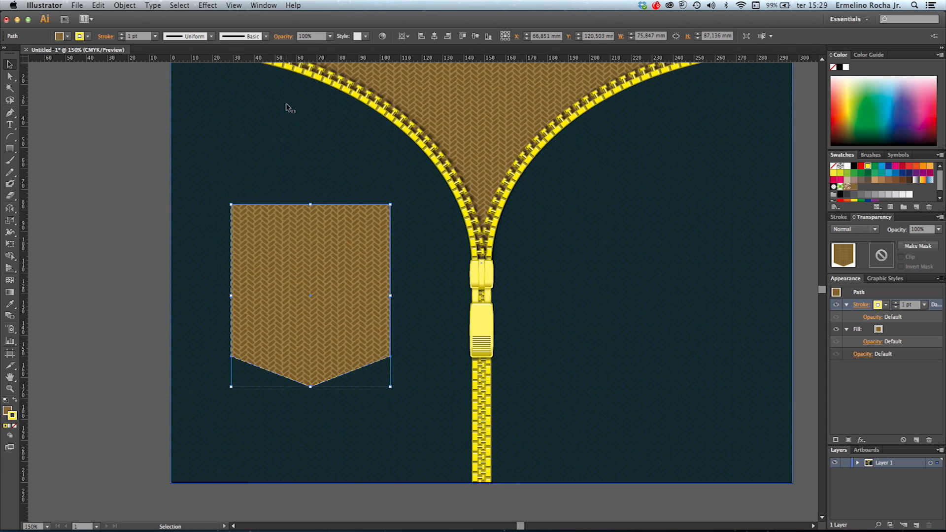
click(212, 6)
mouse_move(333, 104)
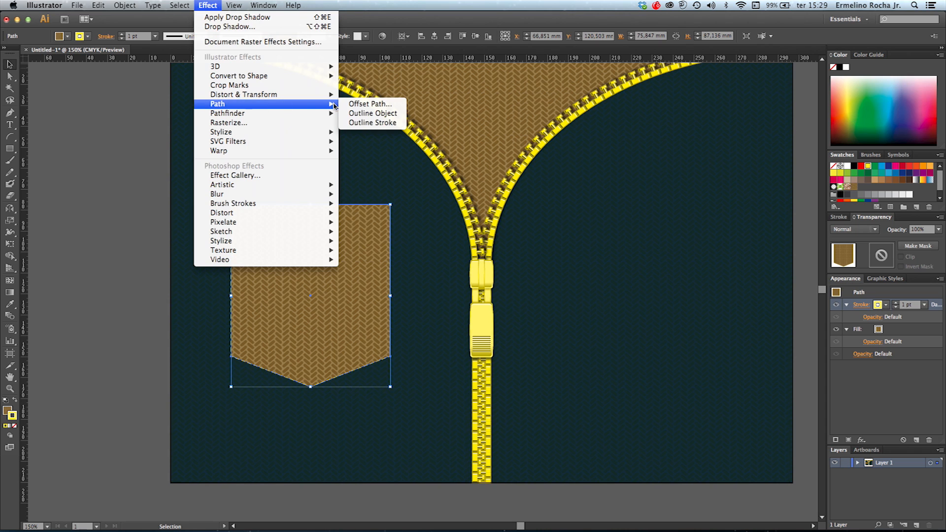
click(371, 104)
mouse_move(210, 108)
mouse_down()
mouse_move(259, 86)
mouse_move(207, 103)
mouse_up()
click(189, 157)
- Test several offset values and apply -2 mm so the dashed stitching runs inside the pocket's edge, and deselect the pocket
text(6)
key(Tab)
text(1)
key(Tab)
text(-1)
key(Tab)
text(-2)
key(Tab)
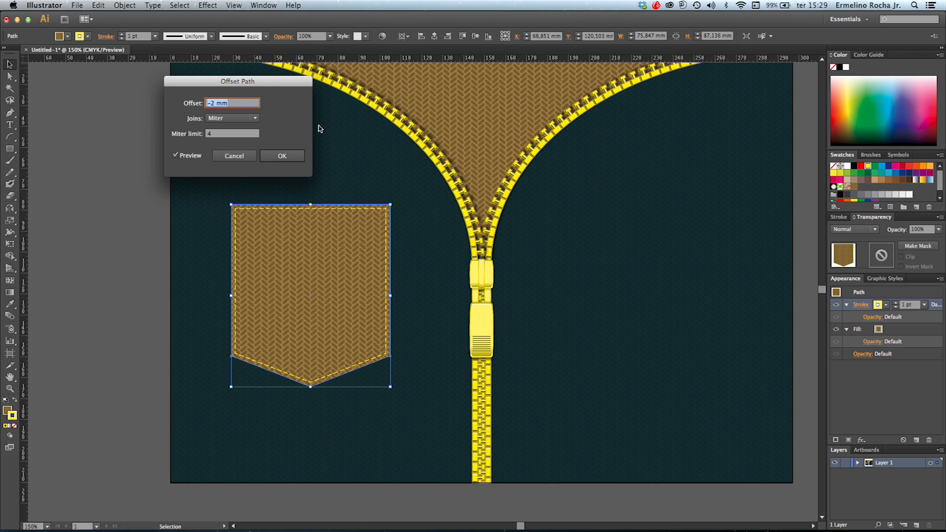
click(283, 155)
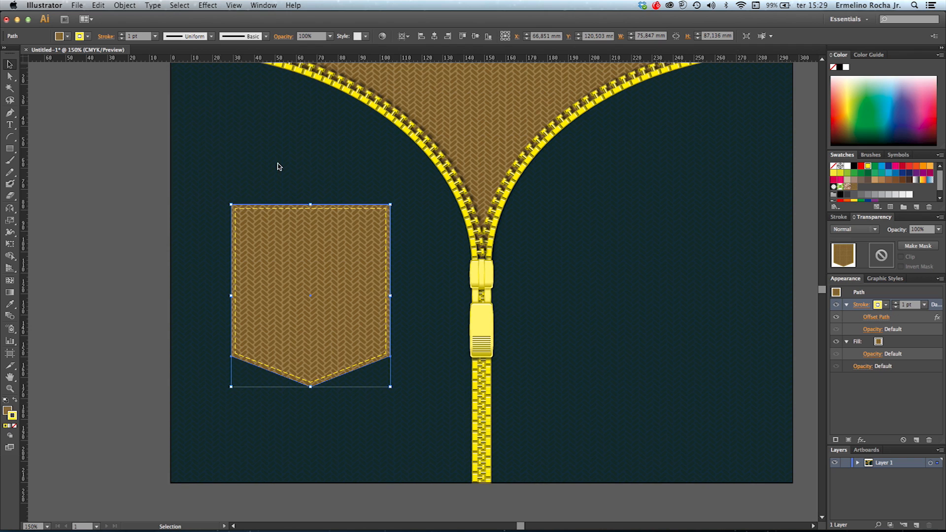
click(284, 180)
click(125, 227)
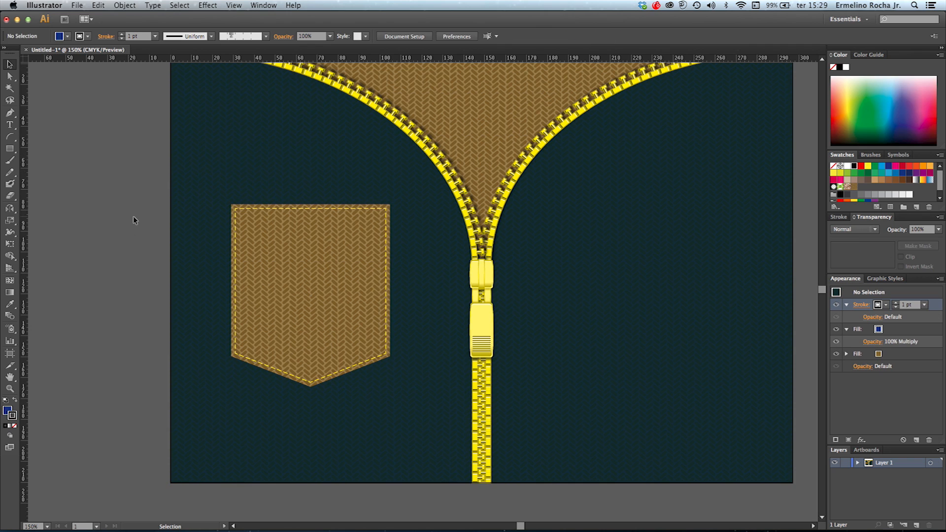
key(super+0)
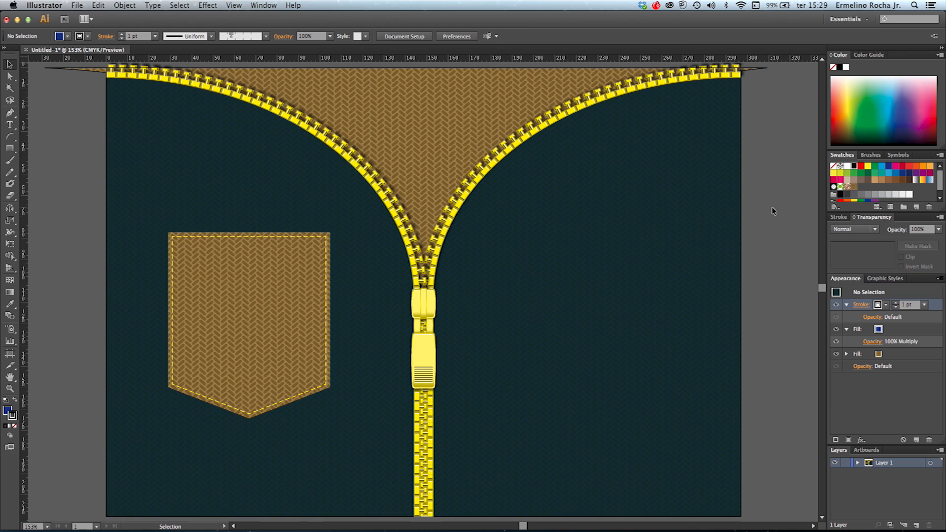